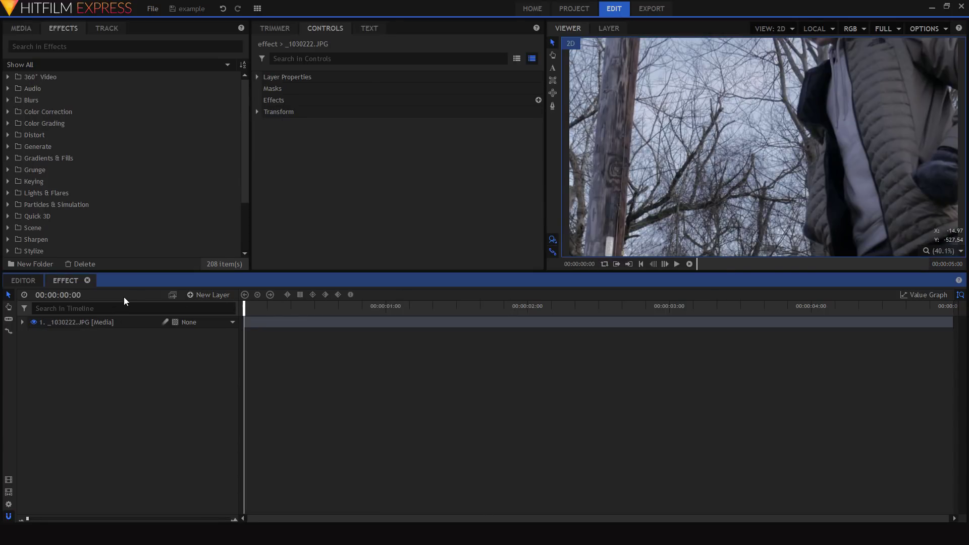
- Scale the photo layer down to 42% so more of the picture fits the frame
left_click(102, 320)
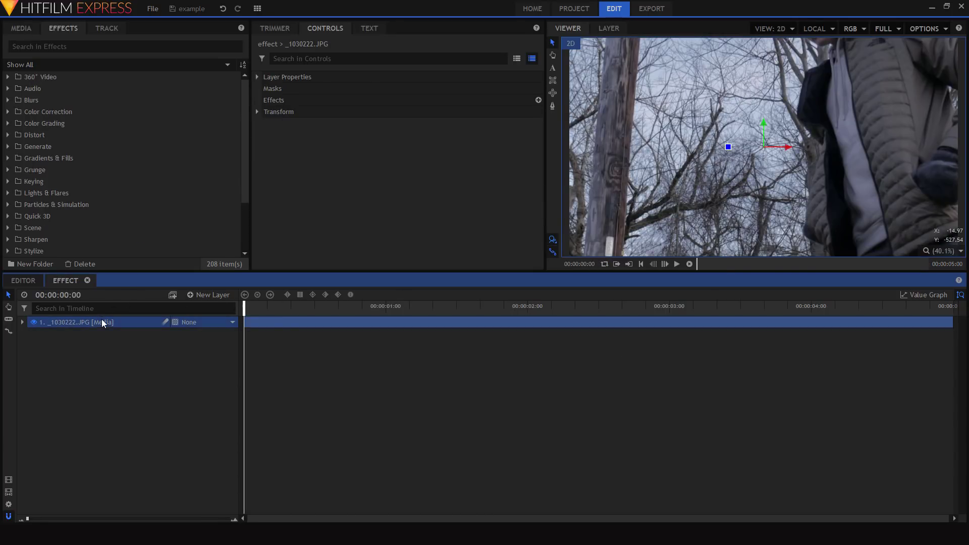
left_click(260, 112)
left_click_drag(496, 158, 463, 158)
left_click(496, 159)
type("42")
key("Return")
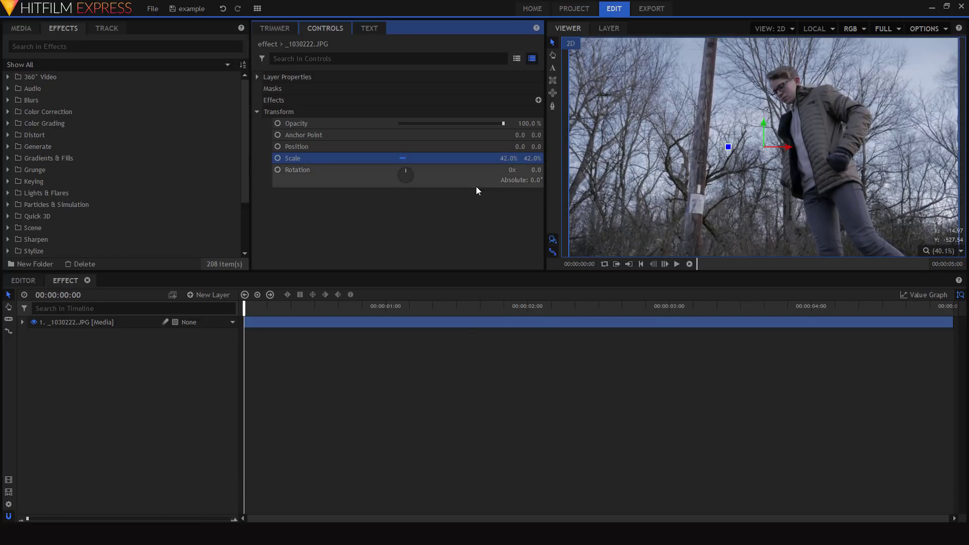
left_click(467, 402)
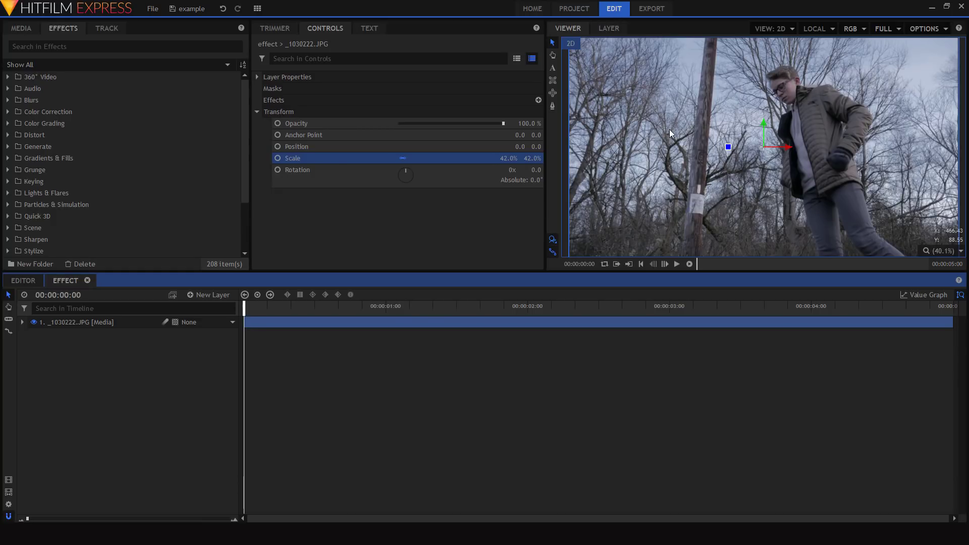
- Rename the photo layer to "me"
left_click(89, 322)
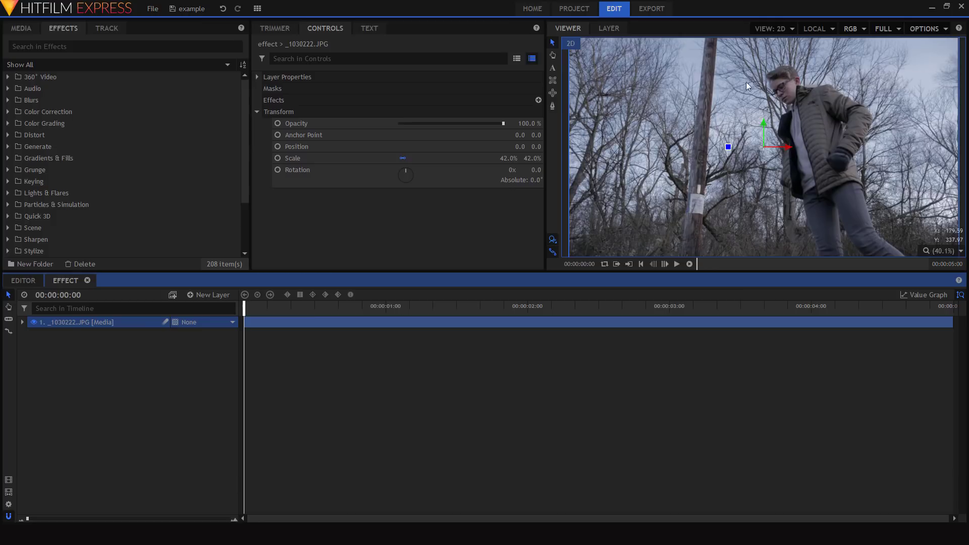
double_click(95, 323)
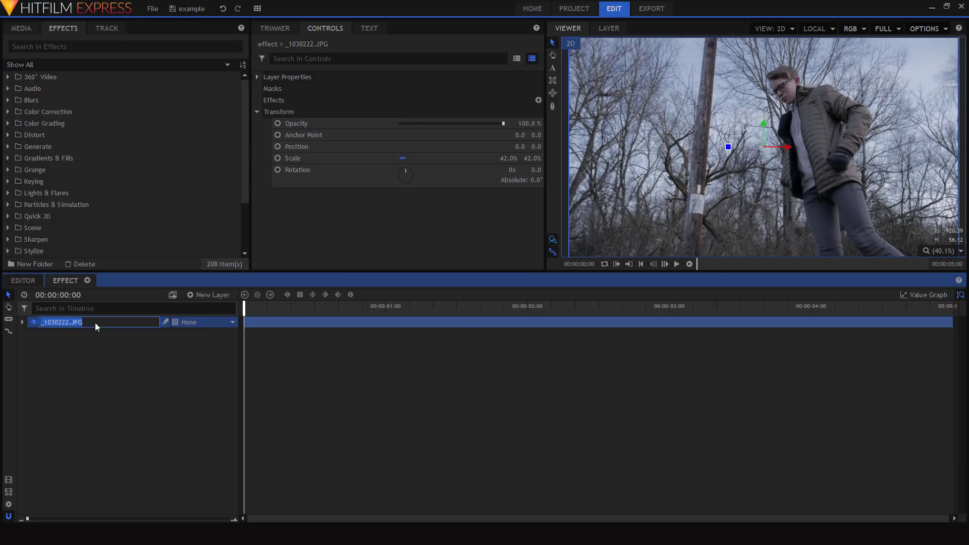
type("me")
key("Return")
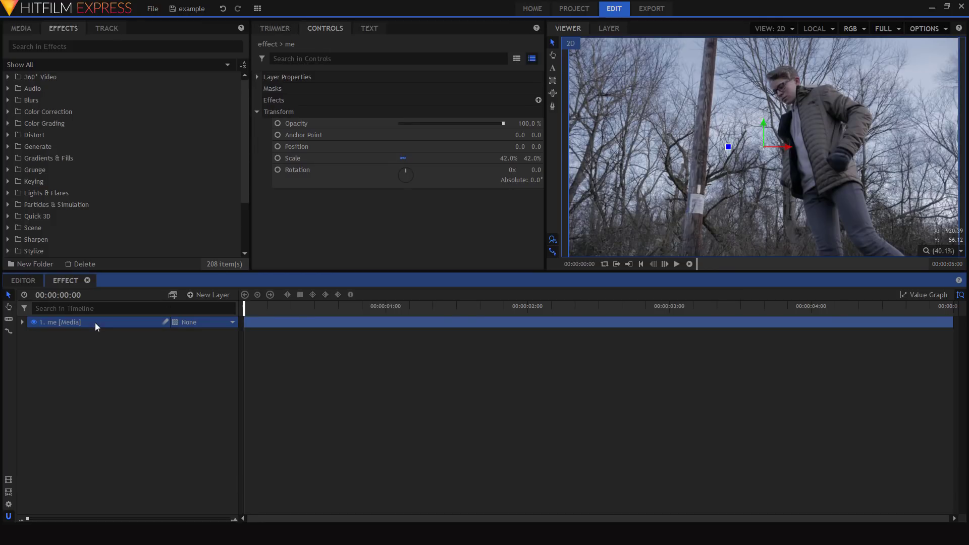
- Duplicate the me layer and name the copy "pole"
key("ctrl+d")
key("F2")
type("pole")
key("Return")
- Duplicate the pole layer and name the copy "bg"
key("ctrl+d")
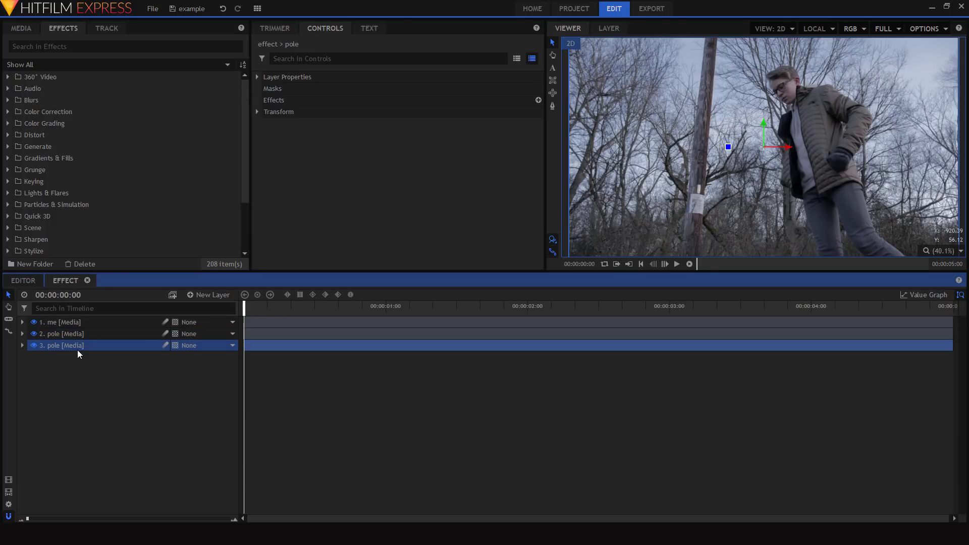
key("F2")
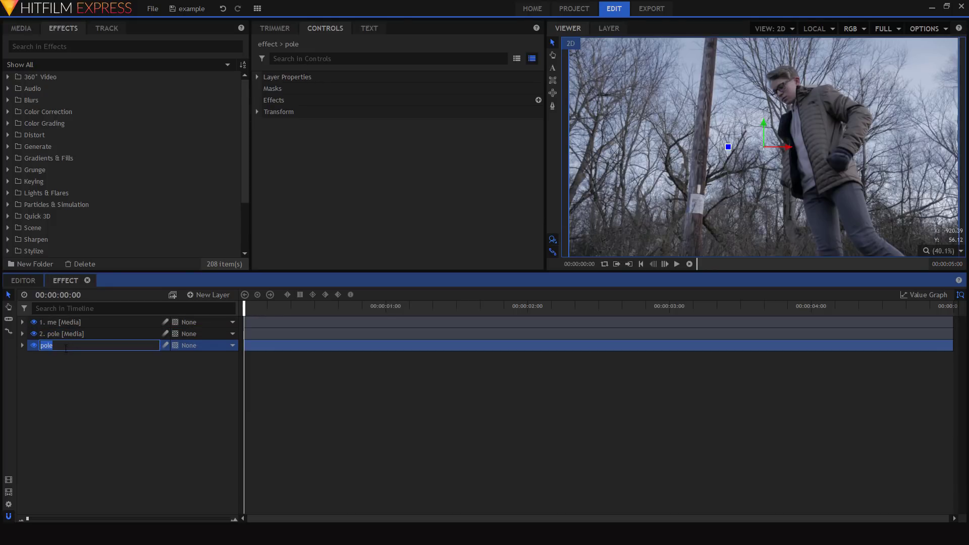
type("bg")
key("Return")
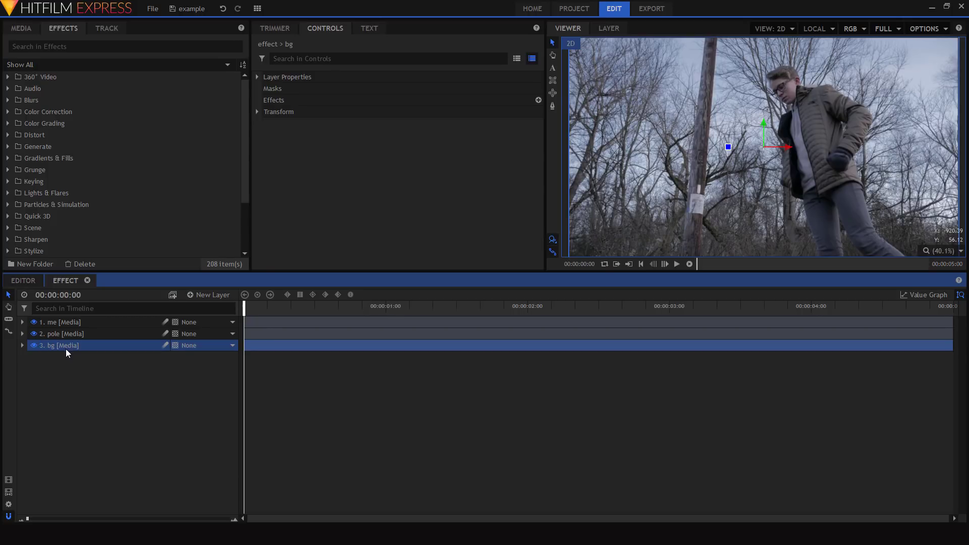
left_click(98, 384)
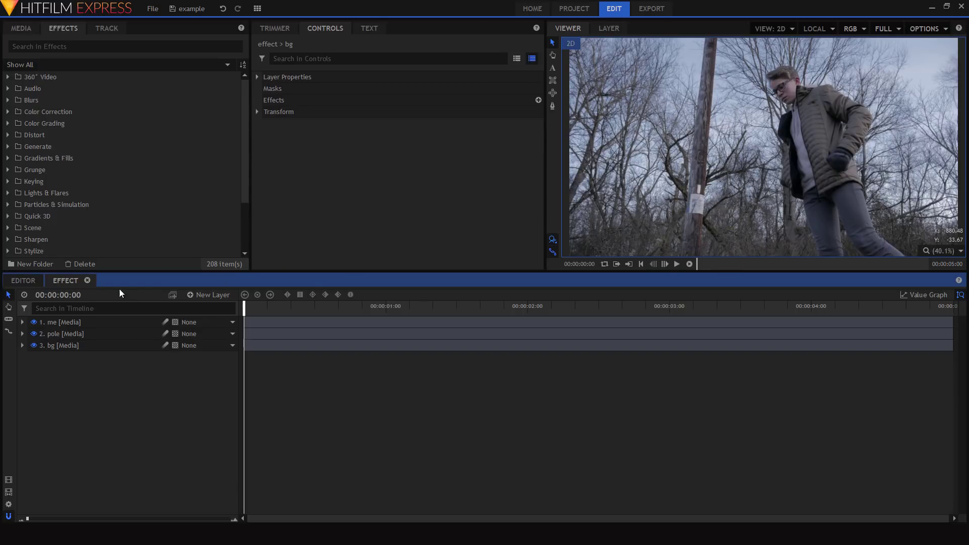
- Cut the standing person out of the me layer by tracing his outline with freehand masks, using a Subtract mask where needed
left_click(72, 323)
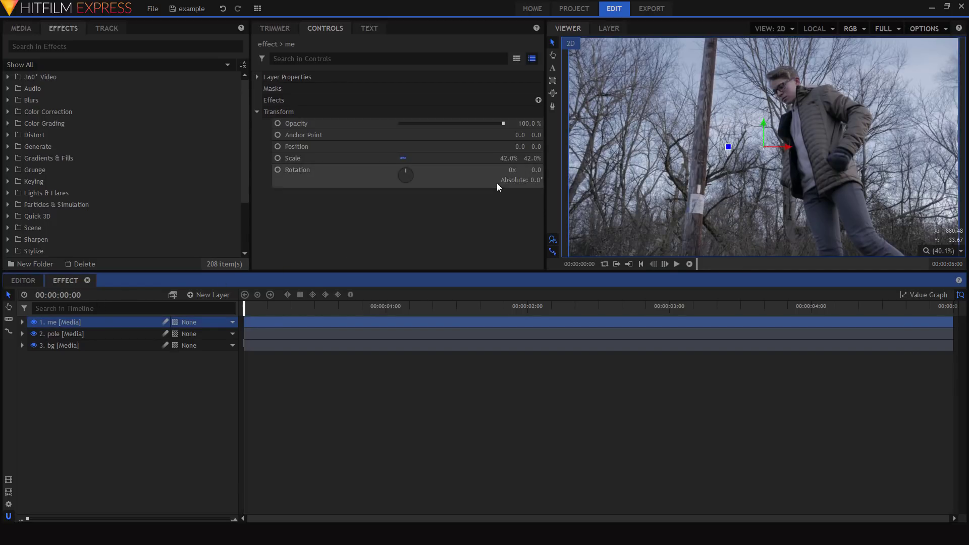
left_click(552, 105)
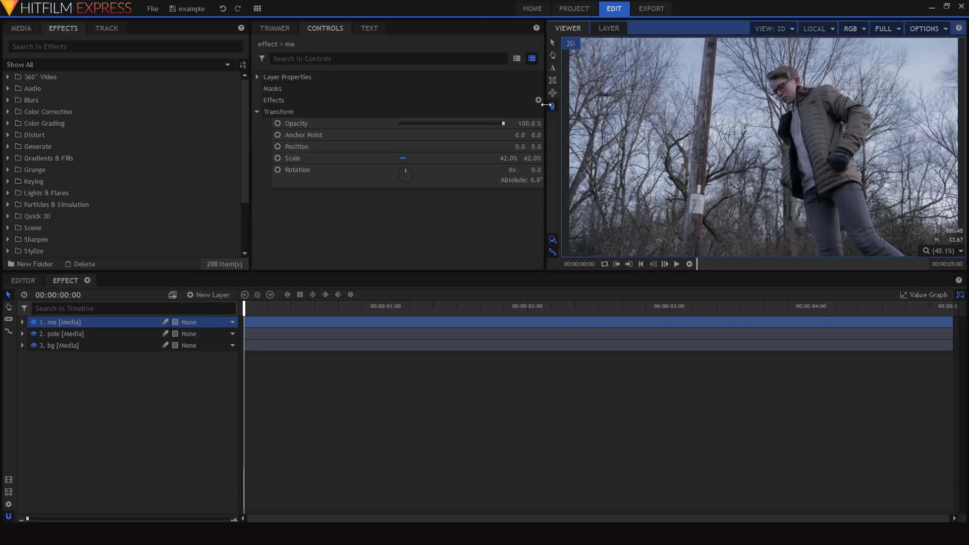
left_click(608, 26)
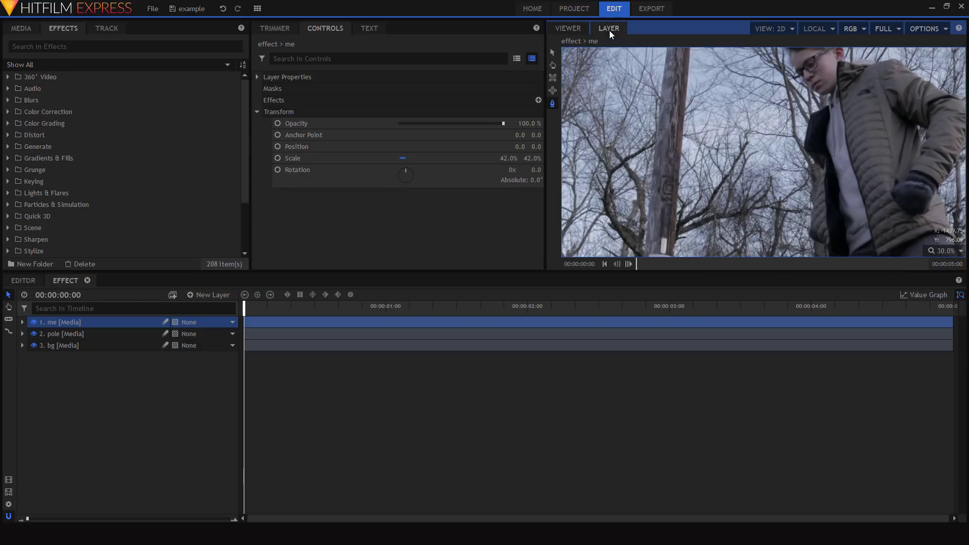
scroll(679, 158, "down", 4)
left_click_drag(723, 197, 718, 150)
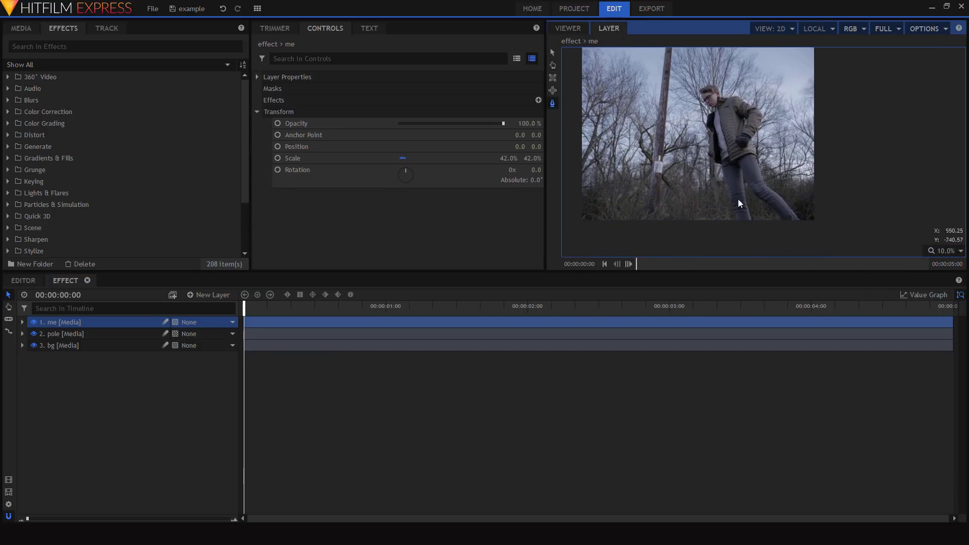
scroll(707, 122, "up", 4)
scroll(705, 152, "down", 4)
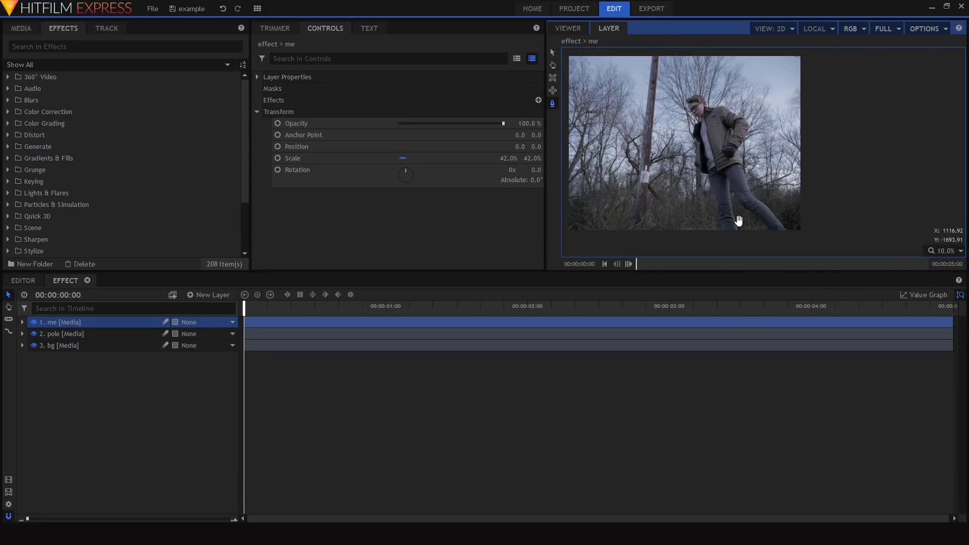
scroll(738, 219, "up", 6)
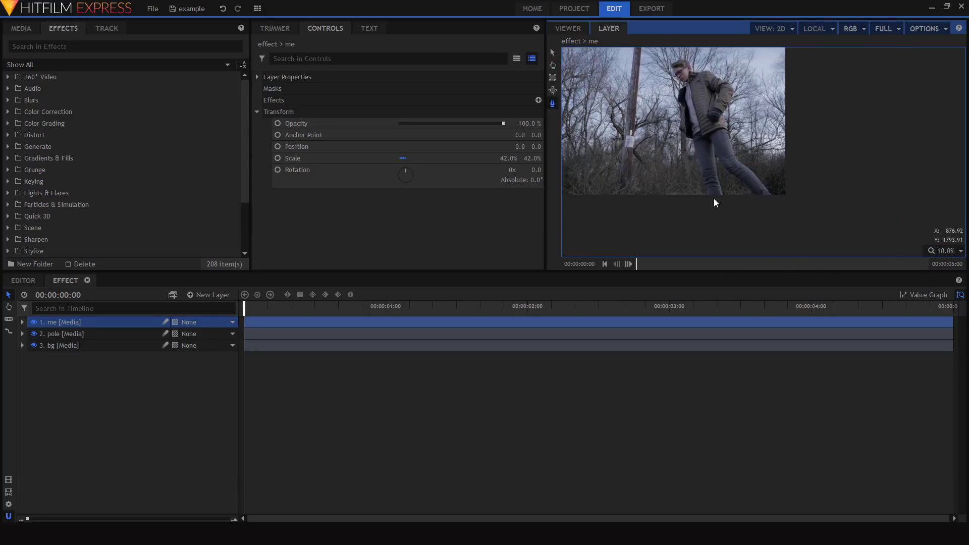
left_click(687, 227)
left_click(672, 163)
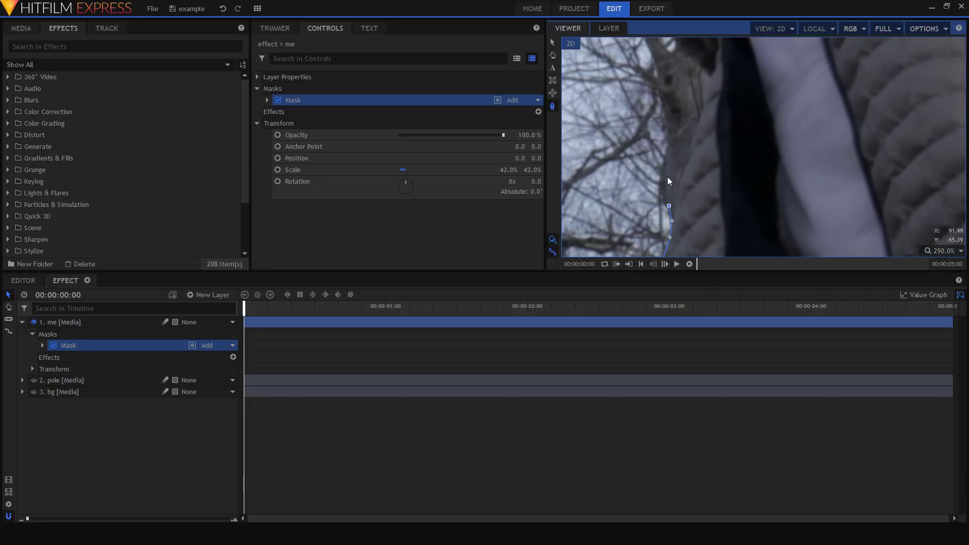
scroll(695, 182, "up", 10)
left_click_drag(675, 141, 771, 168)
scroll(737, 167, "up", 1)
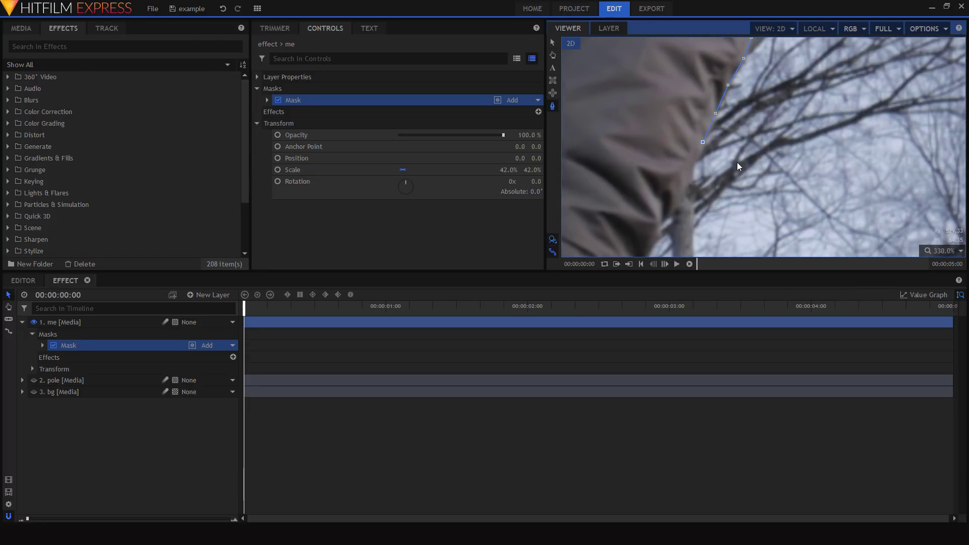
left_click_drag(691, 183, 743, 192)
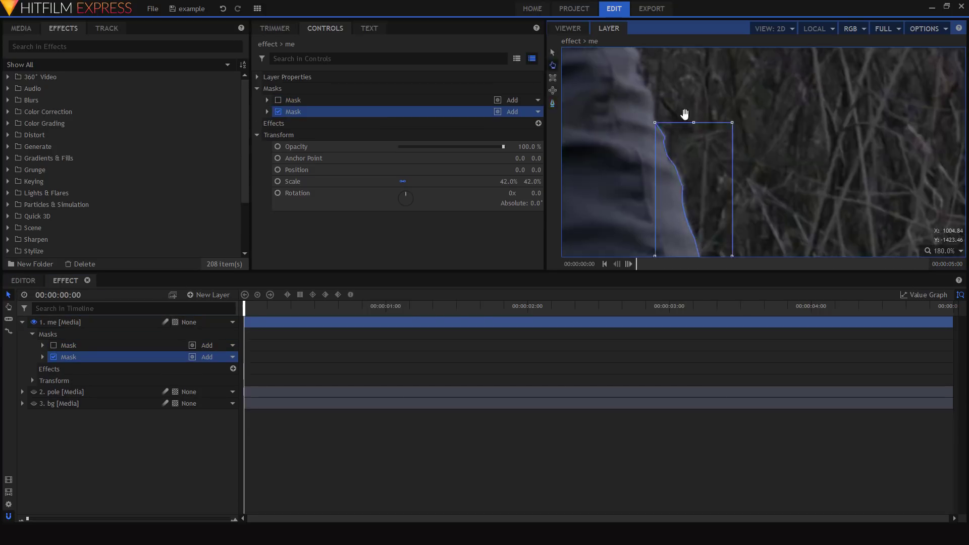
scroll(597, 193, "up", 3)
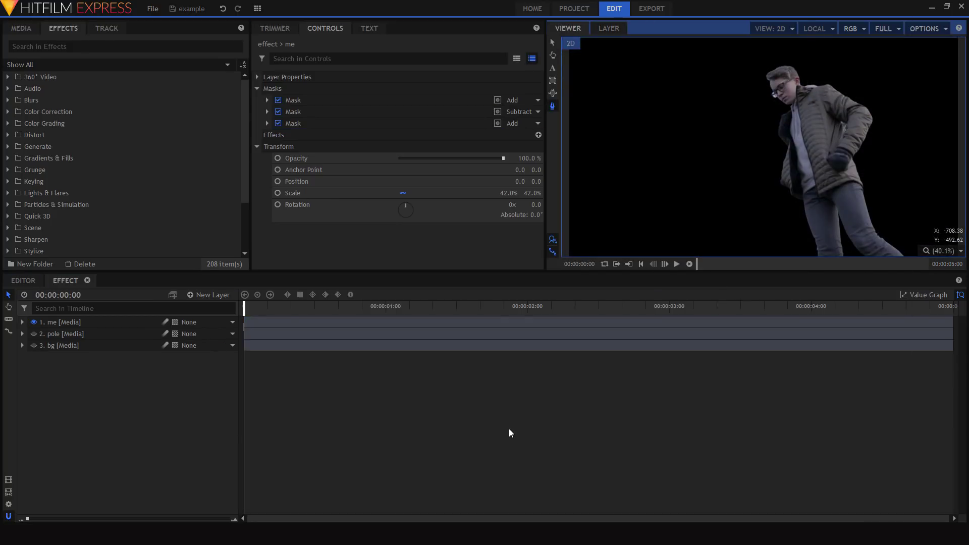
- Make the pole layer visible, hide the me layer, and select the pole layer for masking
left_click(34, 334)
left_click(63, 334)
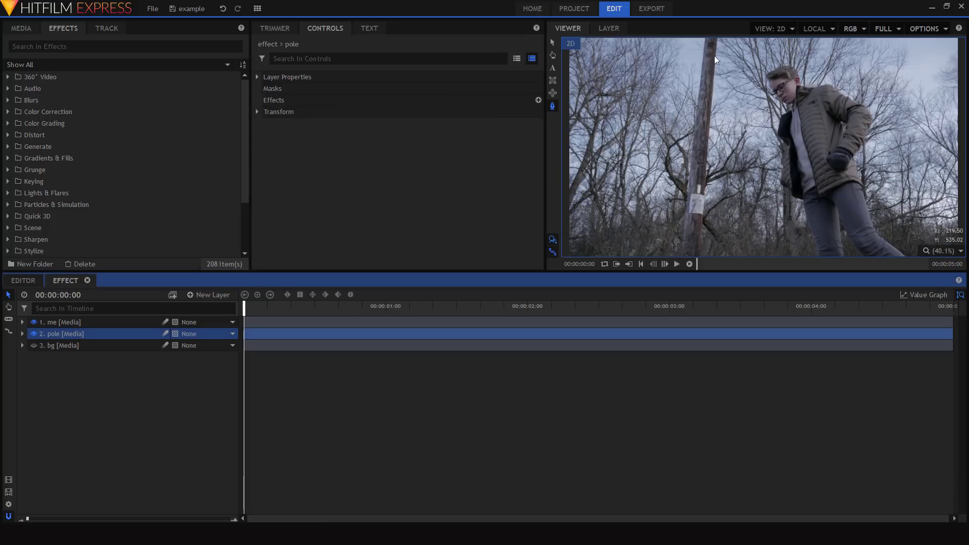
left_click(57, 322)
left_click(64, 333)
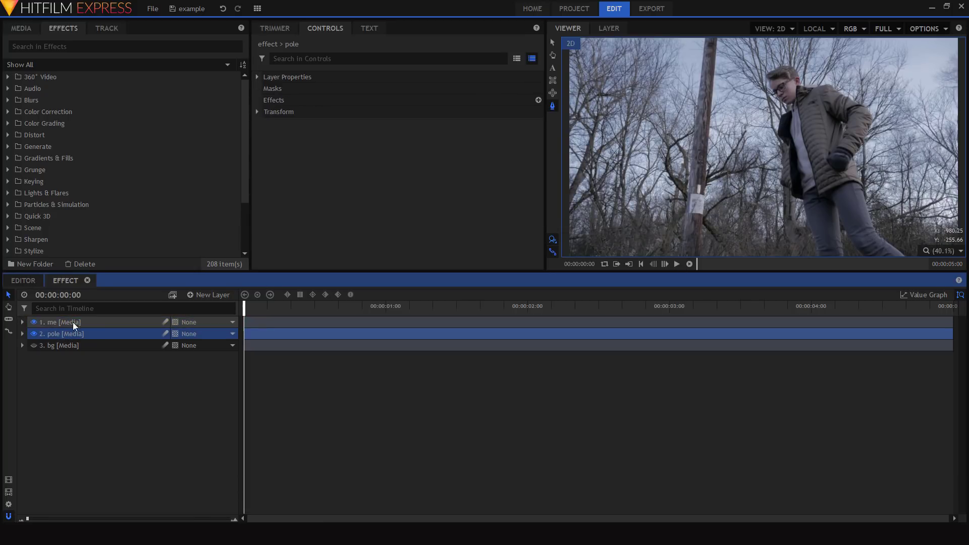
- Start a freehand mask on the pole layer, tracing the utility pole's left edge from above the image to below it
scroll(706, 104, "up", 8)
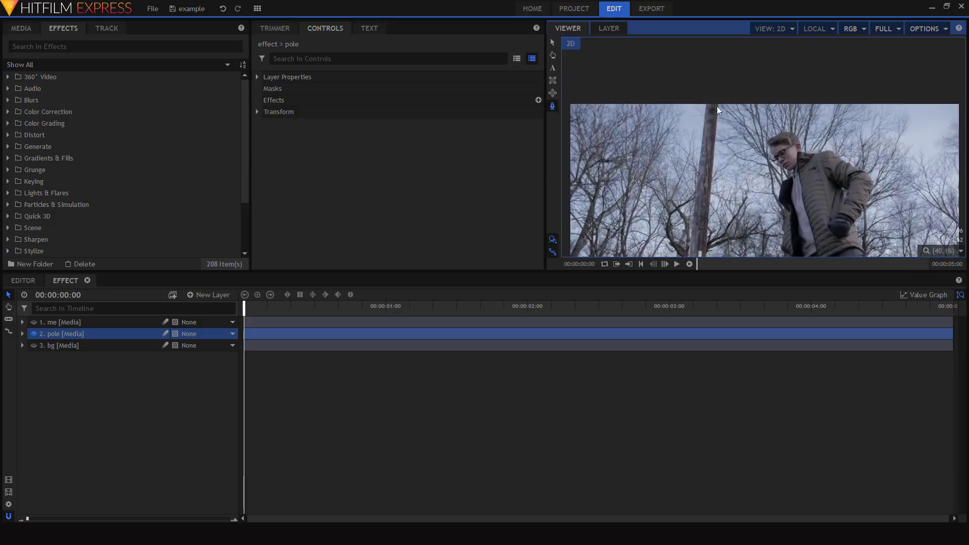
left_click(701, 102)
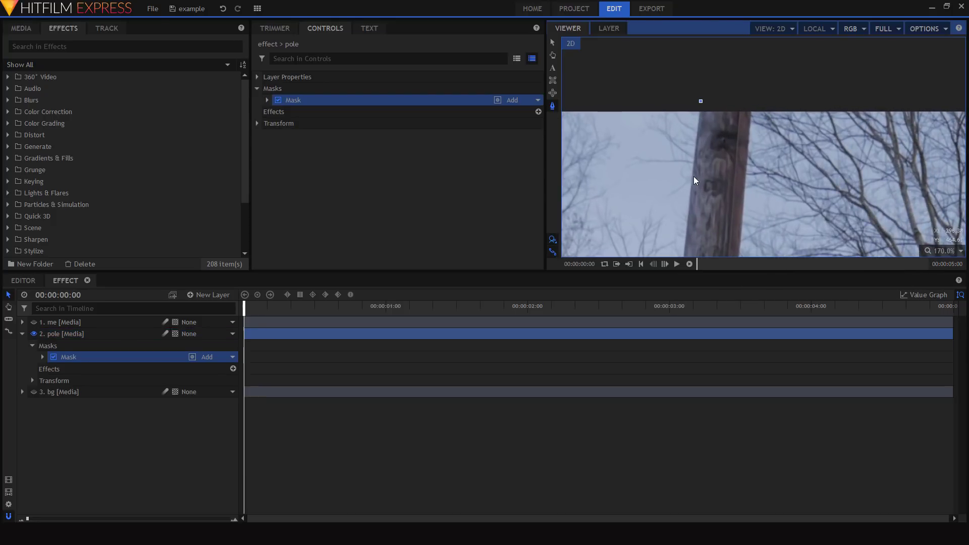
scroll(696, 187, "down", 2)
mouse_move(702, 198)
left_mouse_down()
mouse_move(667, 158)
mouse_move(664, 206)
mouse_move(727, 94)
mouse_move(700, 179)
mouse_move(707, 205)
mouse_move(667, 153)
mouse_move(681, 156)
left_mouse_up()
key("p")
left_click(667, 152)
scroll(674, 131, "down", 3)
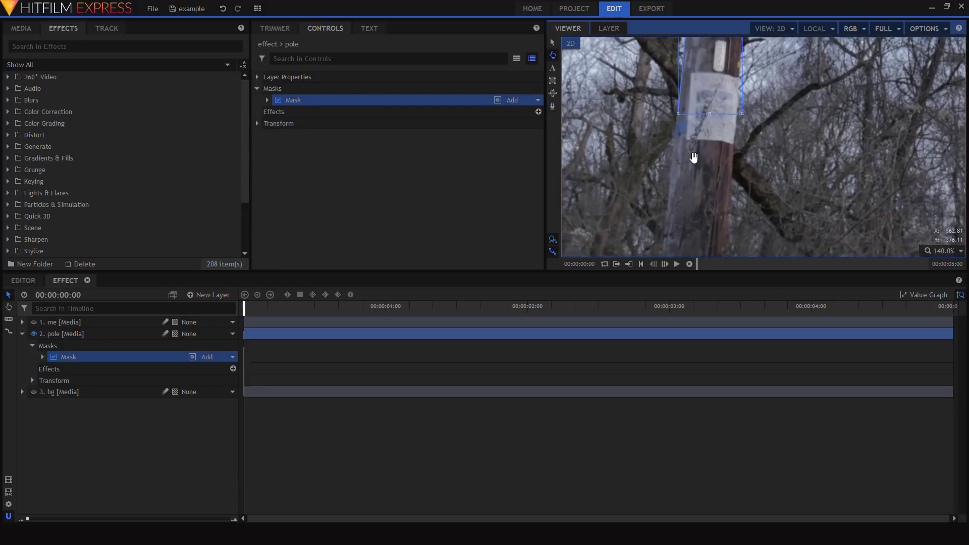
left_click(667, 208)
left_click_drag(667, 208, 674, 180)
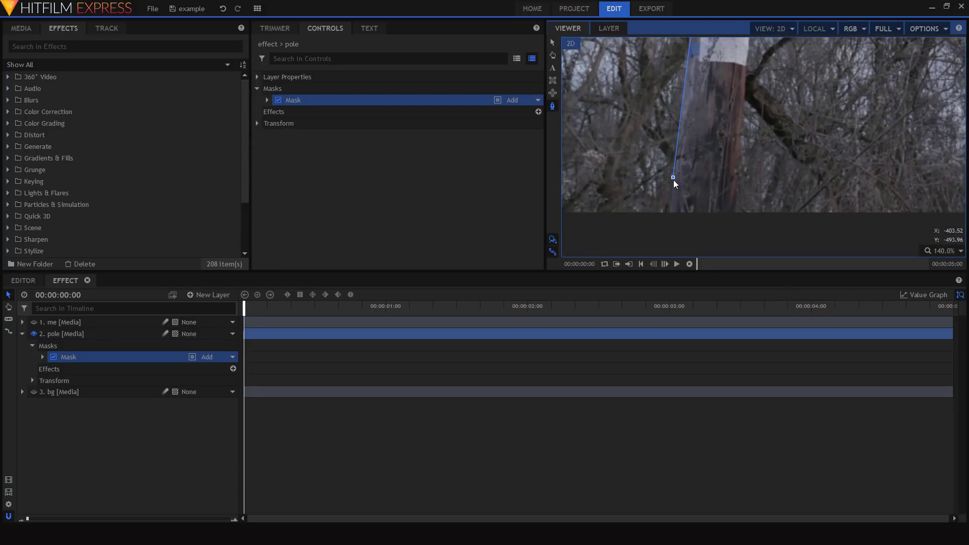
left_click(666, 232)
- Trace the pole's right edge back up, close the mask at its starting point, and fit the view to the frame
left_click(729, 228)
scroll(745, 100, "down", 5)
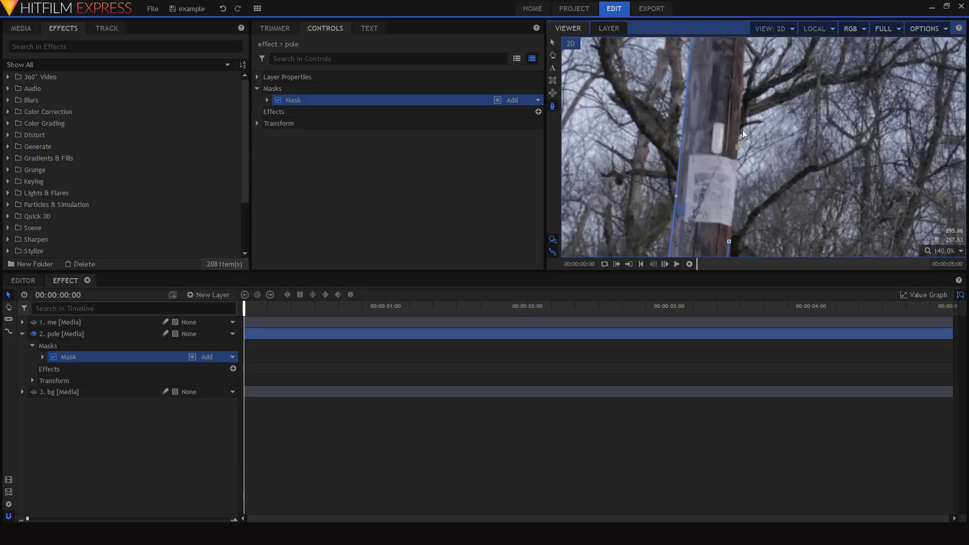
scroll(730, 178, "down", 5)
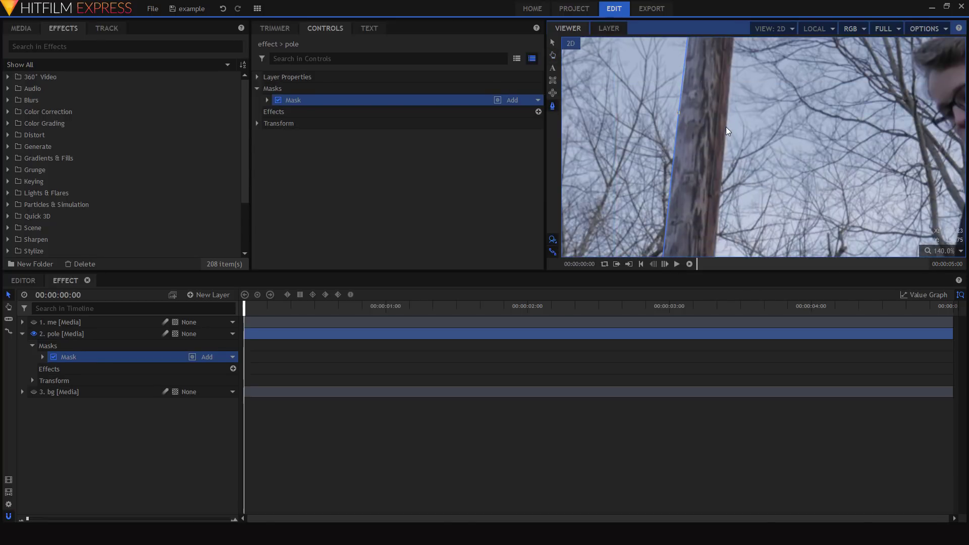
scroll(726, 126, "up", 5)
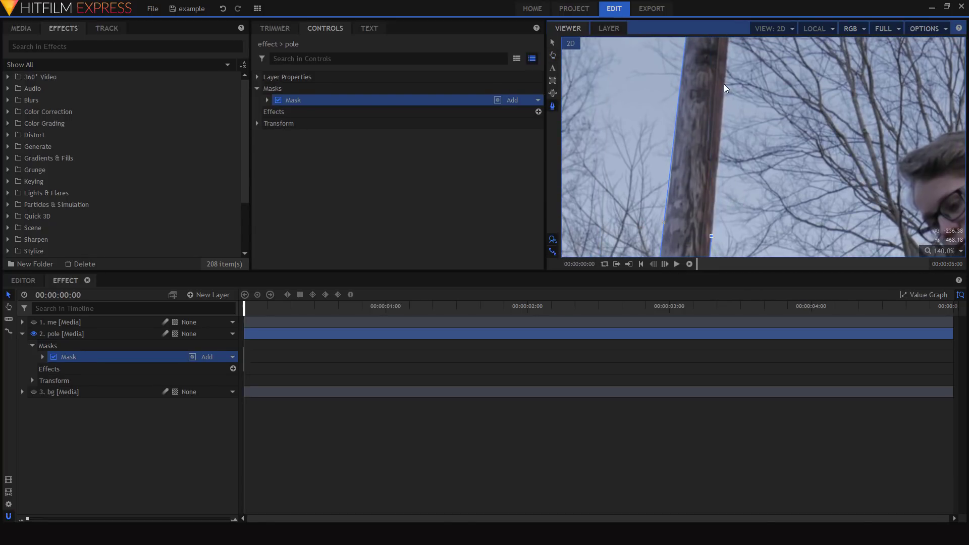
scroll(724, 83, "up", 8)
left_click_drag(699, 192, 696, 190)
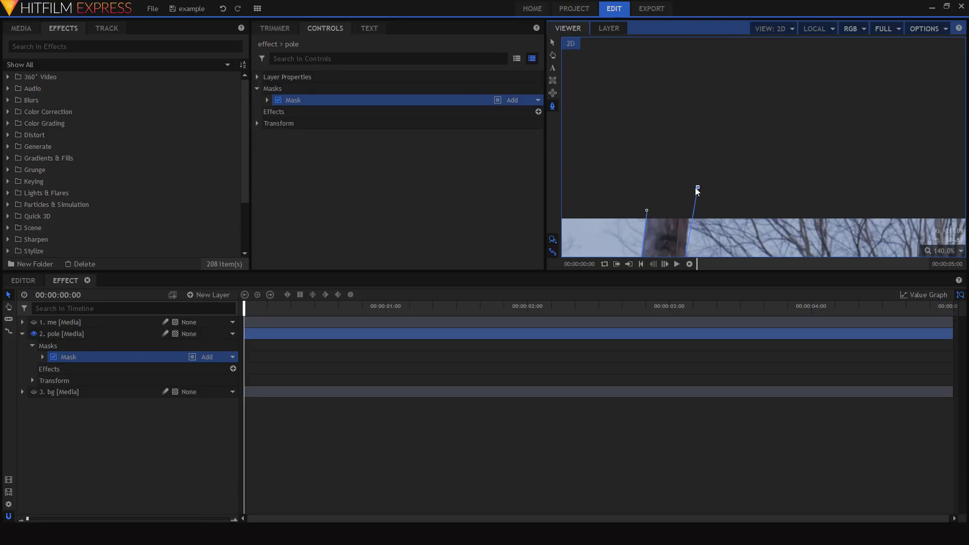
left_click(647, 210)
left_click(942, 251)
left_click(932, 369)
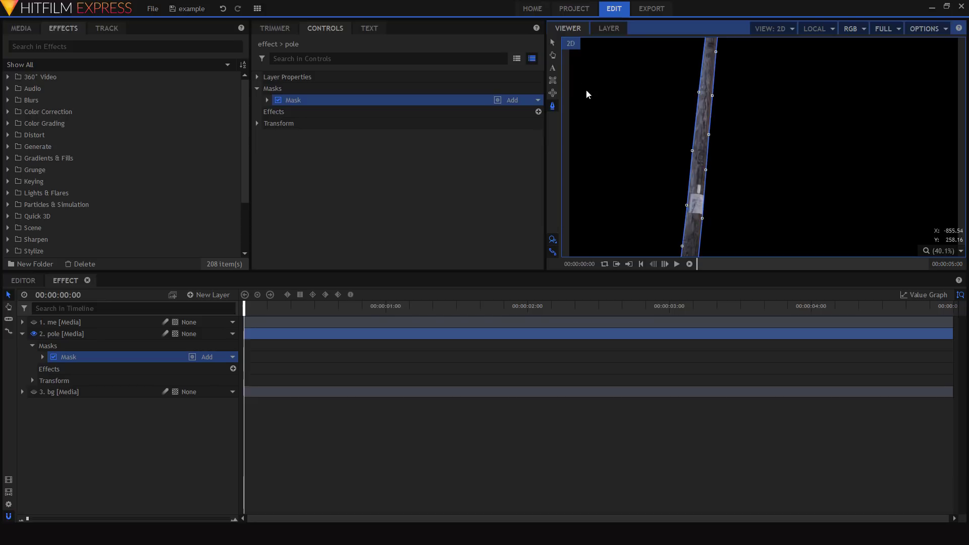
- Collapse the pole layer's properties and show the me and pole layers together with bg hidden
left_click(78, 392)
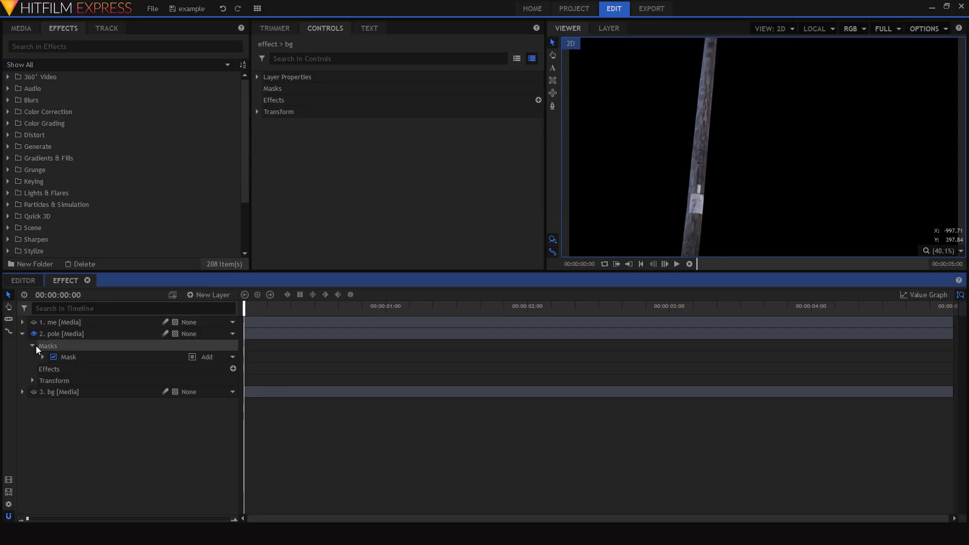
left_click(22, 333)
left_click(32, 345)
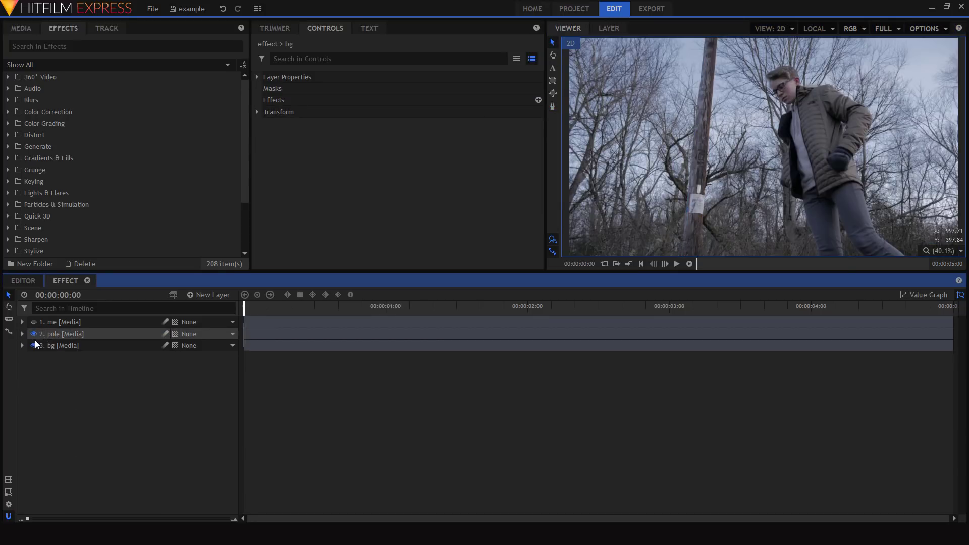
left_click(32, 346)
left_click(34, 323)
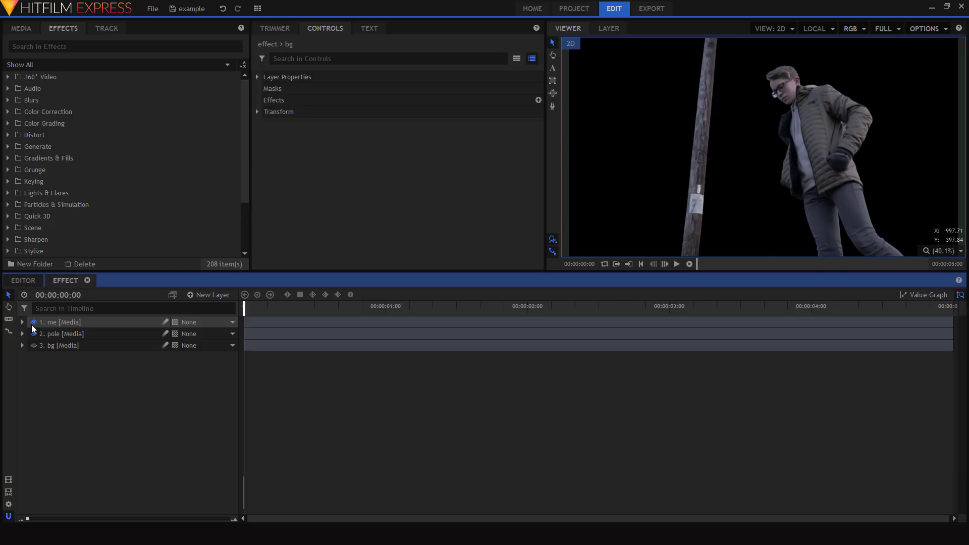
- Toggle the layers' visibility to check the cutouts, leave me, pole and bg all shown, and select the pole layer
left_click(33, 333)
left_click(33, 333)
left_click(33, 322)
left_click(33, 334)
left_click(33, 345)
left_click(33, 333)
left_click(33, 323)
left_click(61, 334)
double_click(552, 80)
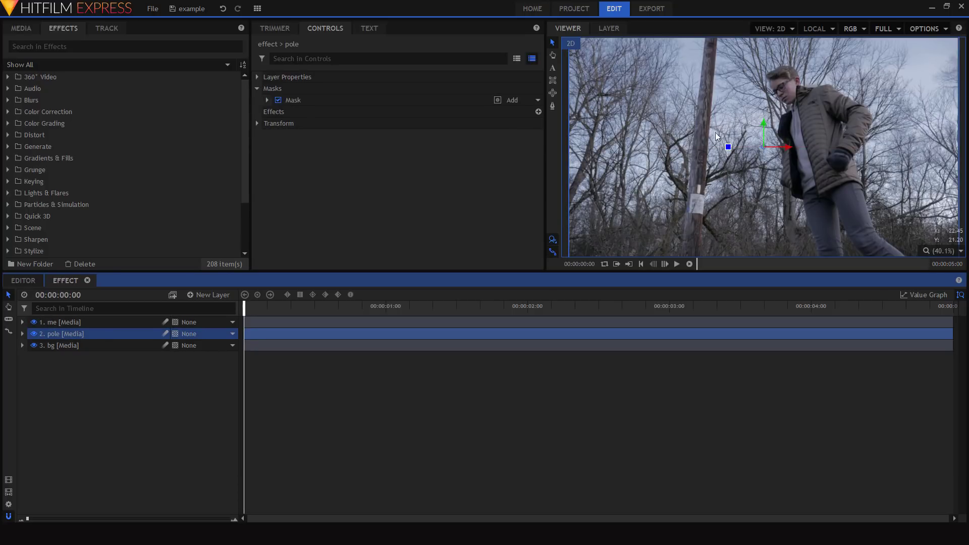
- Try moving the me and pole layers sideways over the background and undo the moves
left_click_drag(788, 147, 763, 146)
left_click(78, 326)
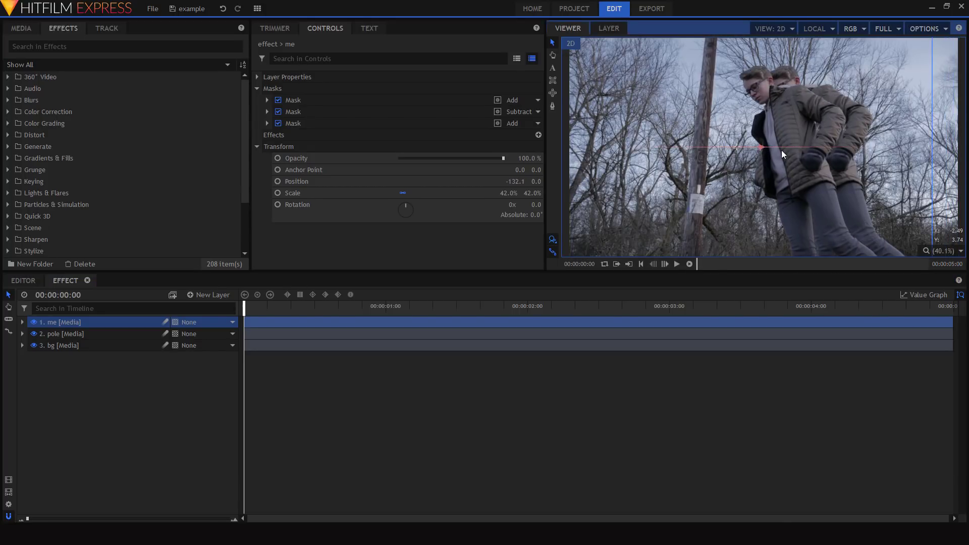
key("ctrl+z")
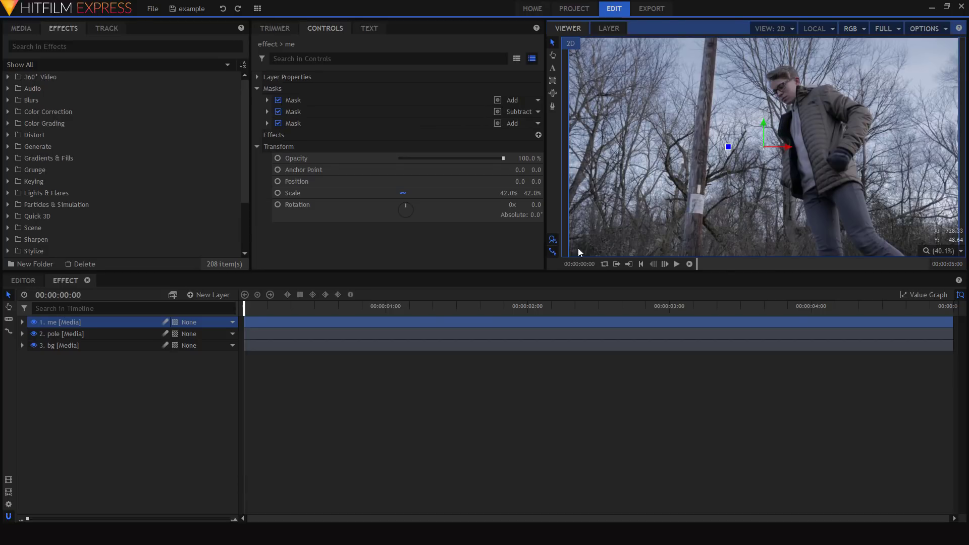
left_click_drag(792, 147, 747, 144)
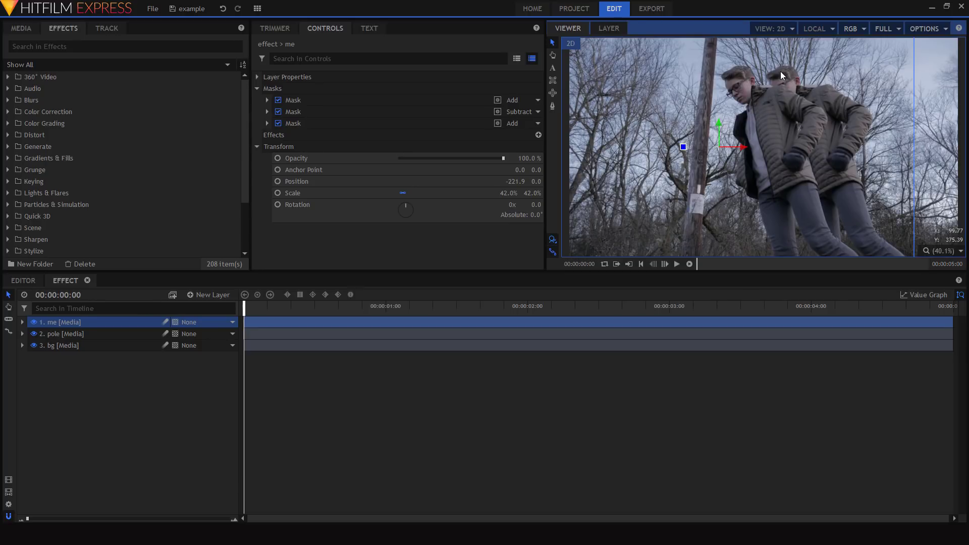
left_click(64, 335)
left_click_drag(792, 148, 817, 144)
key("ctrl+z")
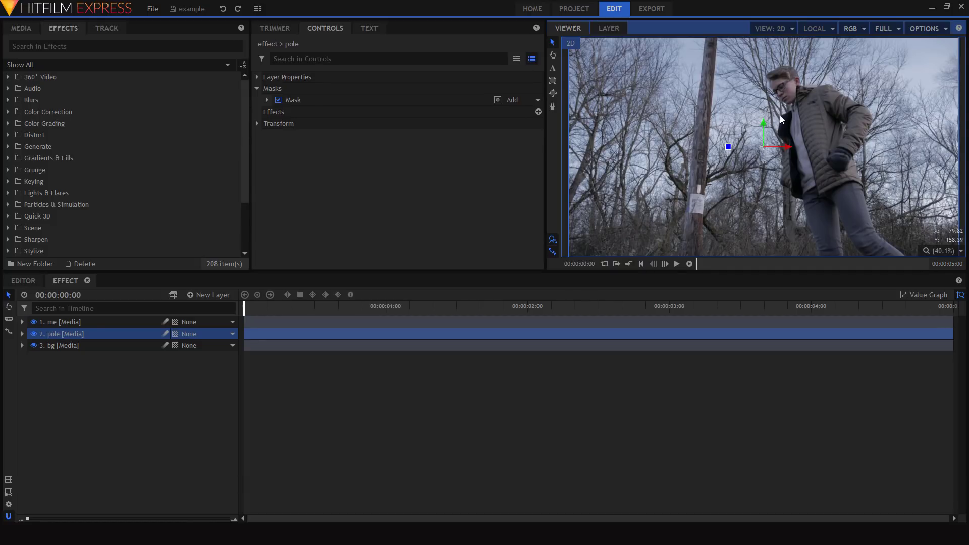
- Hide the me and pole layers and select the bg layer
left_click(34, 322)
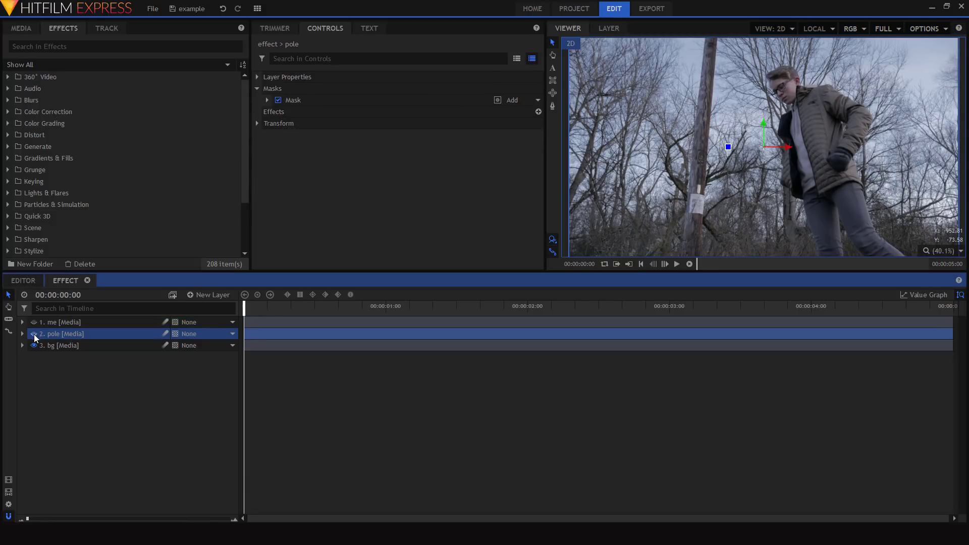
left_click(34, 334)
left_click(60, 345)
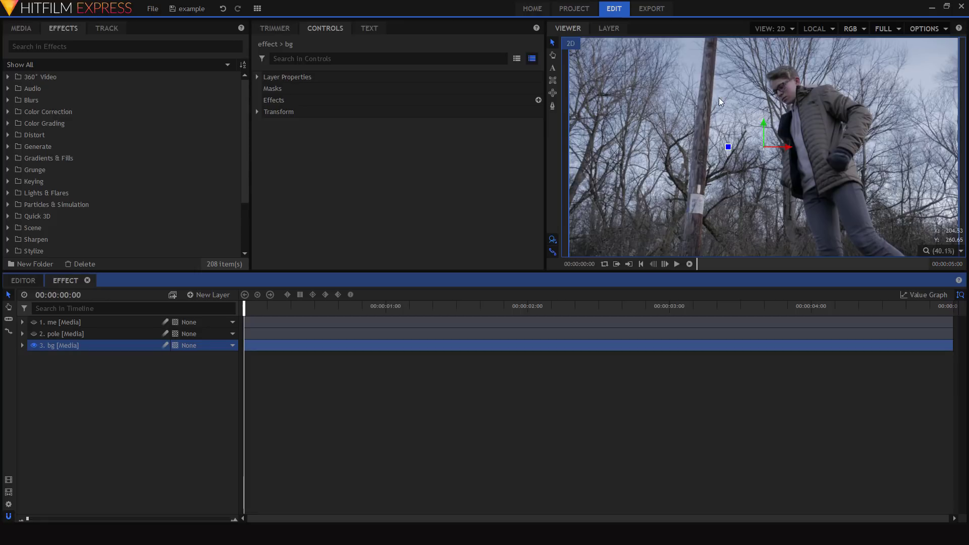
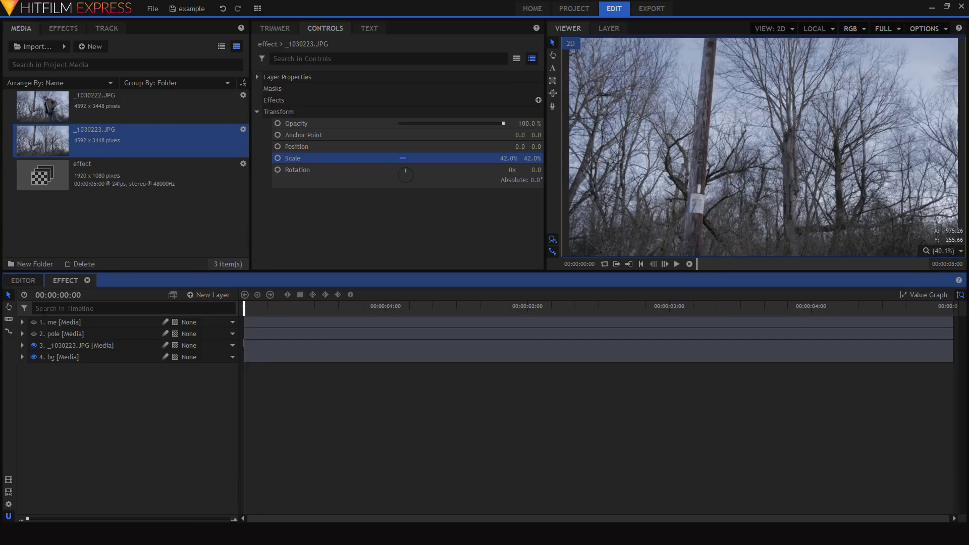
- Show the me and pole layers, try moving each sideways over the _1030223.JPG plate, and undo the moves
left_click(34, 322)
left_click(59, 322)
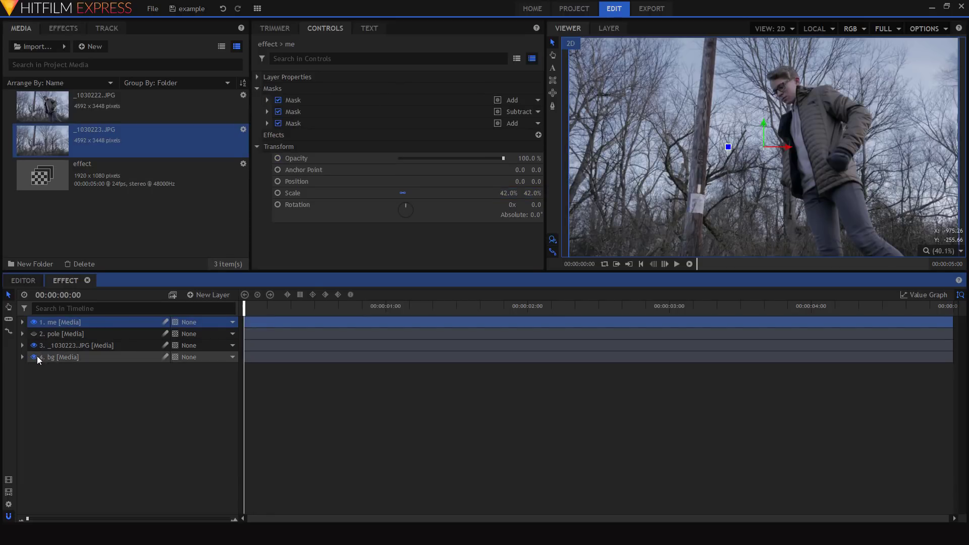
left_click_drag(789, 147, 750, 143)
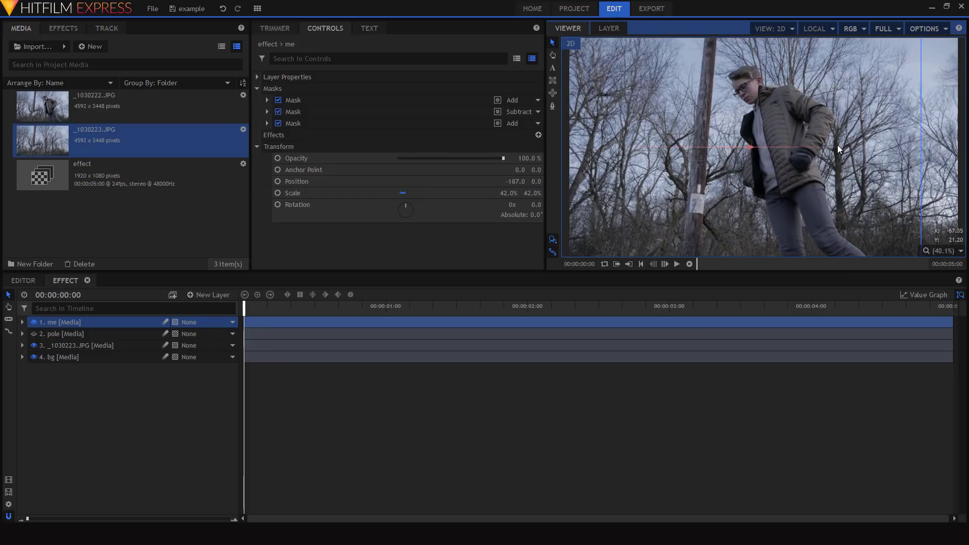
left_click_drag(838, 149, 871, 149)
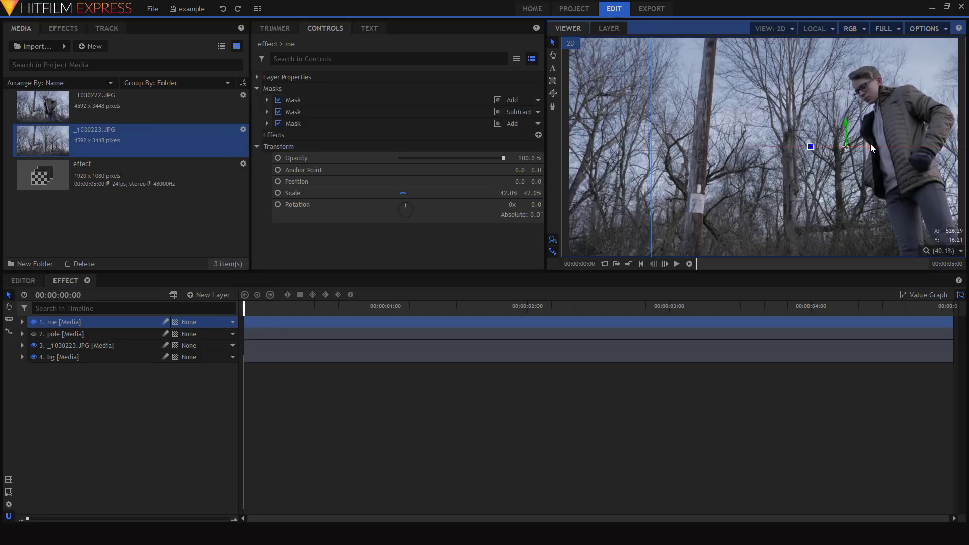
left_click_drag(871, 144, 806, 145)
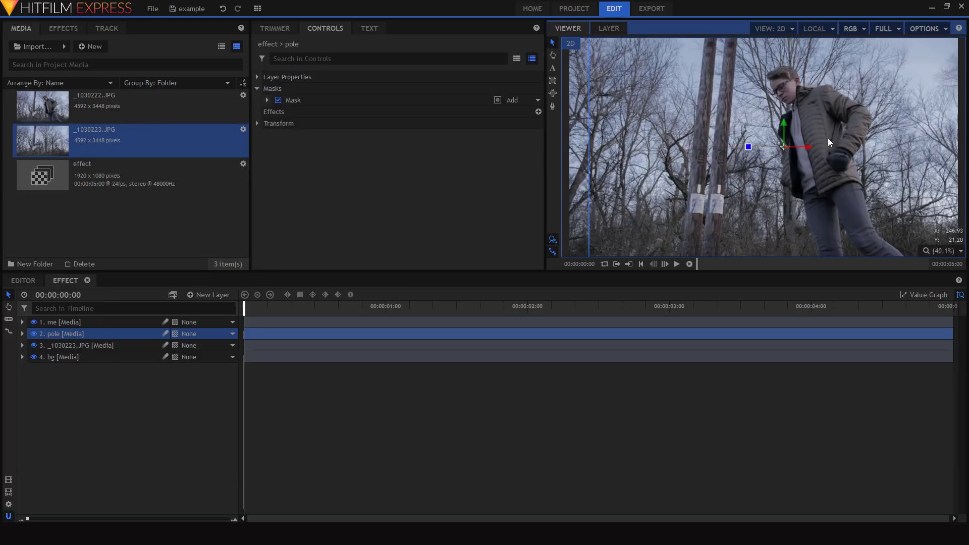
key("ctrl+z")
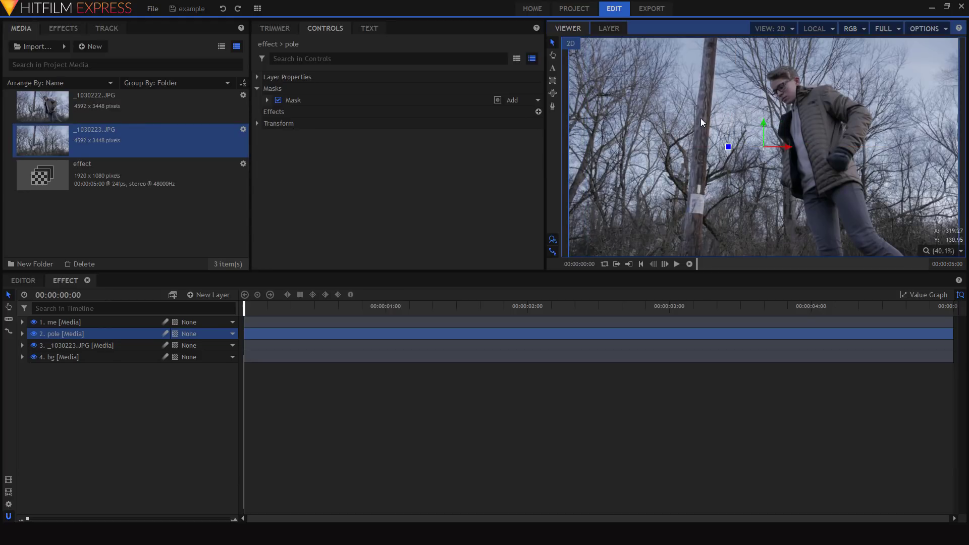
- Compare the _1030223.JPG layer shown alone with the bg layer shown alone
left_click(32, 335)
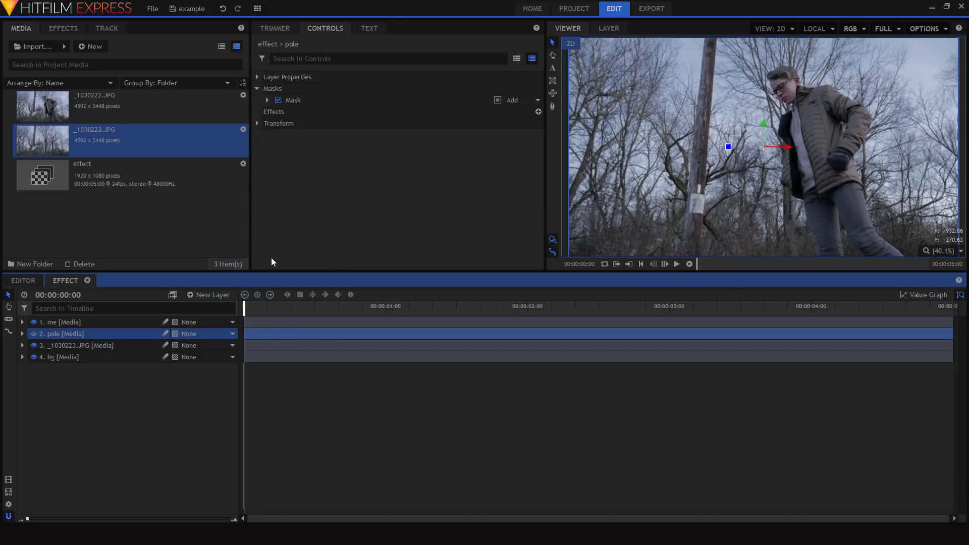
left_click(34, 345, "alt")
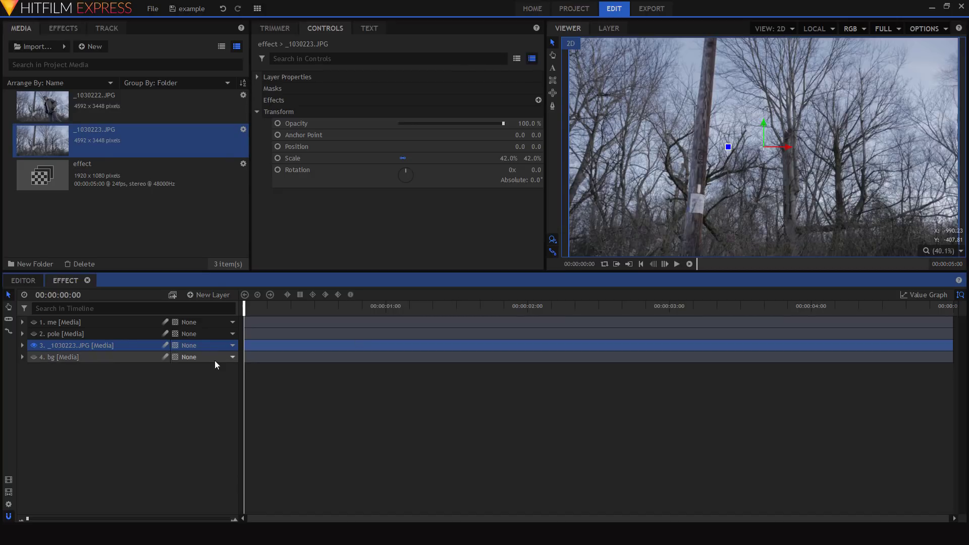
left_click(35, 348)
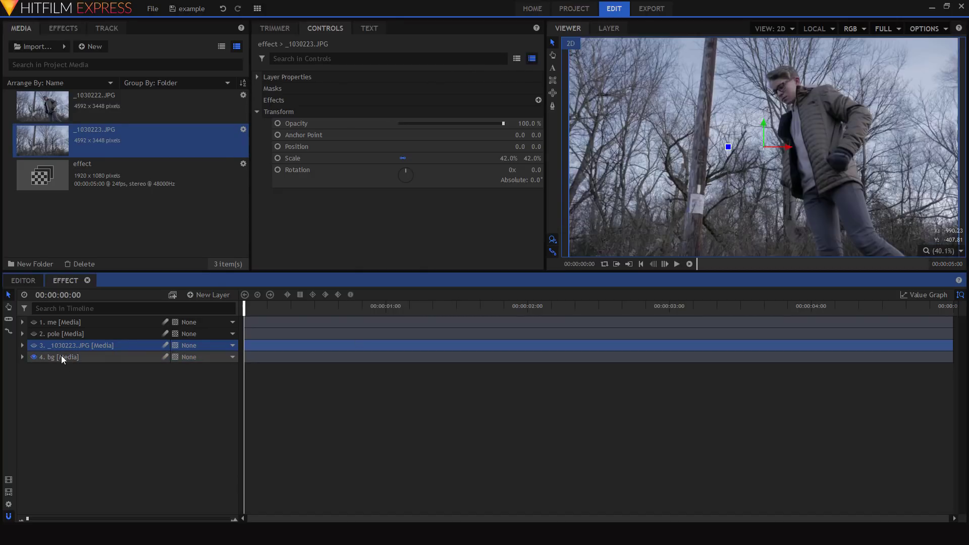
- Delete the original bg layer and use the _1030223.JPG layer in its place, named bg
left_click(69, 356)
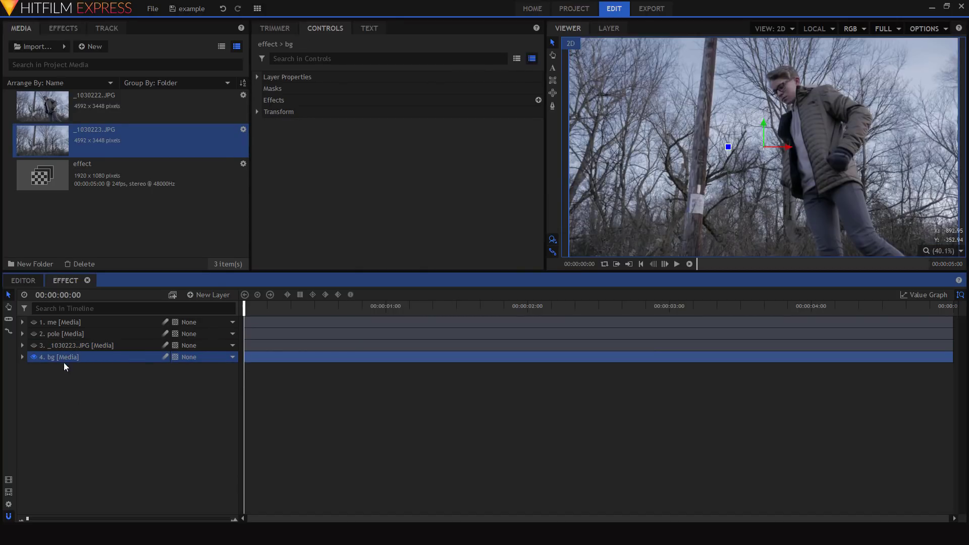
left_click(69, 346)
key("Delete")
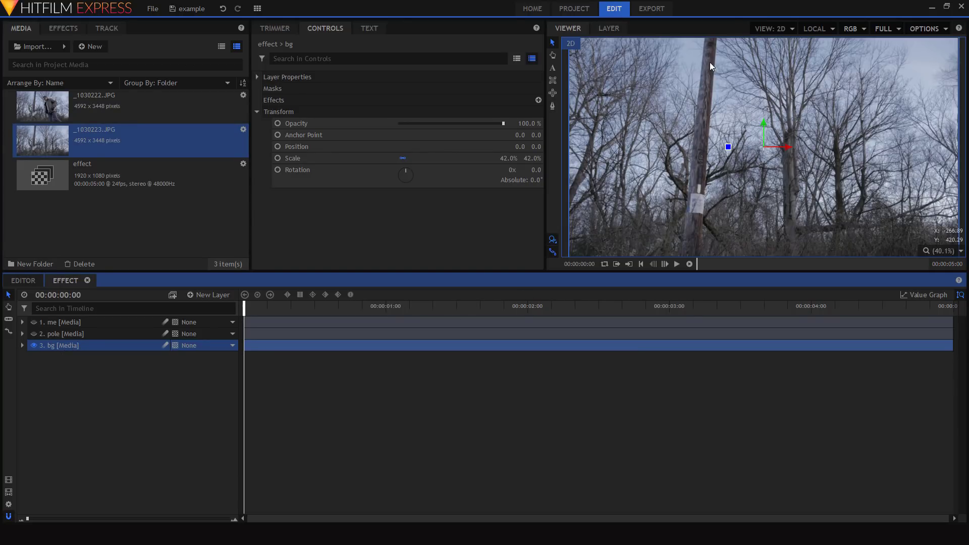
- Make the bg layer into a 3840 x 2160 composite shot named bg
right_click(58, 347)
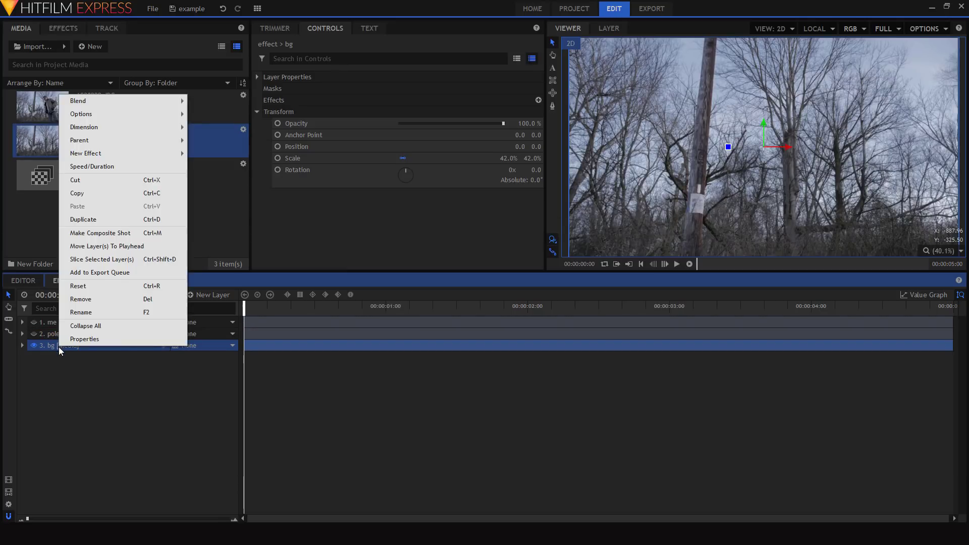
left_click(128, 233)
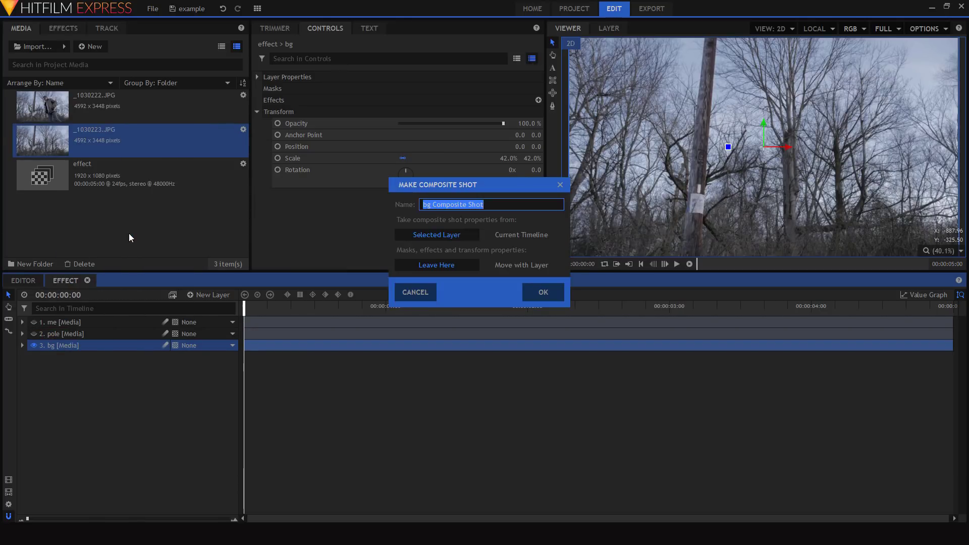
type("bg")
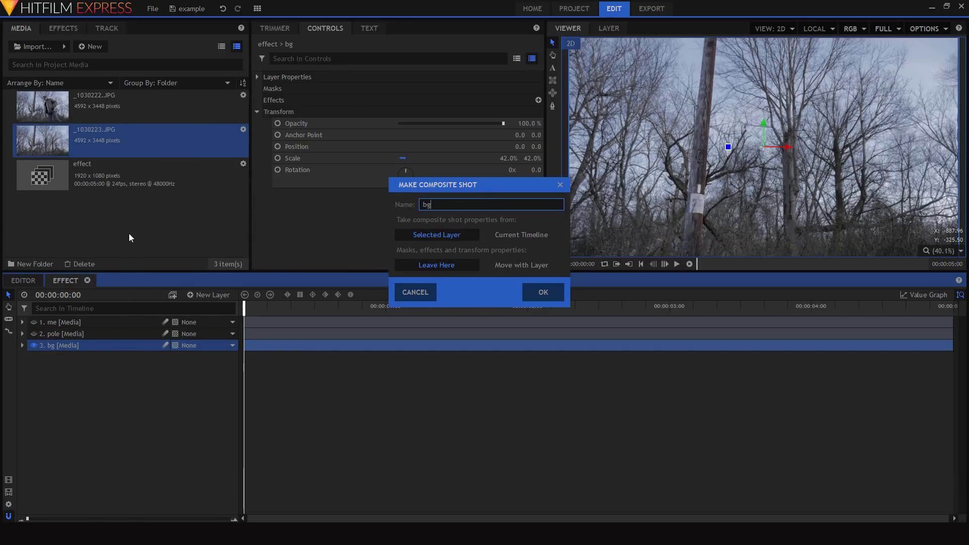
key("Return")
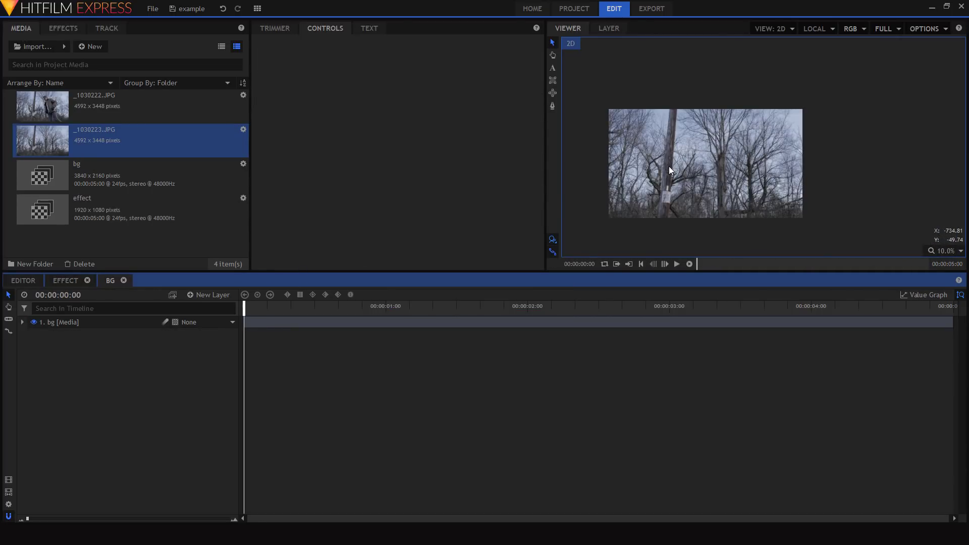
- Scale the bg layer in the new composite shot down to 83%
left_click(668, 165)
scroll(669, 169, "up", 2)
scroll(669, 167, "down", 2)
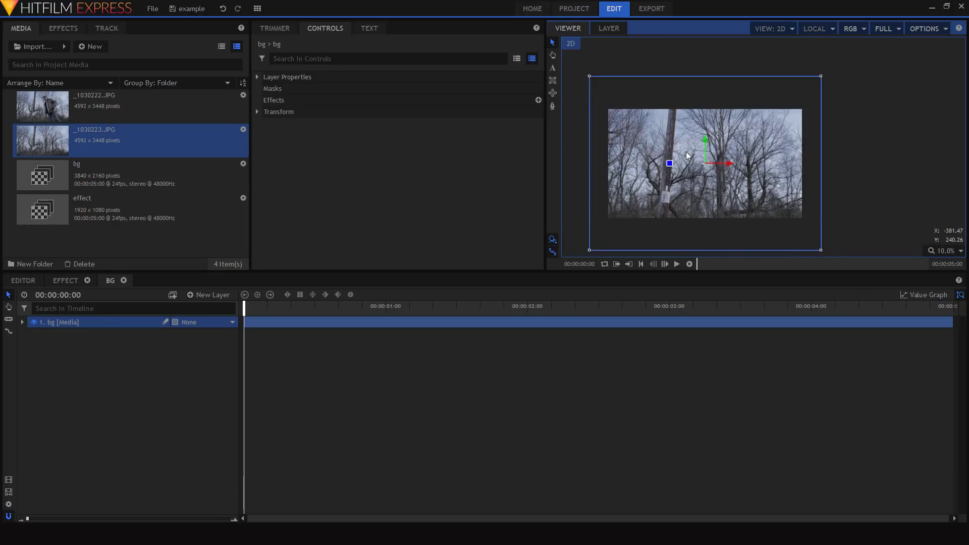
scroll(705, 122, "up", 2)
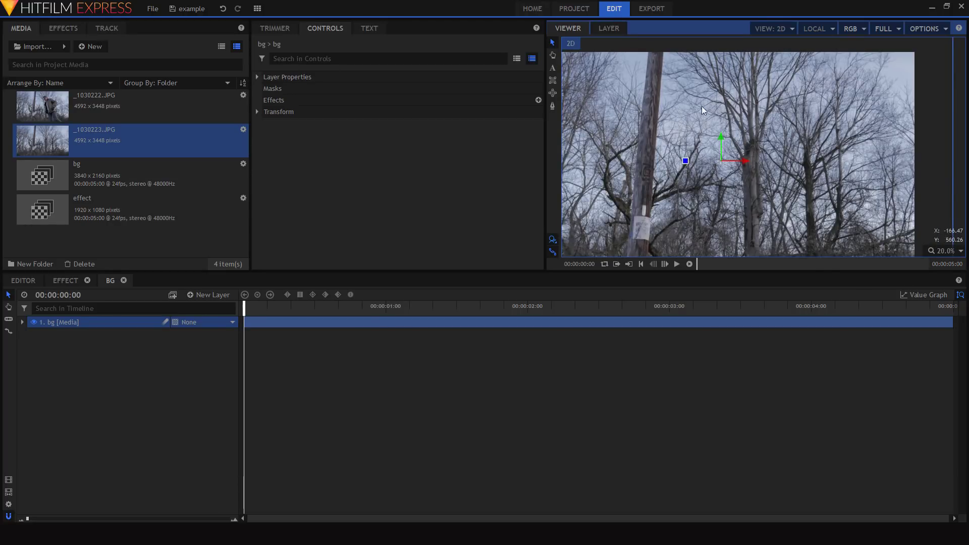
left_click(934, 257)
left_click(938, 368)
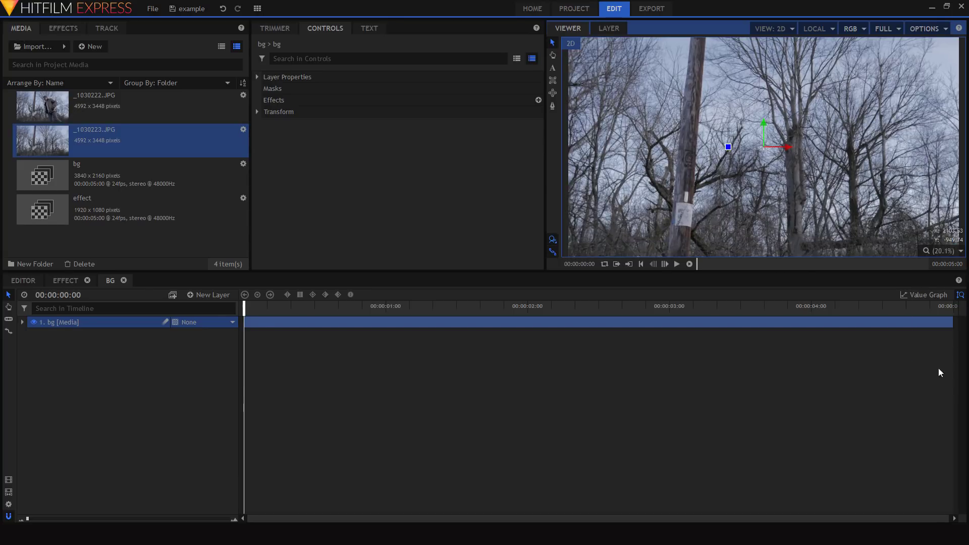
left_click(260, 112)
mouse_move(507, 158)
left_mouse_down()
mouse_move(520, 158)
mouse_move(505, 158)
left_mouse_up()
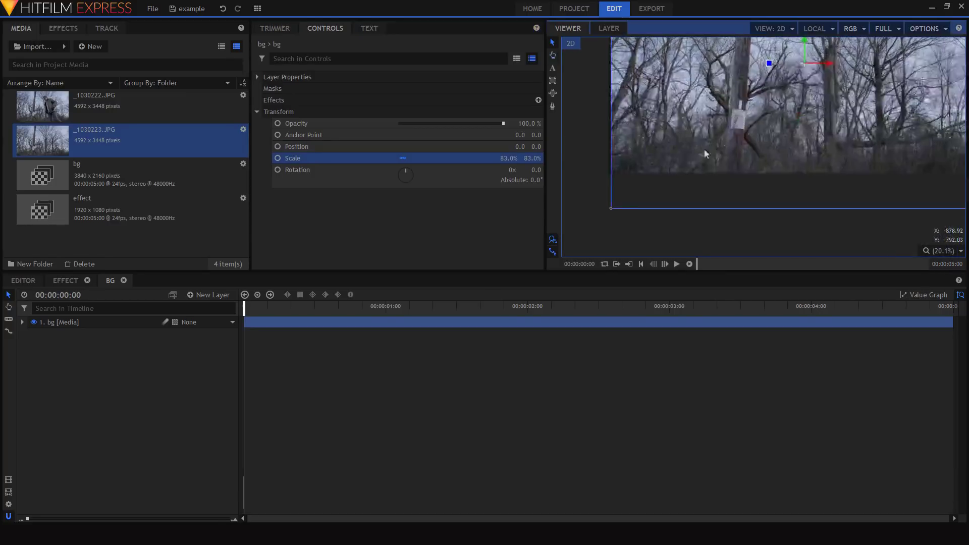
- Enlarge the bg layer slightly to 83.8% by its lower-left corner to reach the frame's left edge, and fit the view
scroll(704, 150, "up", 5)
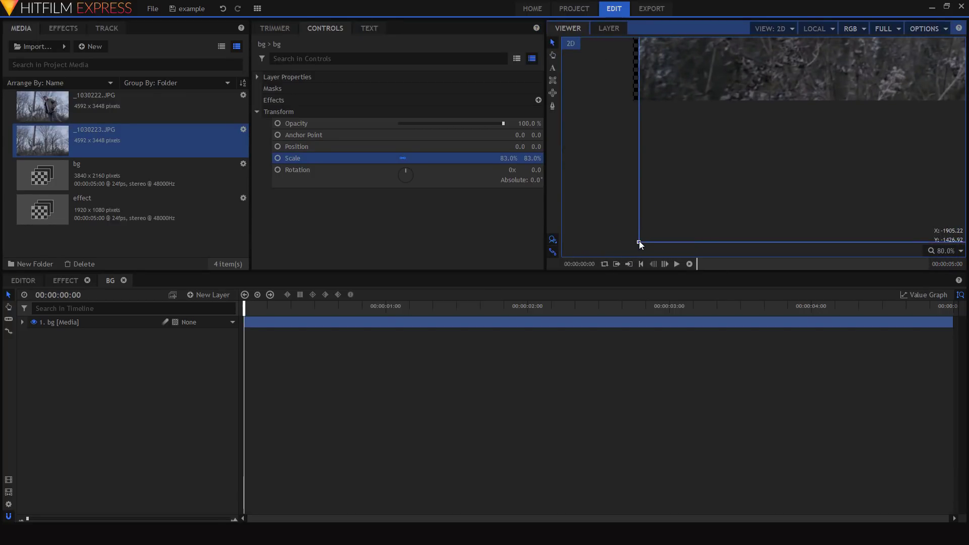
left_click(640, 241)
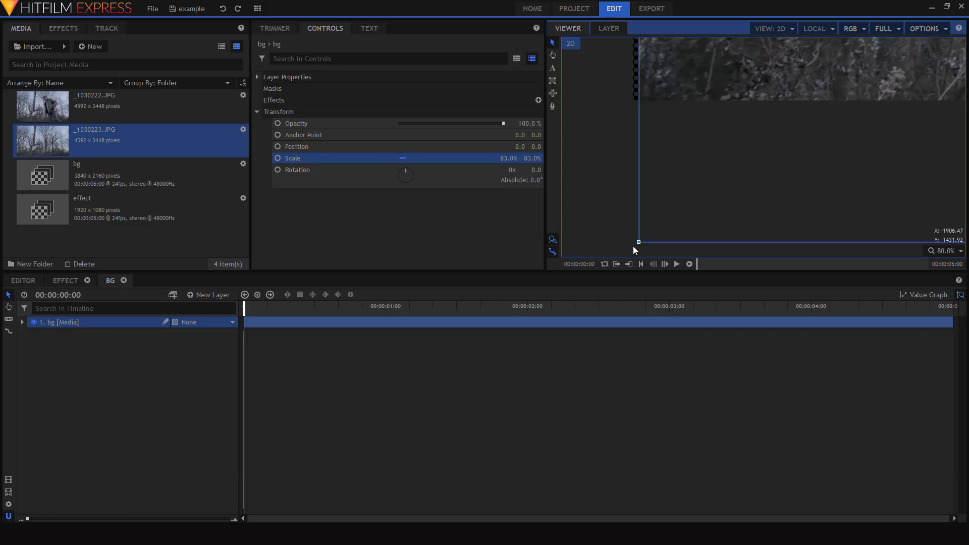
left_click_drag(635, 250, 631, 251)
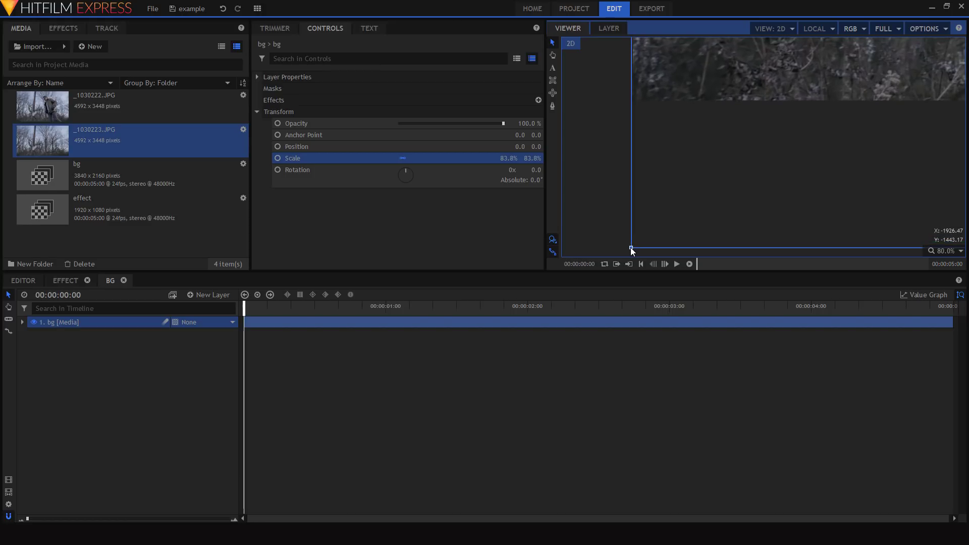
left_click(947, 251)
left_click(938, 368)
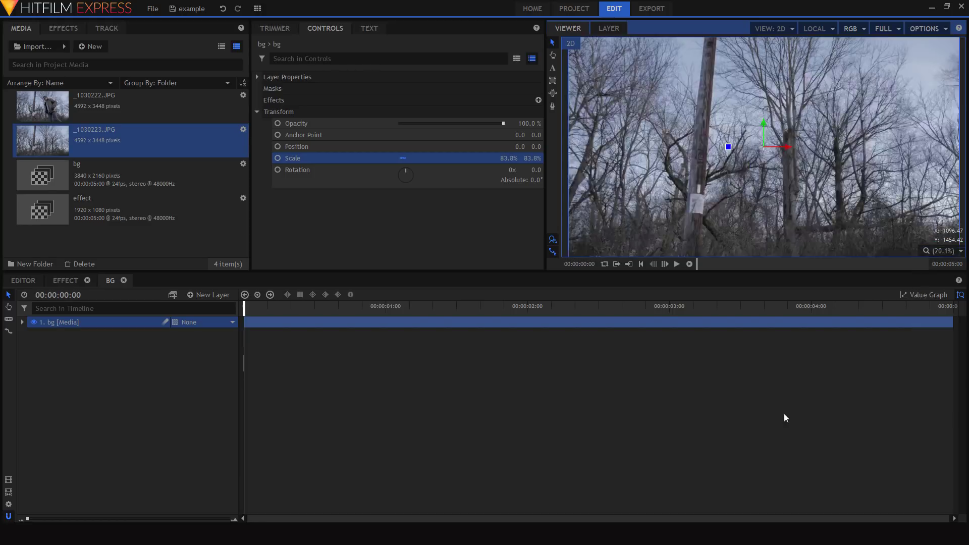
- Duplicate the bg layer and expand the upper copy's properties
key("ctrl+d")
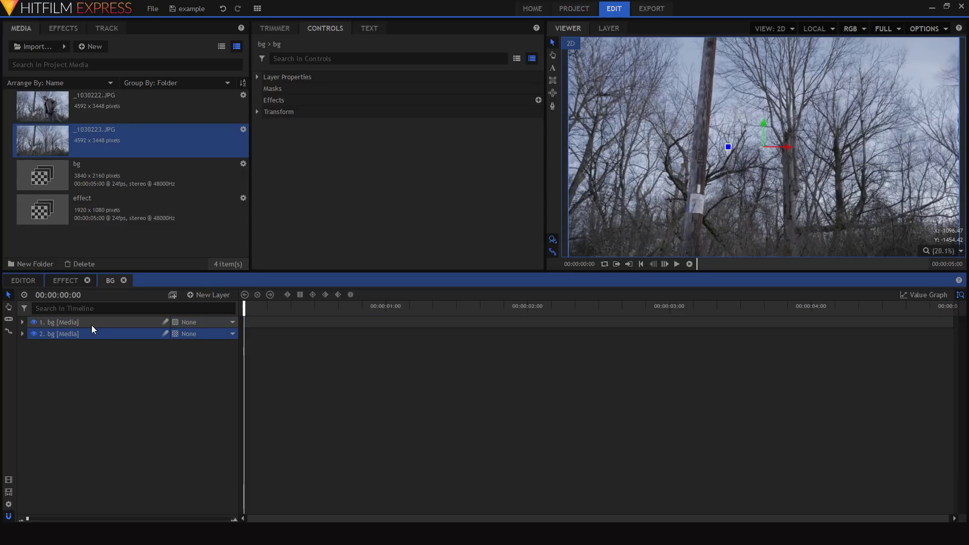
left_click(86, 322)
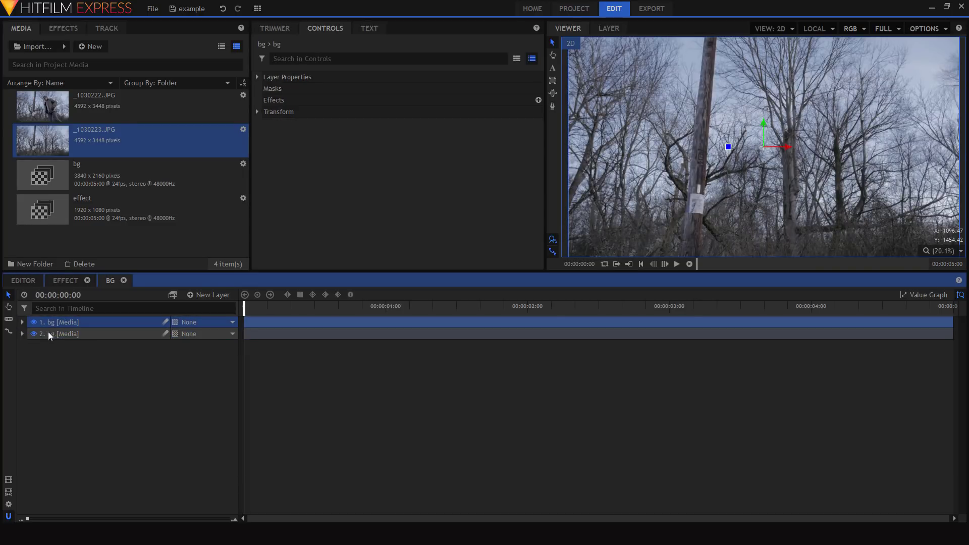
left_click(22, 323)
- Draw a tall, narrow rectangular mask on the upper bg copy, just left of the pole, from above the image to below it
key("minus")
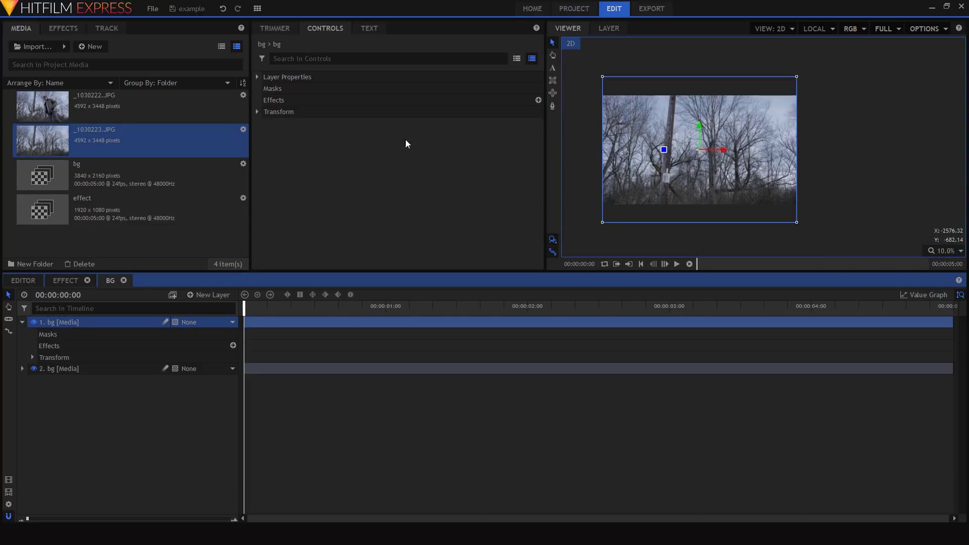
left_click(553, 81)
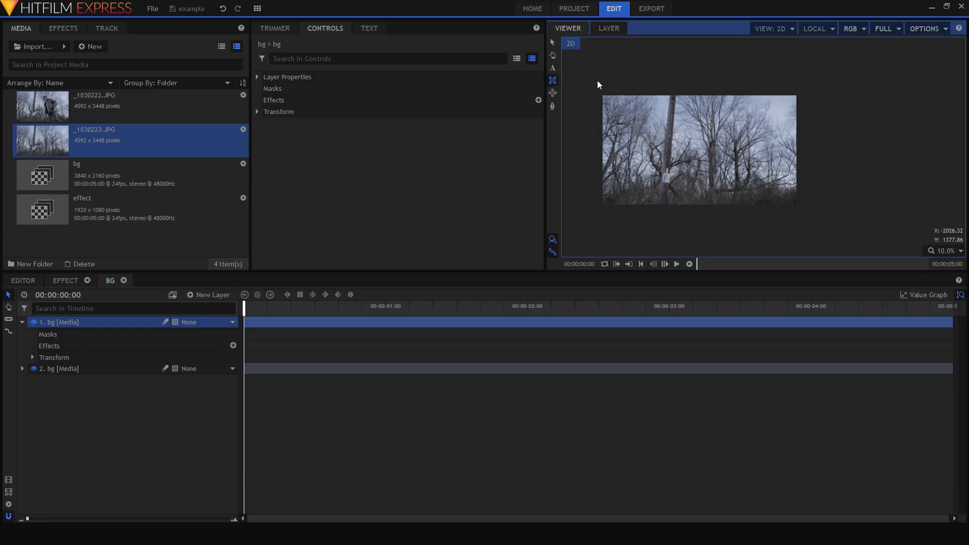
left_click_drag(609, 84, 620, 107)
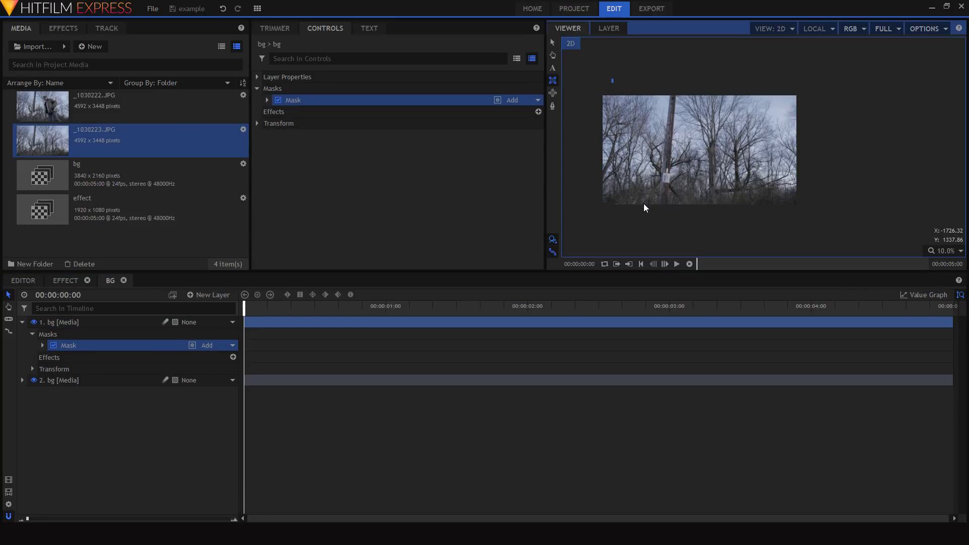
left_click_drag(644, 204, 643, 231)
left_click(553, 42)
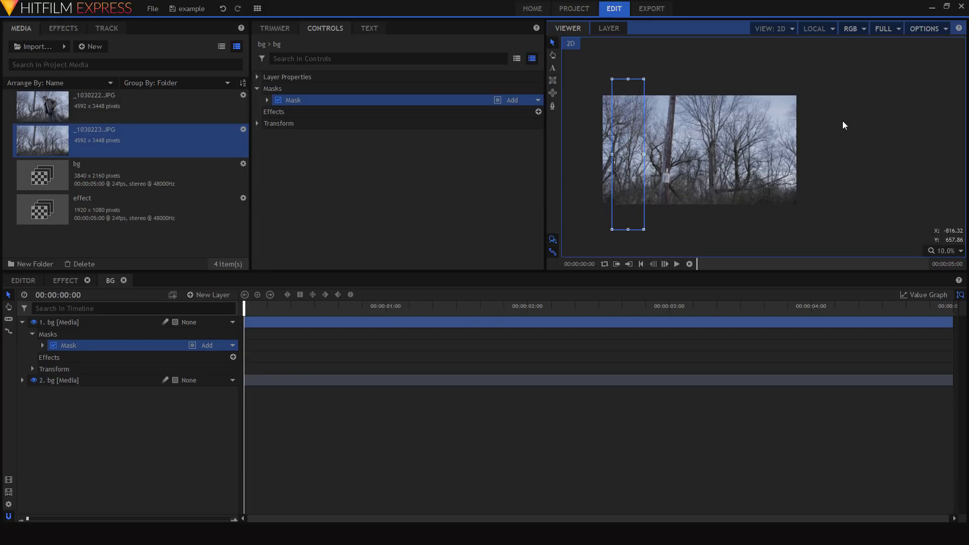
- Shift the masked upper bg copy to the right until its strip of trees covers the pole
left_click(939, 251)
left_click(942, 369)
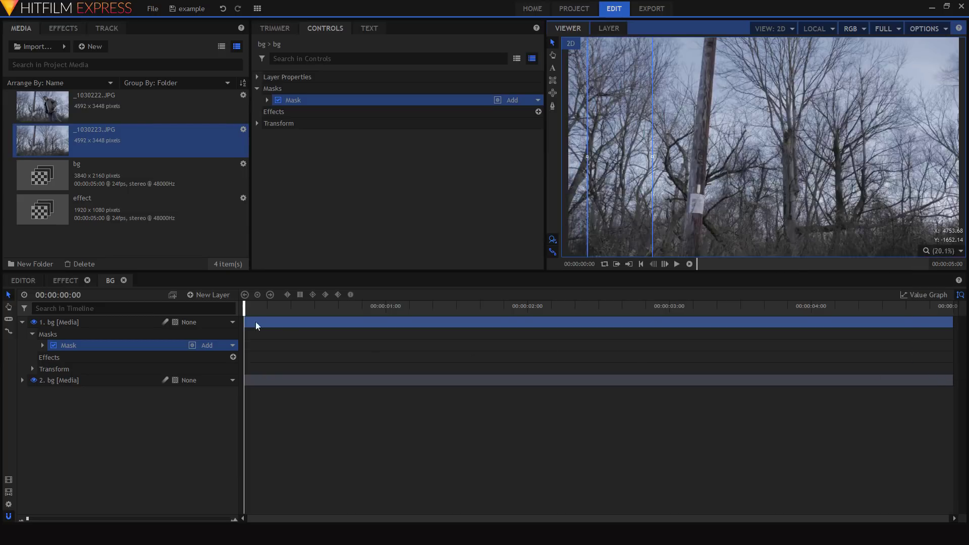
left_click(61, 321)
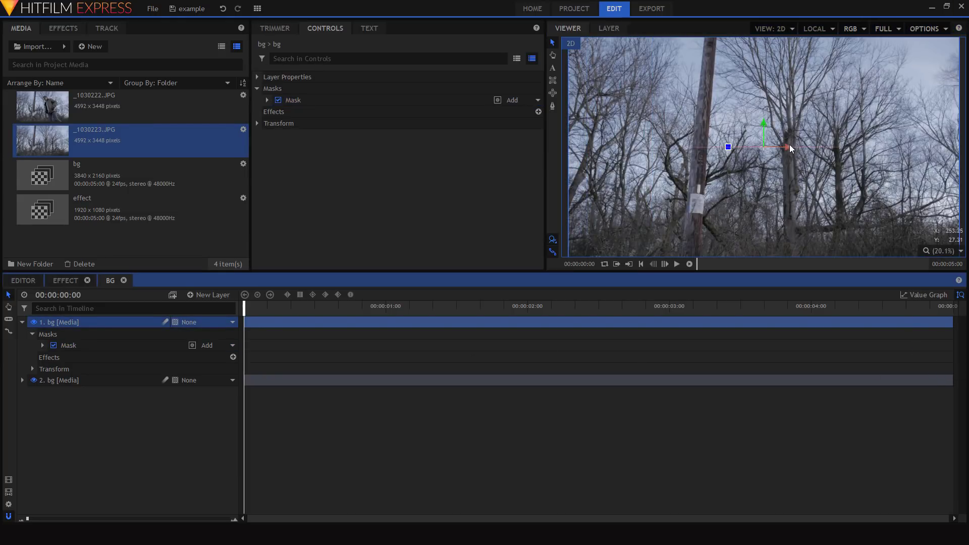
left_click_drag(789, 147, 862, 156)
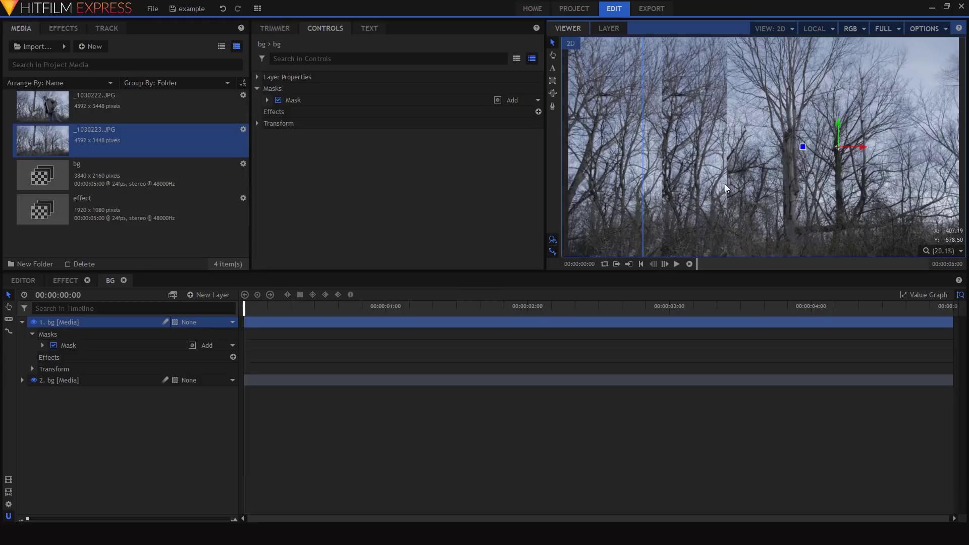
- Soften the edges of the upper bg copy's mask with a feather strength of 104 px
left_click(41, 349)
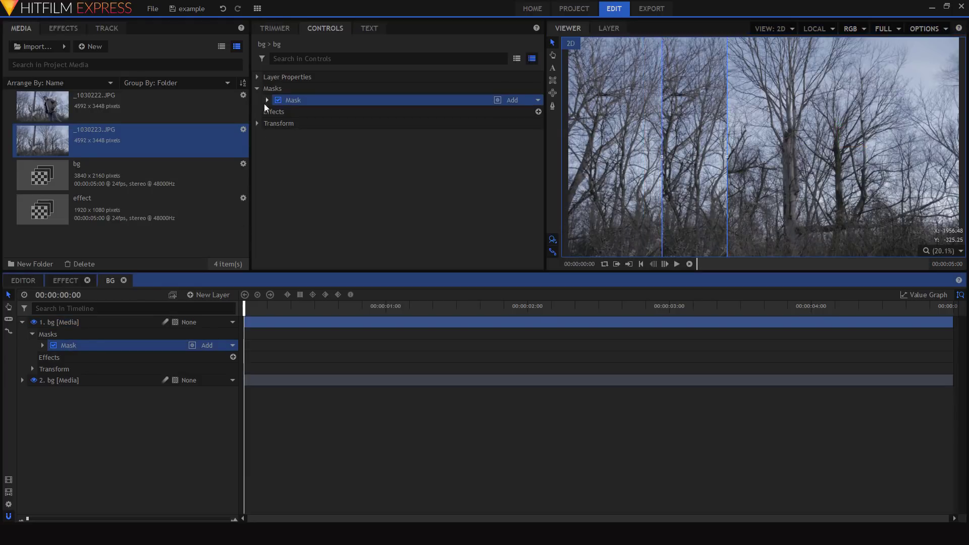
left_click(267, 100)
left_click(277, 135)
left_click_drag(400, 170, 403, 170)
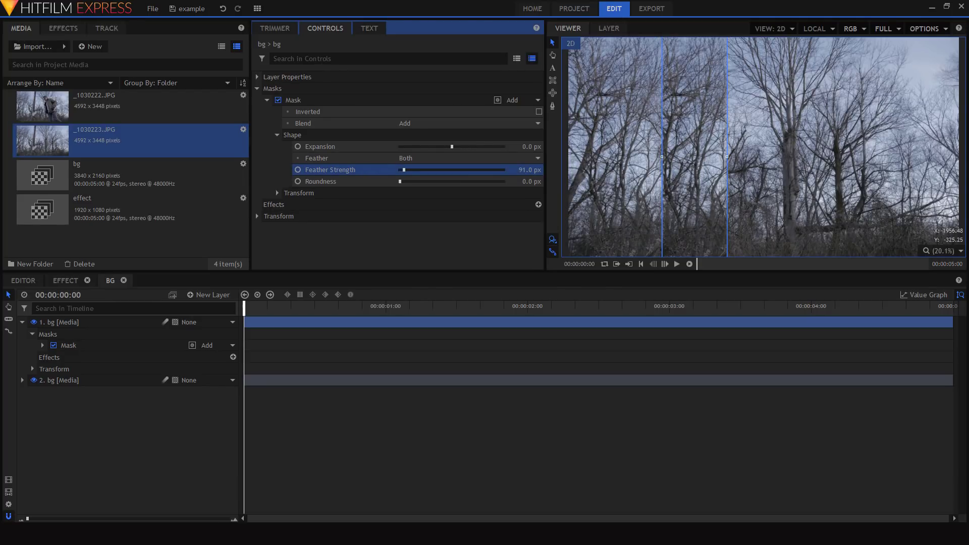
left_click_drag(404, 170, 404, 170)
left_click(22, 322)
left_click(97, 396)
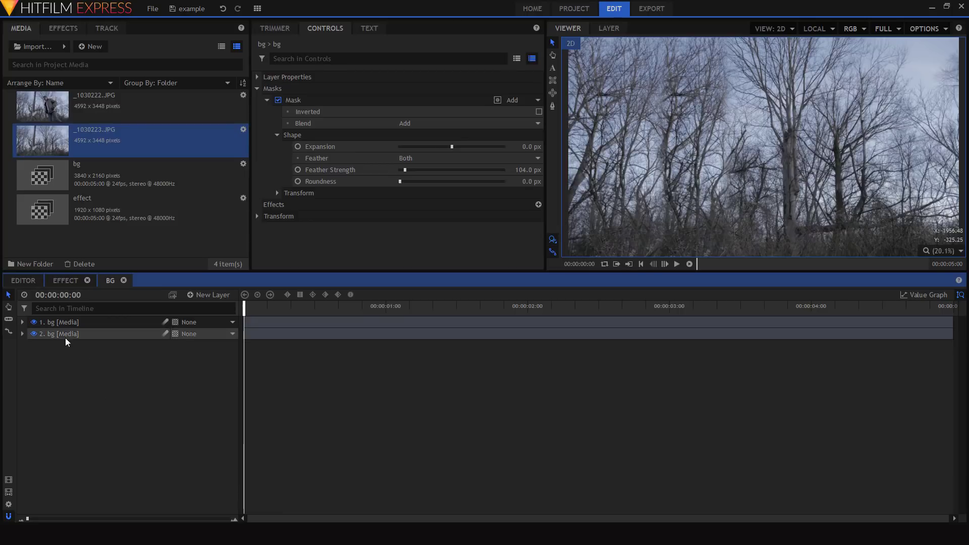
- Compare the background with and without the upper bg copy, and inspect the patched area up close
left_click(34, 322)
left_click(34, 322)
left_click(34, 323)
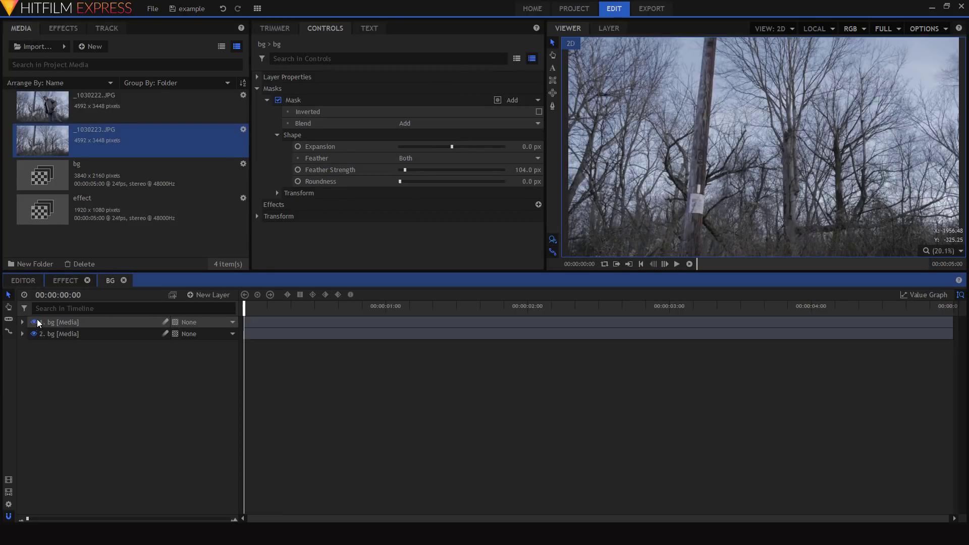
left_click(35, 322)
scroll(649, 213, "up", 3)
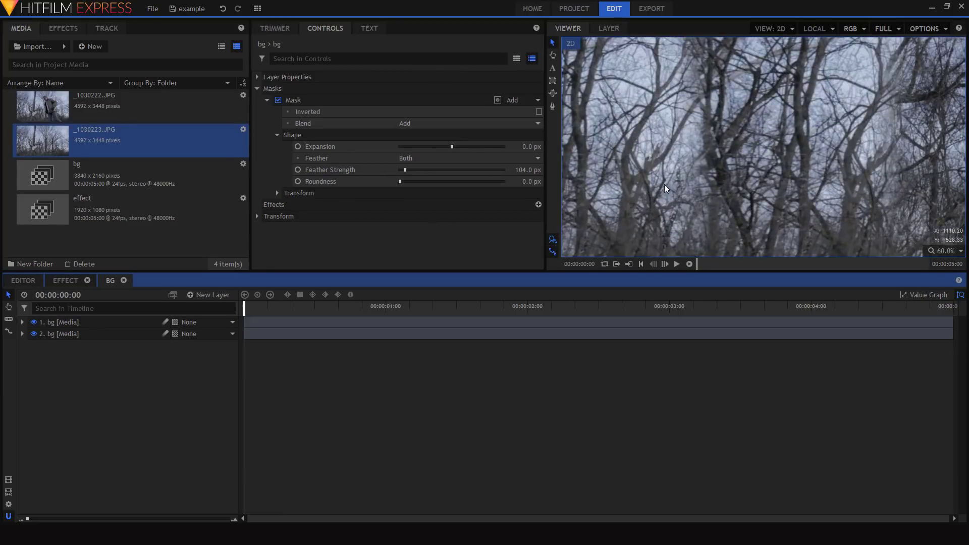
left_click(943, 251)
left_click(941, 369)
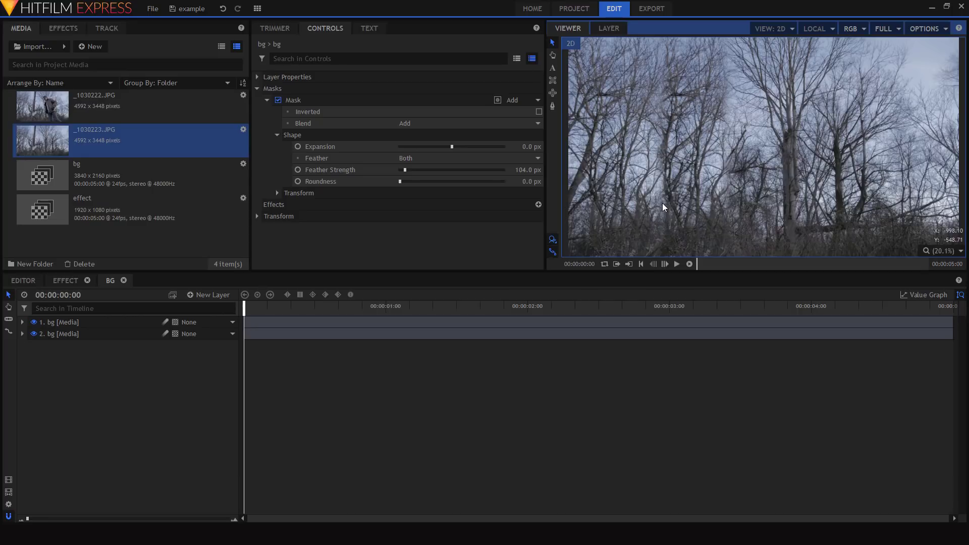
- In the effect composite shot, show the me and pole layers and enlarge the bg layer to 50.5% so it fills the frame
left_click(57, 281)
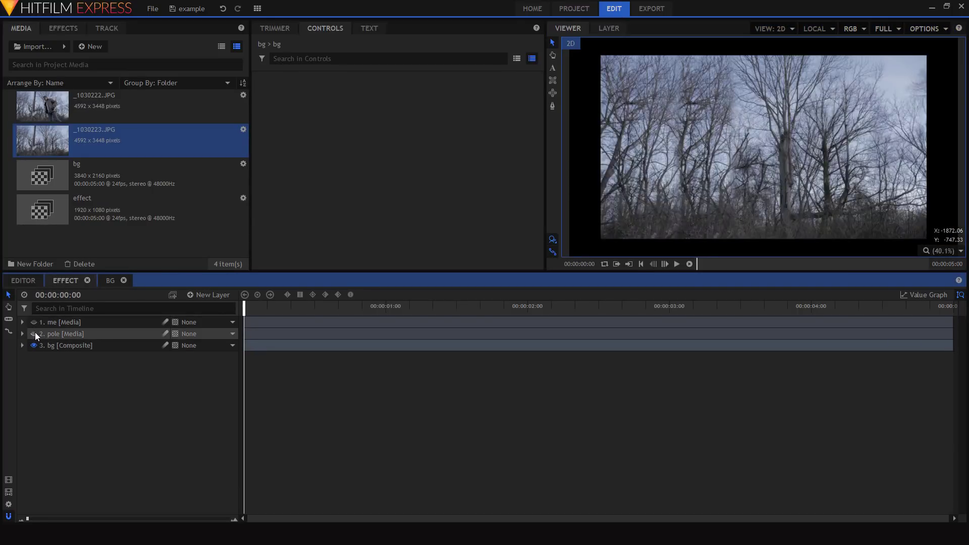
left_click(35, 322)
left_click(64, 341)
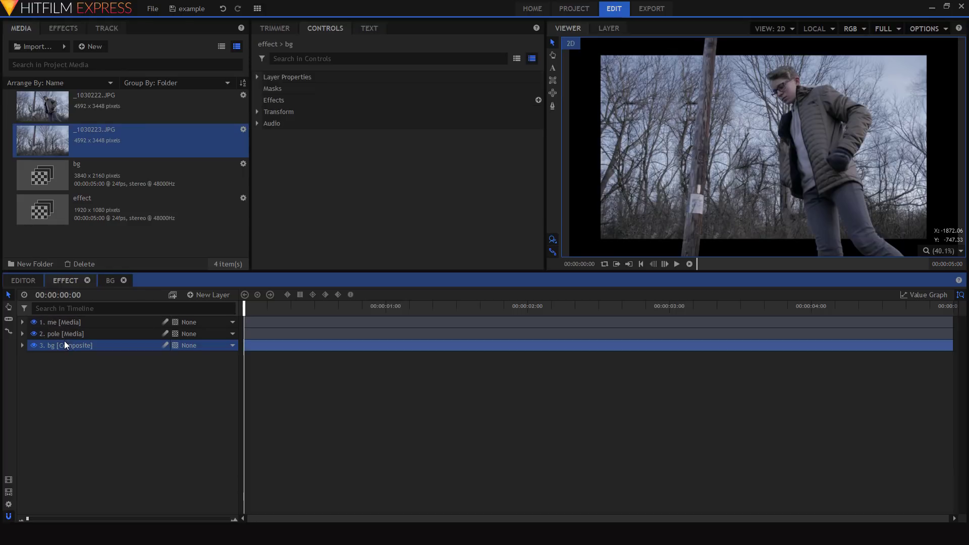
left_click(257, 112)
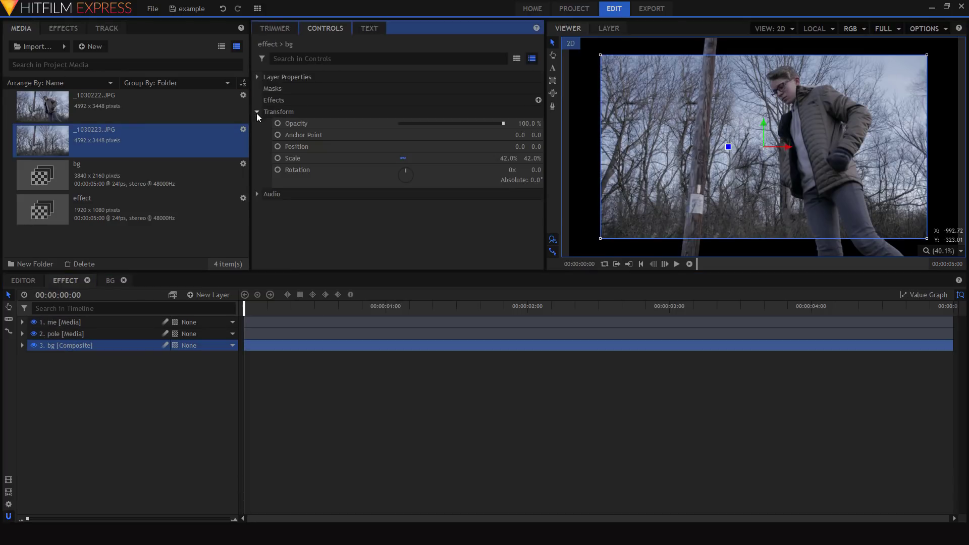
left_click_drag(601, 240, 568, 261)
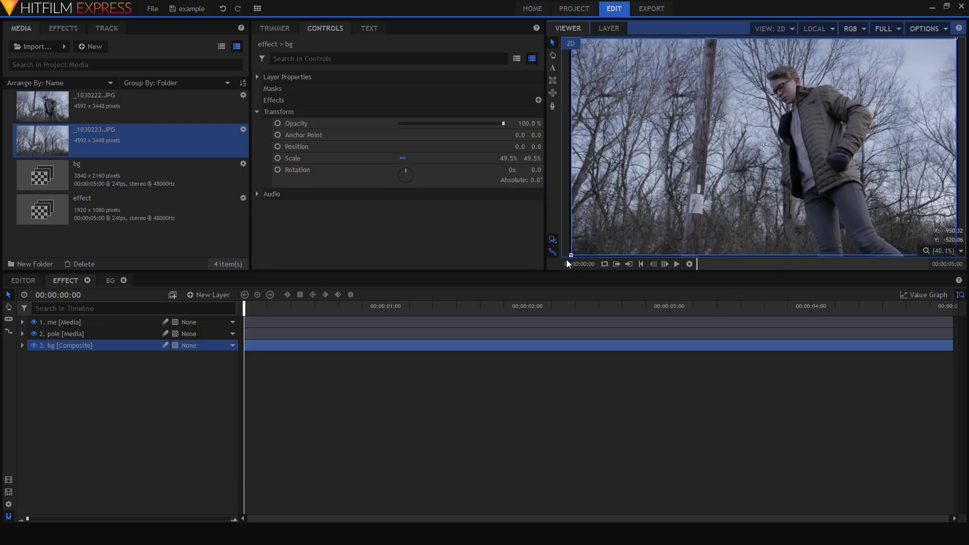
left_click(326, 493)
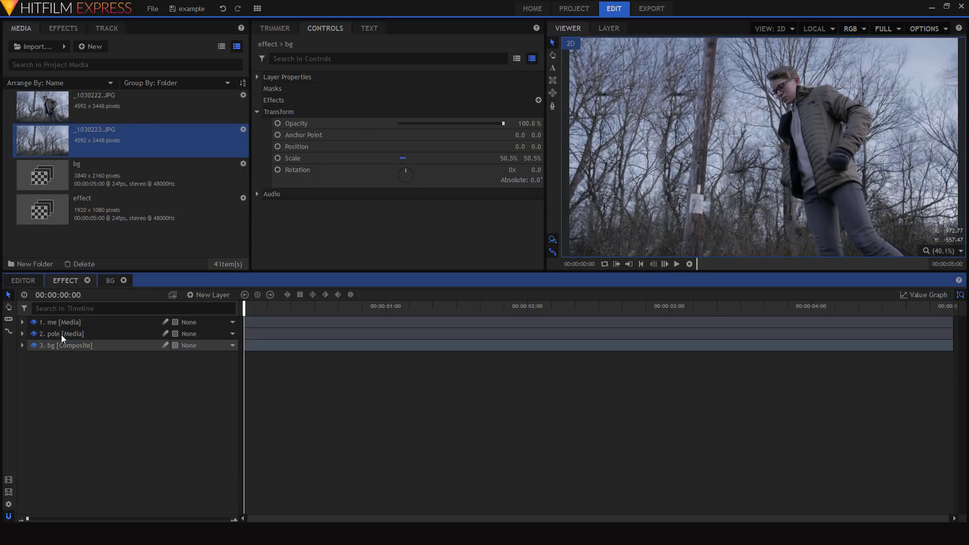
- Try moving the pole layer left across the clean background, and undo the move
left_click(61, 334)
left_click_drag(788, 147, 694, 154)
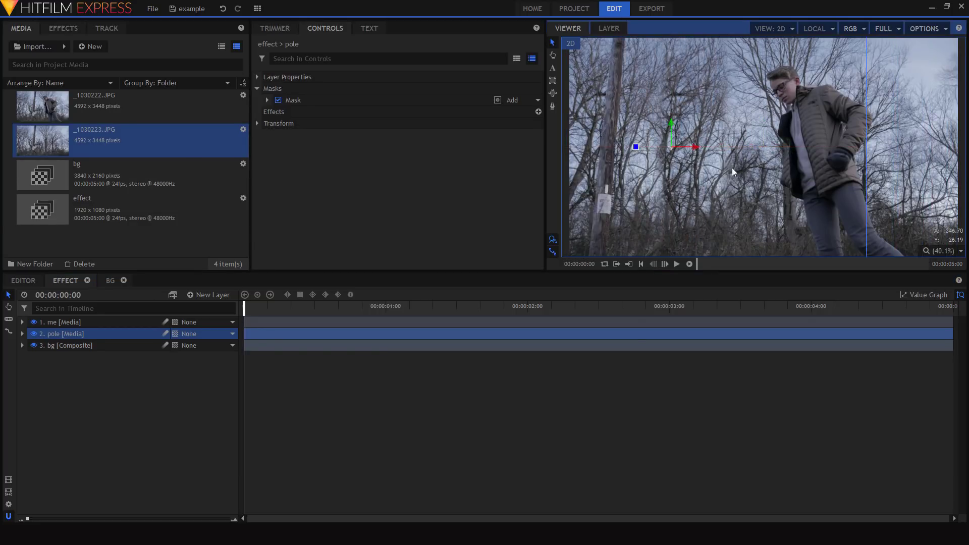
key("ctrl+z")
left_click(573, 411)
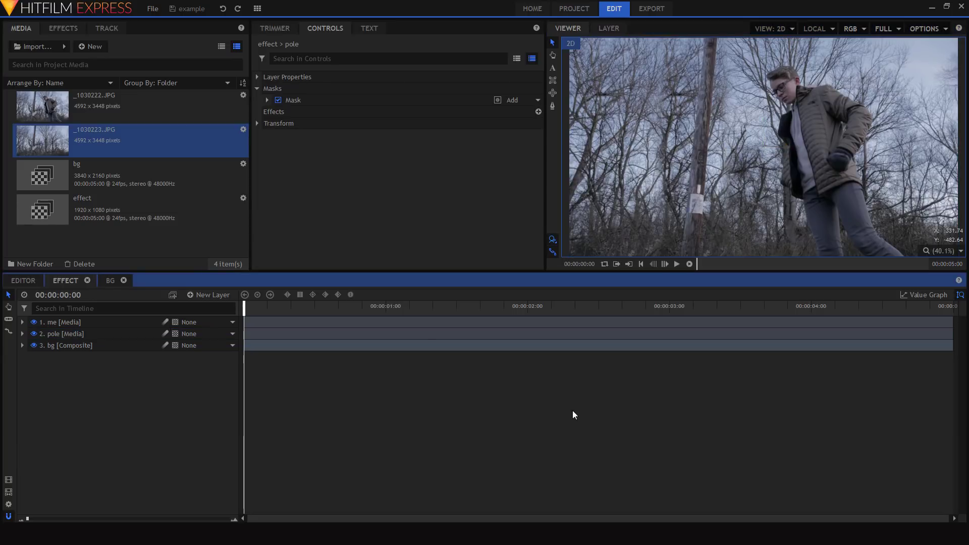
- Hide the pole and me layers to view the bare background, and show both again one at a time
left_click(34, 334)
left_click(34, 322)
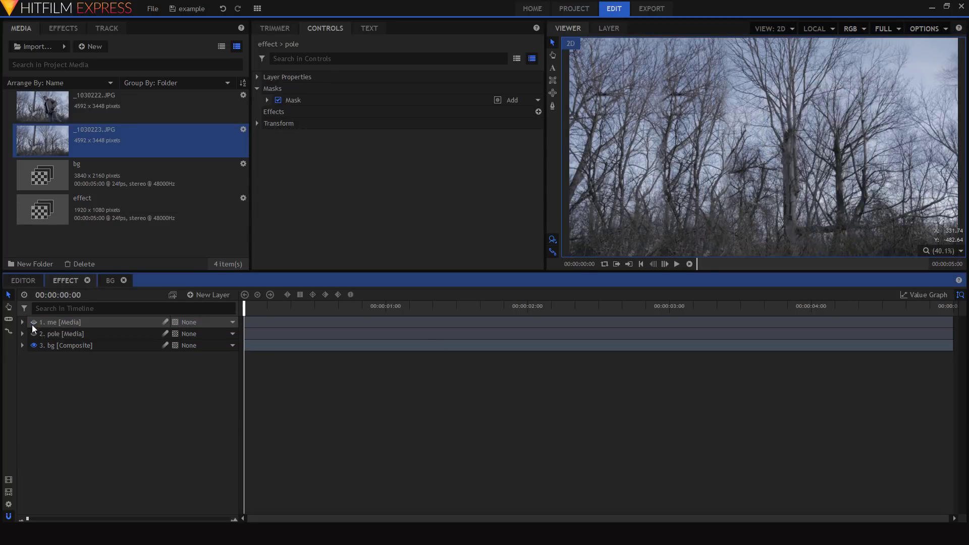
left_click(34, 333)
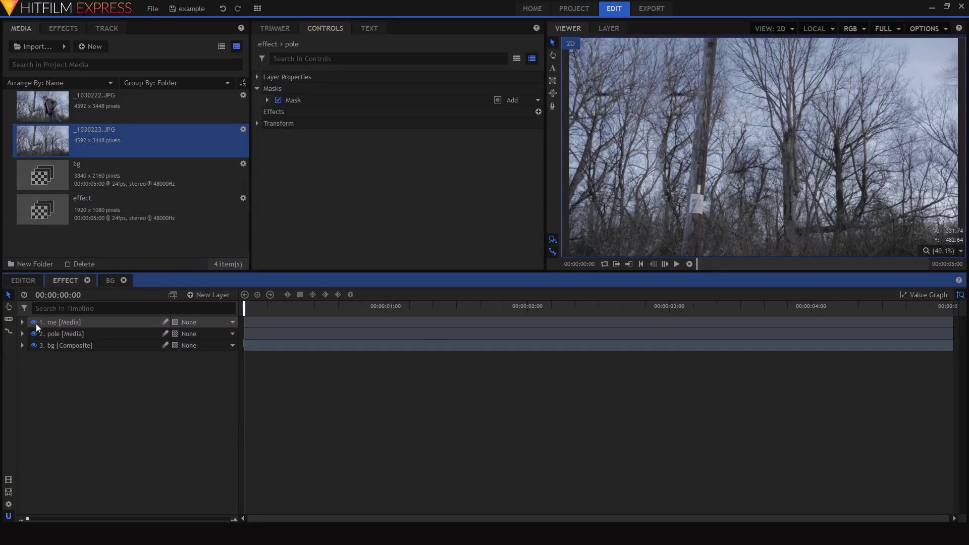
left_click(33, 322)
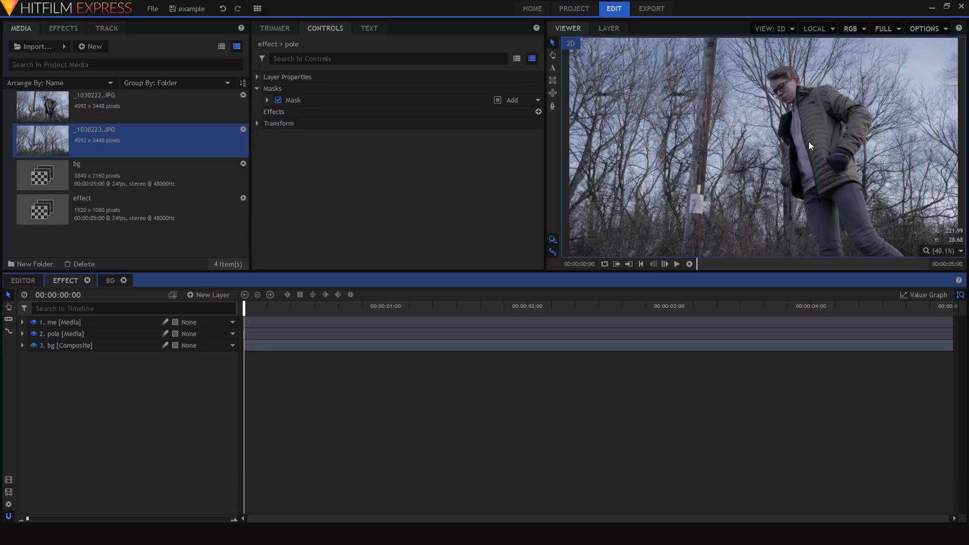
left_click(135, 399)
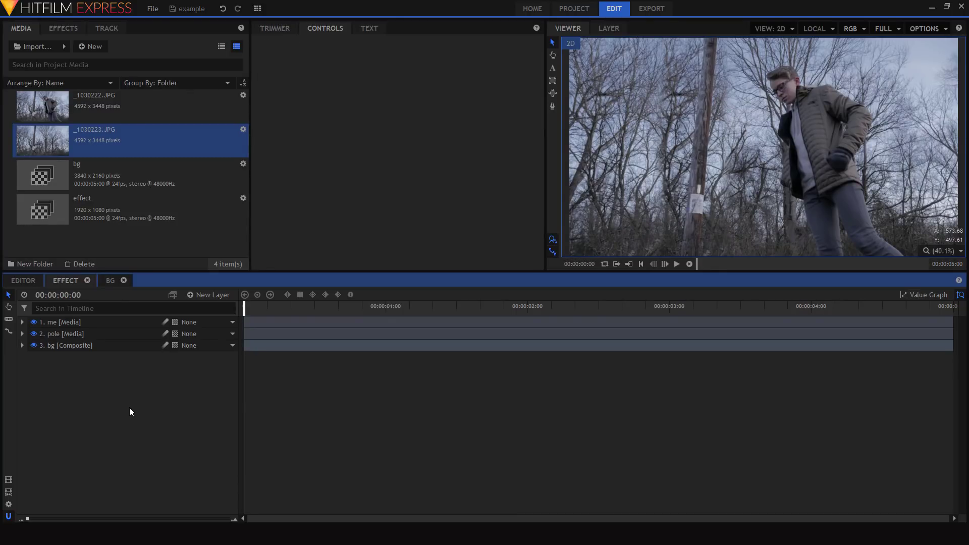
- Add a camera layer to the effect composite shot and convert the me, pole and bg layers to 3D
left_click(205, 299)
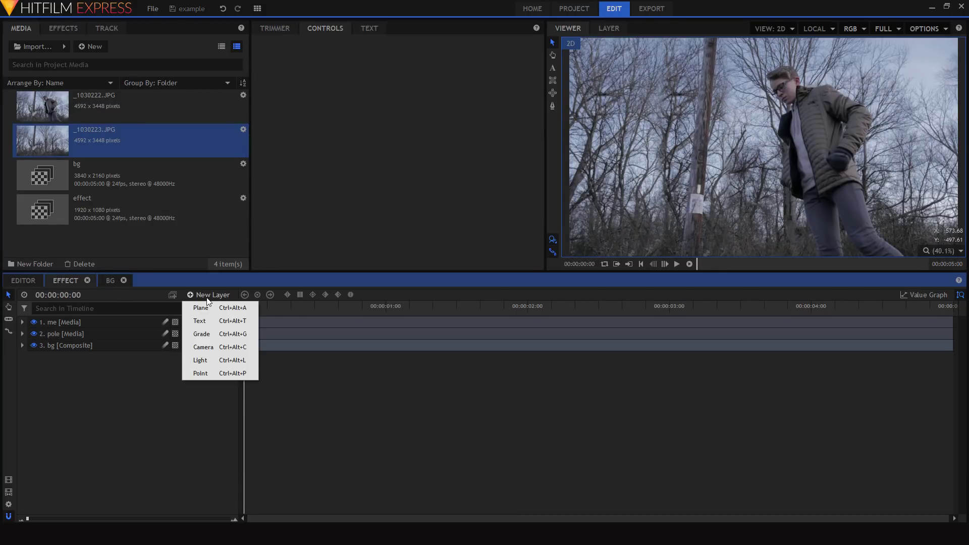
left_click(207, 343)
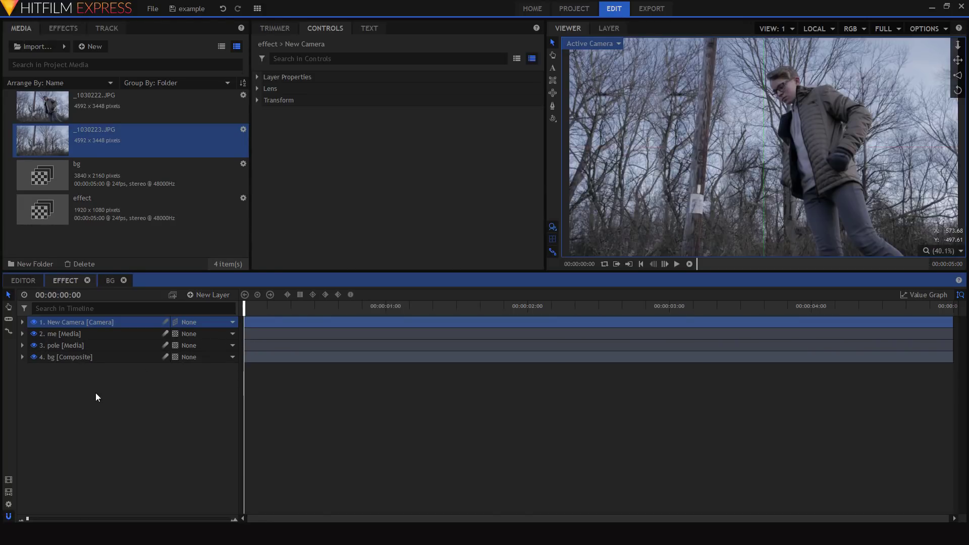
left_click_drag(94, 372, 89, 335)
left_click(175, 334)
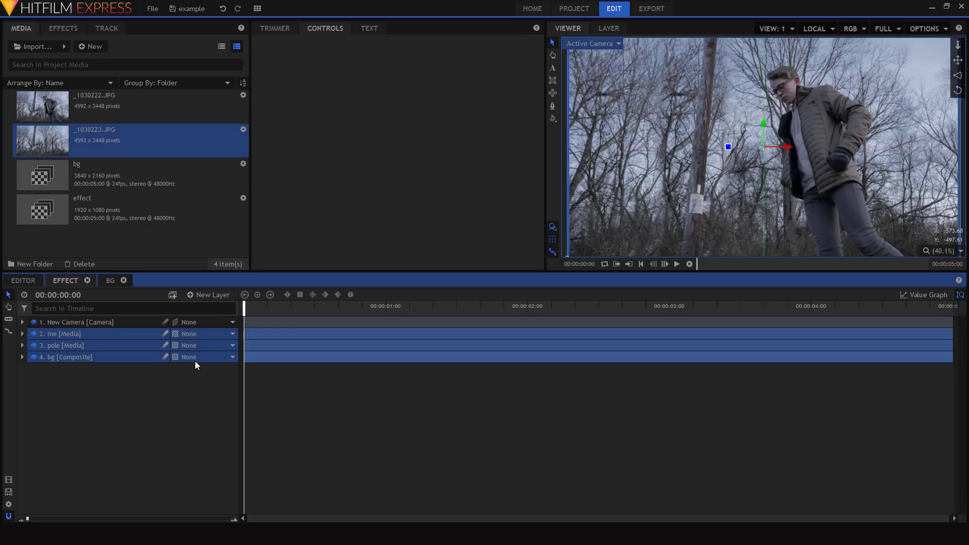
left_click(65, 375)
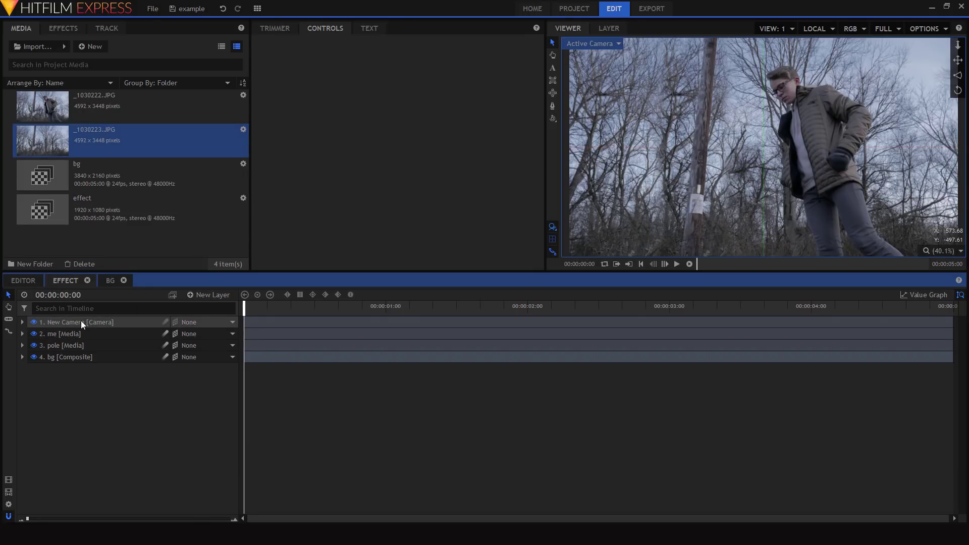
- Bring the me layer closer to the camera with a Z position of 340, and set the viewer quality to Half
left_click(73, 335)
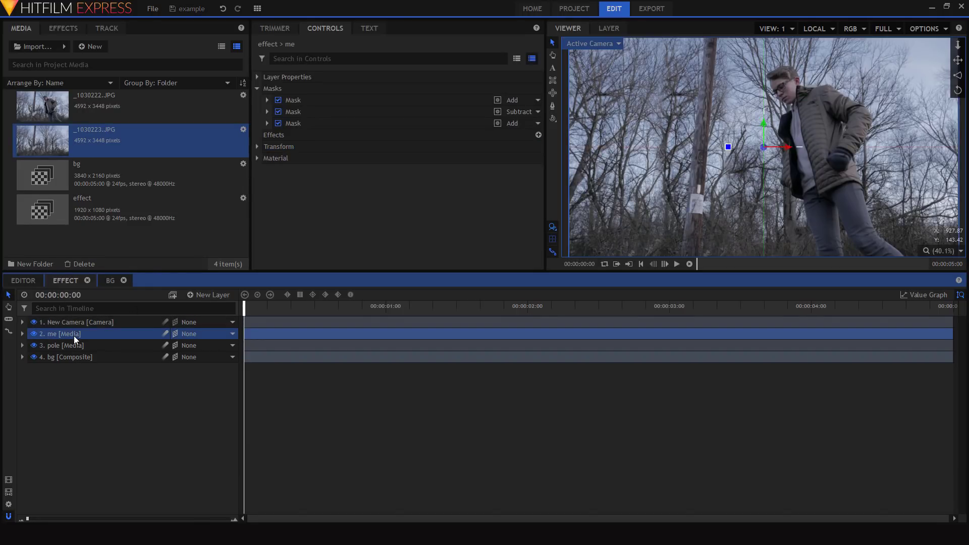
left_click(257, 147)
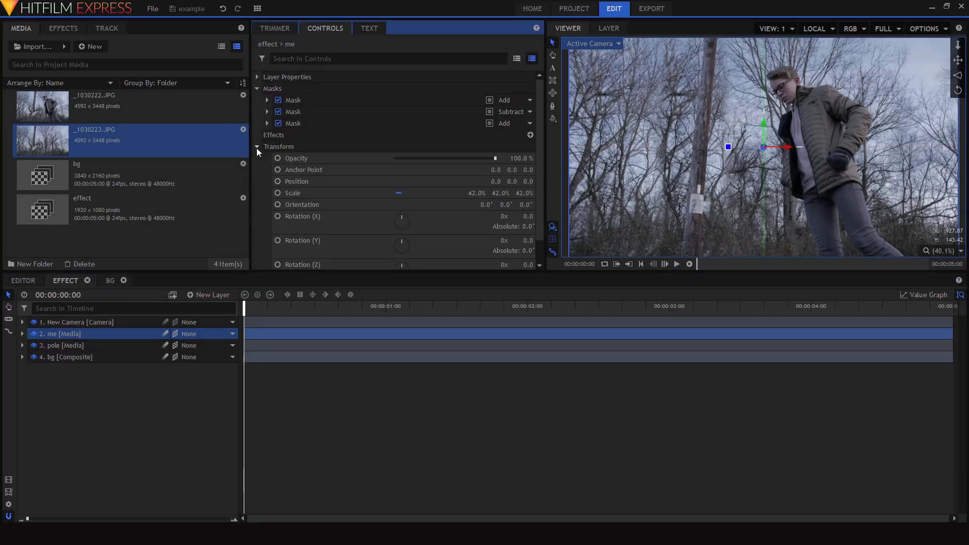
left_click(301, 180)
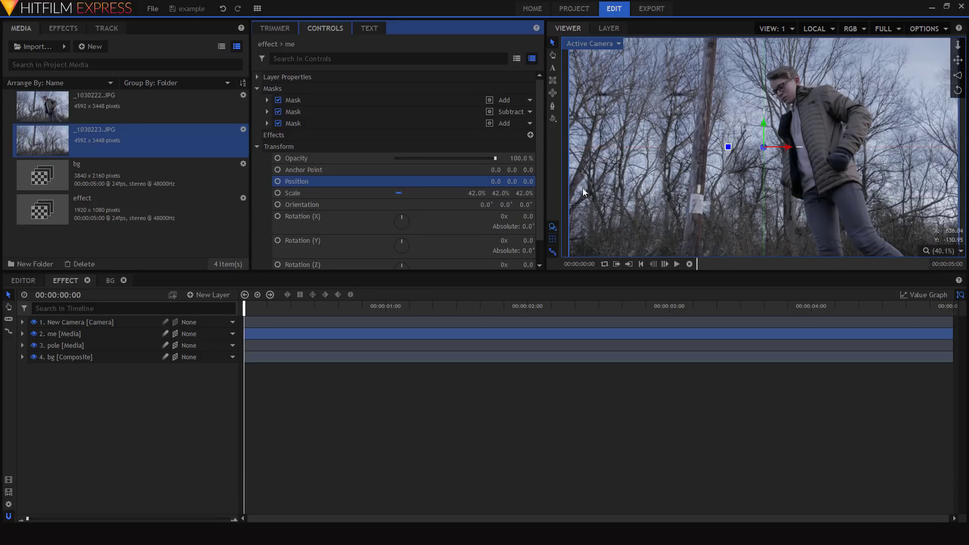
left_click_drag(527, 181, 694, 181)
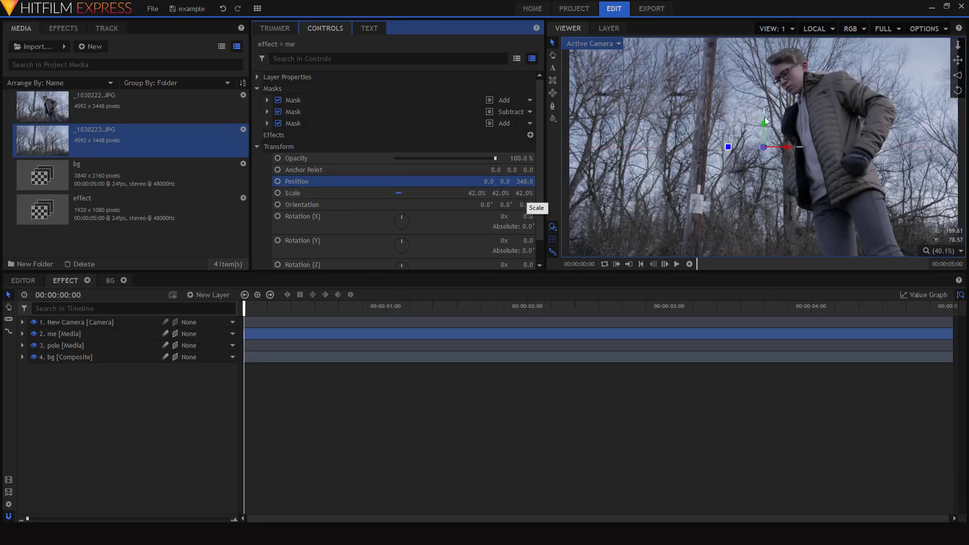
left_click(884, 28)
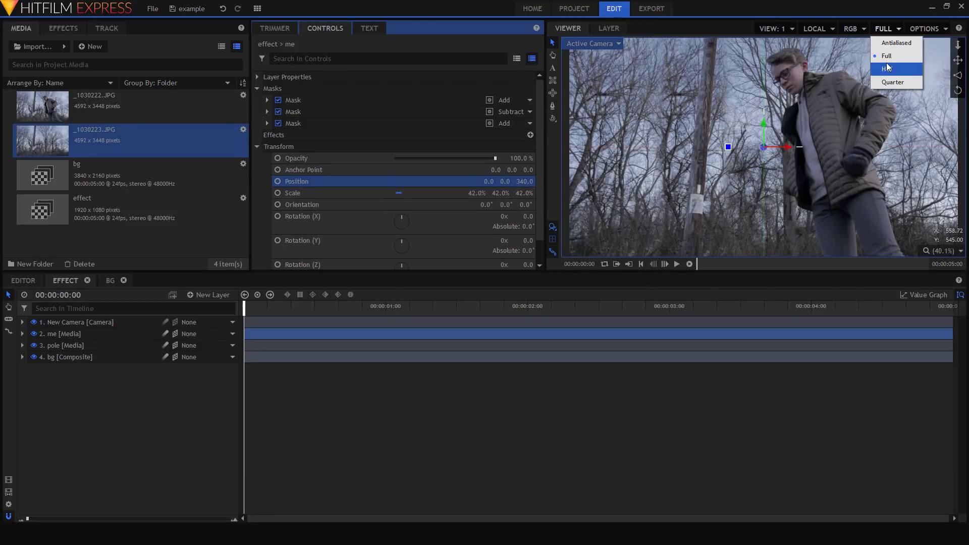
left_click(888, 68)
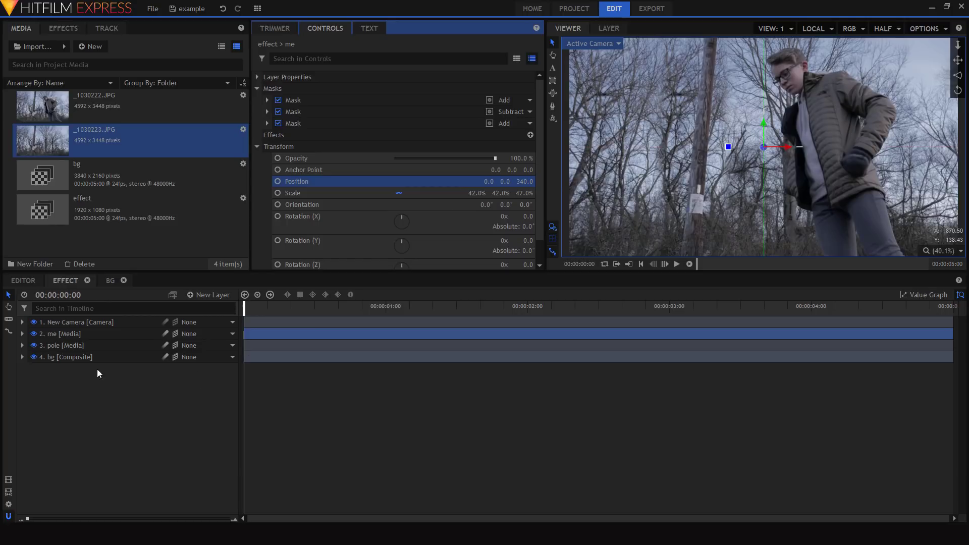
- Set the pole layer's Z position to 124 and bring the me layer further forward to a Z position of 468
left_click(75, 347)
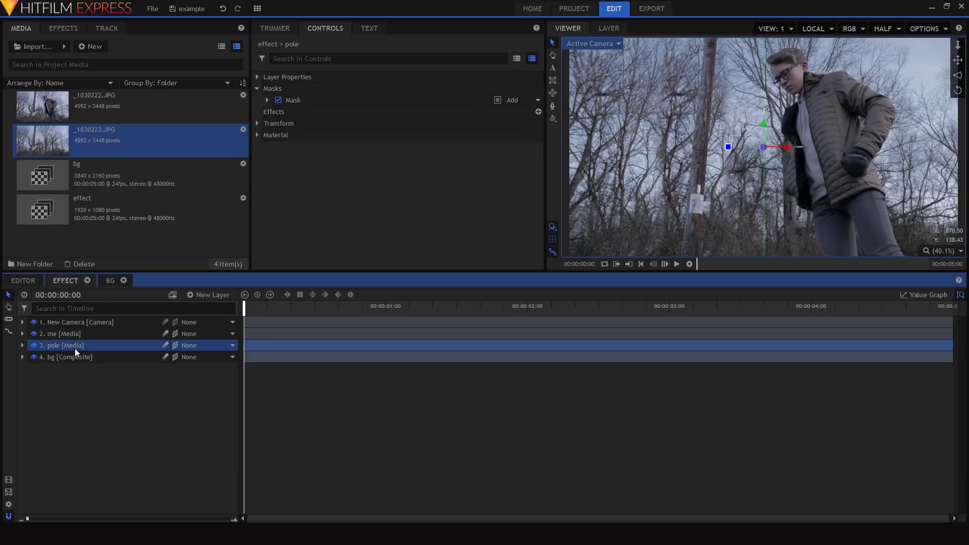
left_click(256, 124)
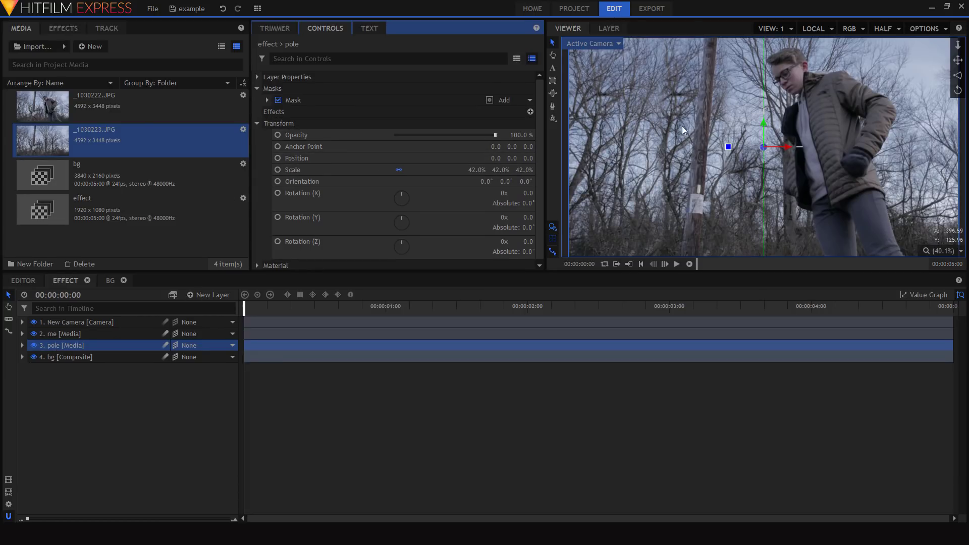
left_click_drag(513, 159, 595, 158)
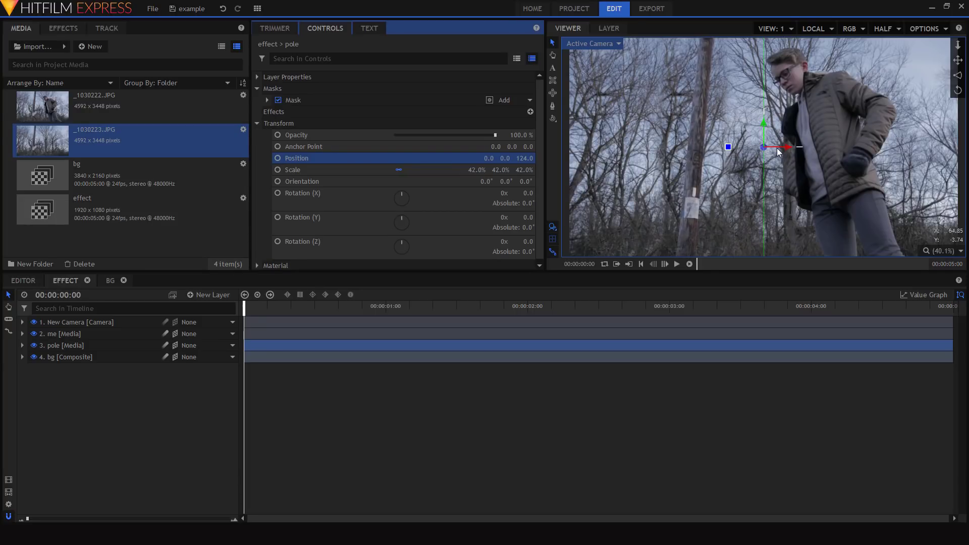
left_click(120, 332)
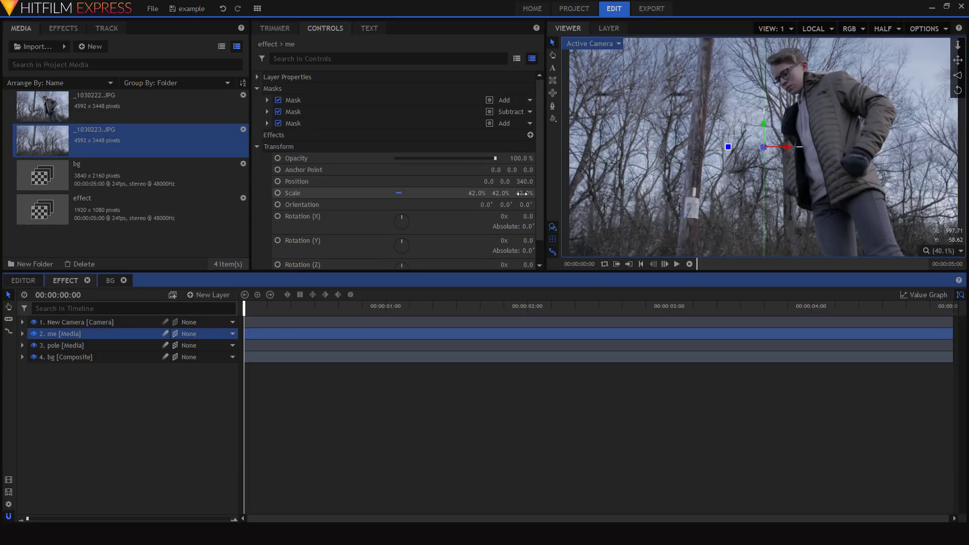
left_click_drag(523, 182, 588, 182)
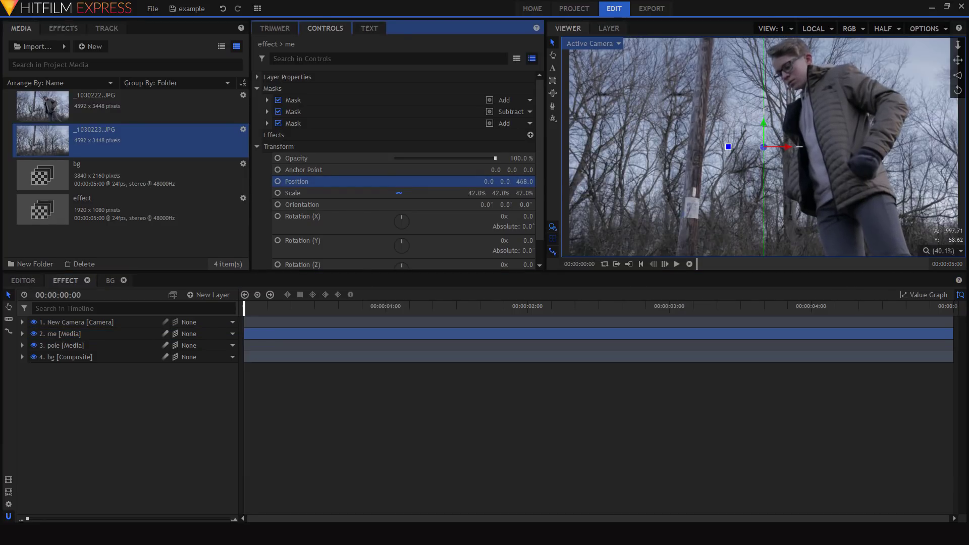
- Test the camera's Z and X positions to check the parallax between layers, and fit the viewer to the frame
left_click(105, 398)
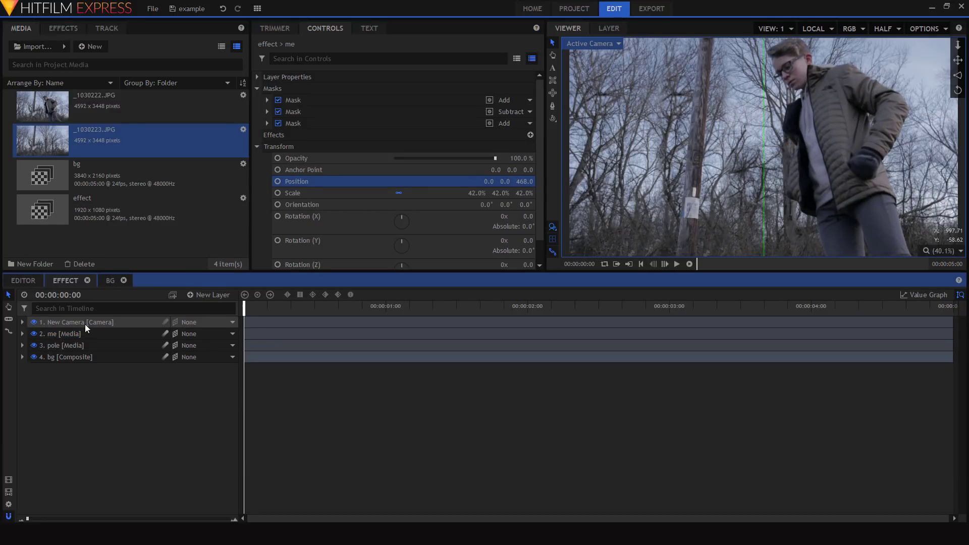
left_click(86, 326)
left_click(258, 100)
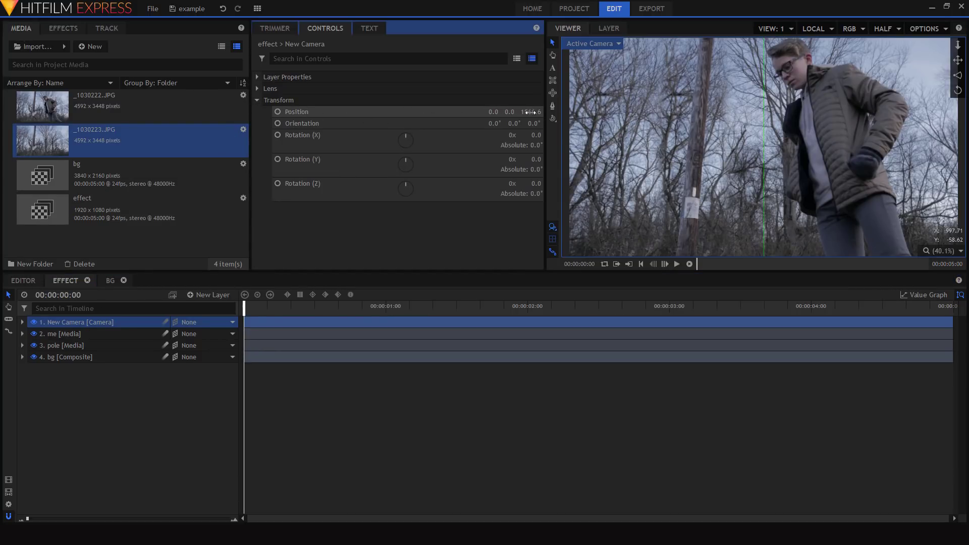
left_click_drag(530, 112, 605, 112)
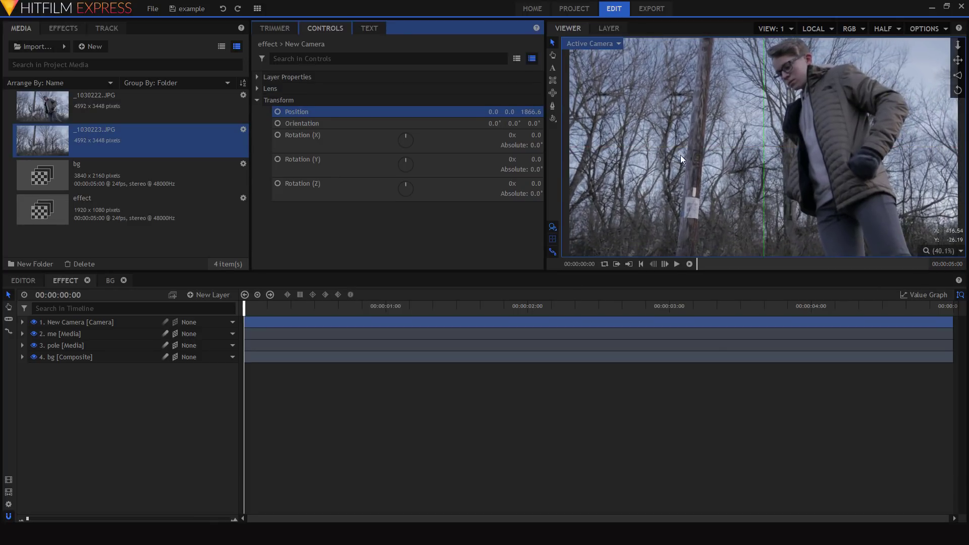
mouse_move(493, 111)
left_mouse_down()
mouse_move(522, 111)
mouse_move(500, 115)
left_mouse_up()
scroll(866, 139, "up", 10)
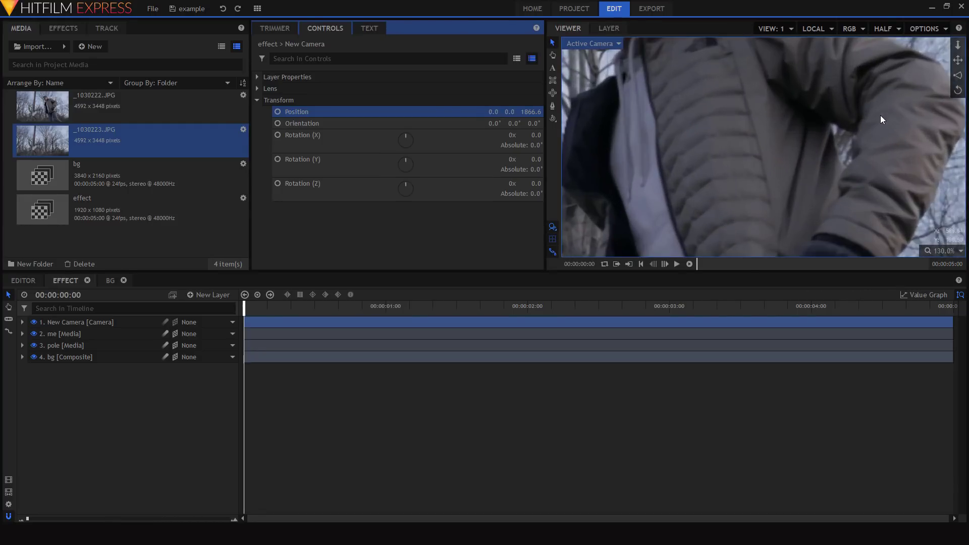
mouse_move(493, 111)
left_mouse_down()
mouse_move(559, 112)
mouse_move(439, 111)
mouse_move(492, 112)
left_mouse_up()
left_click(949, 251)
left_click(943, 369)
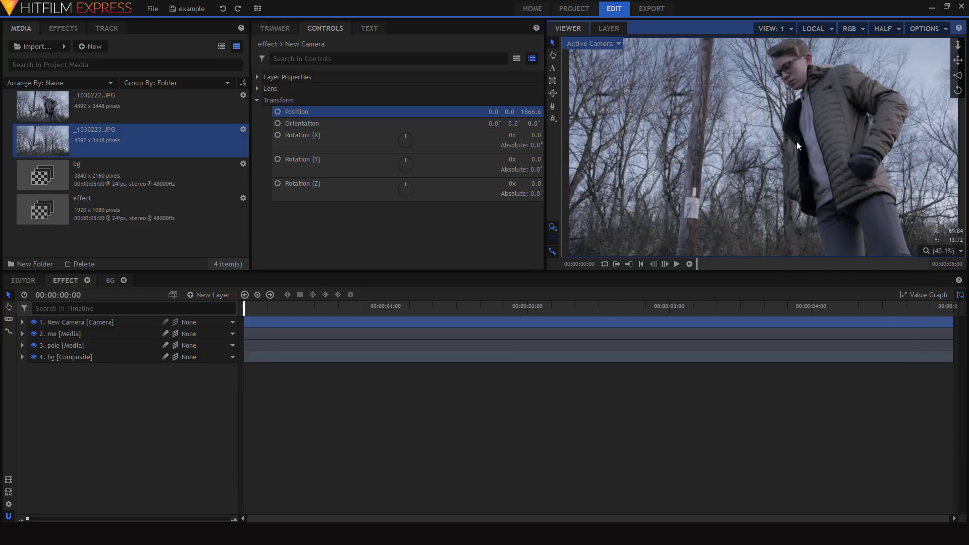
left_click(282, 365)
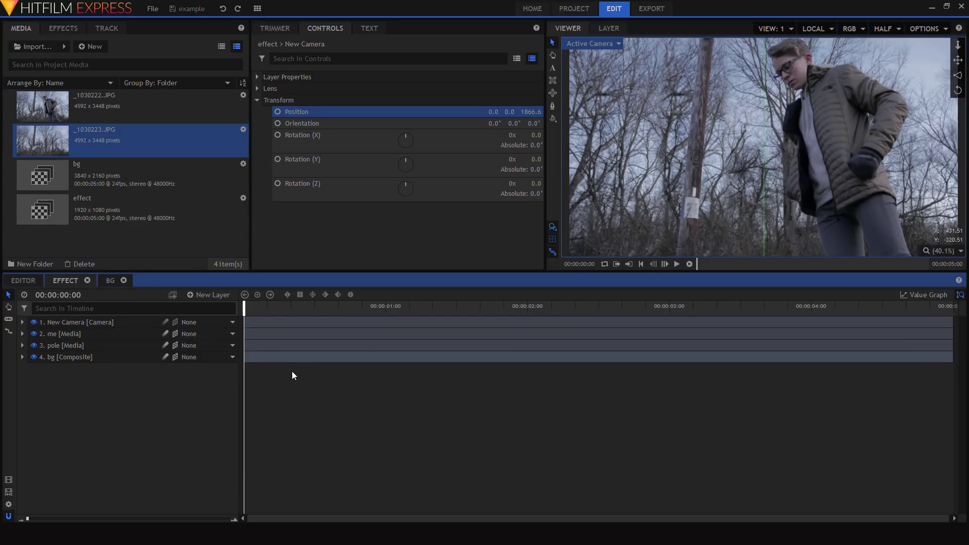
- Keyframe the camera's position at the start, set Y 93.0 and Z 1525.6 at 00:00:04:23, and preview the move
left_click(98, 323)
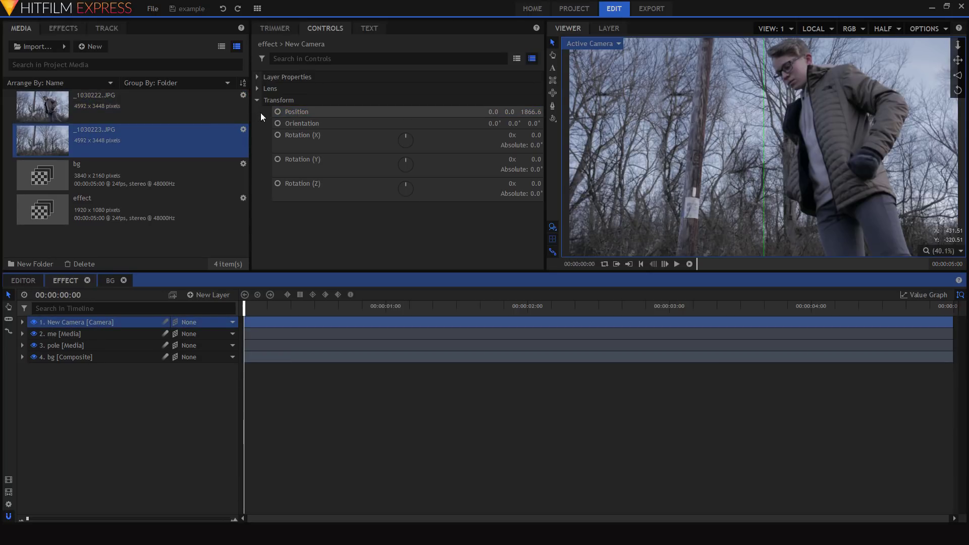
left_click(279, 112)
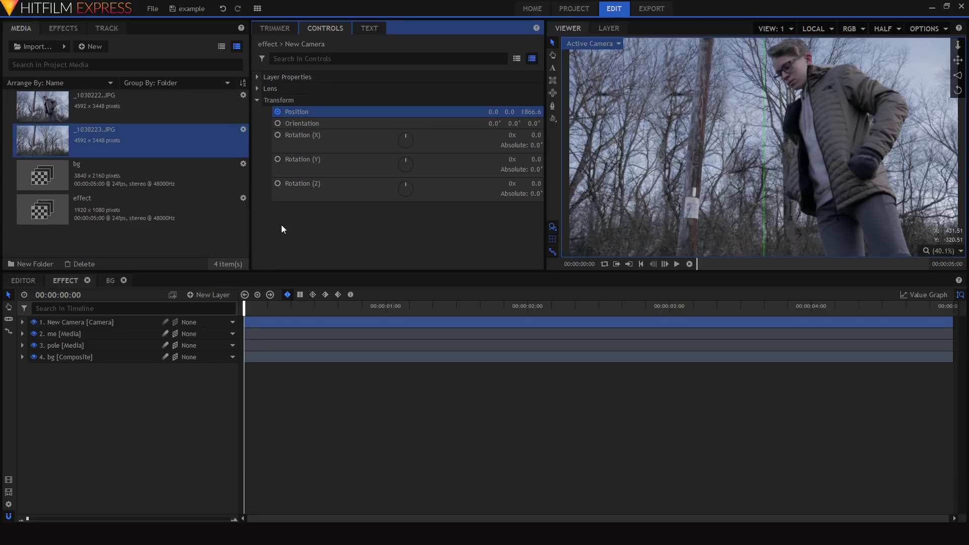
left_click_drag(243, 309, 959, 317)
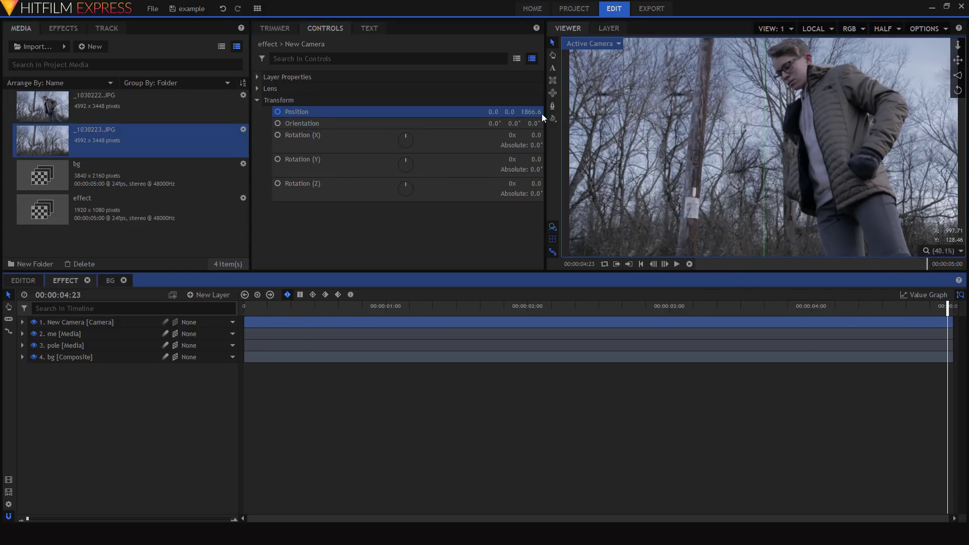
mouse_move(531, 112)
left_mouse_down()
mouse_move(560, 112)
mouse_move(513, 112)
left_mouse_up()
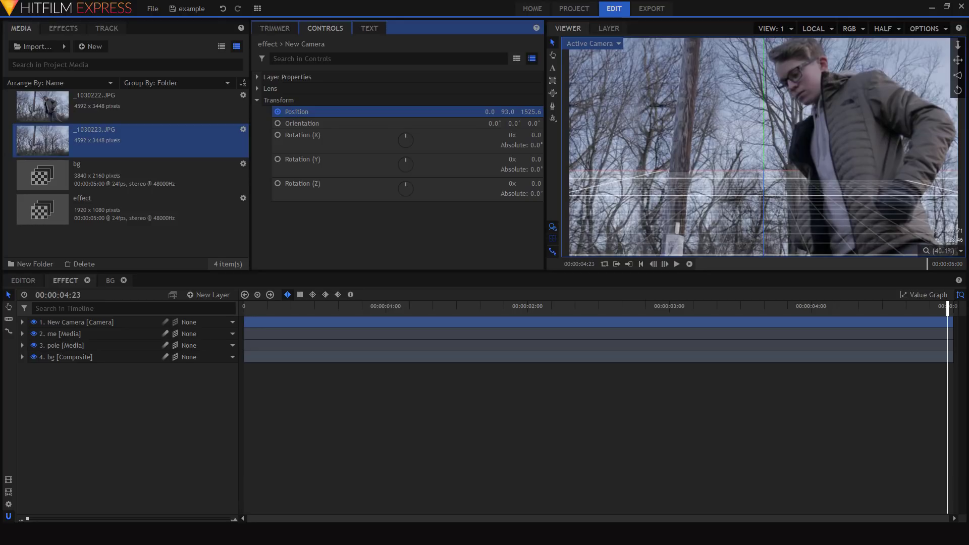
left_click_drag(422, 313, 182, 316)
key("space")
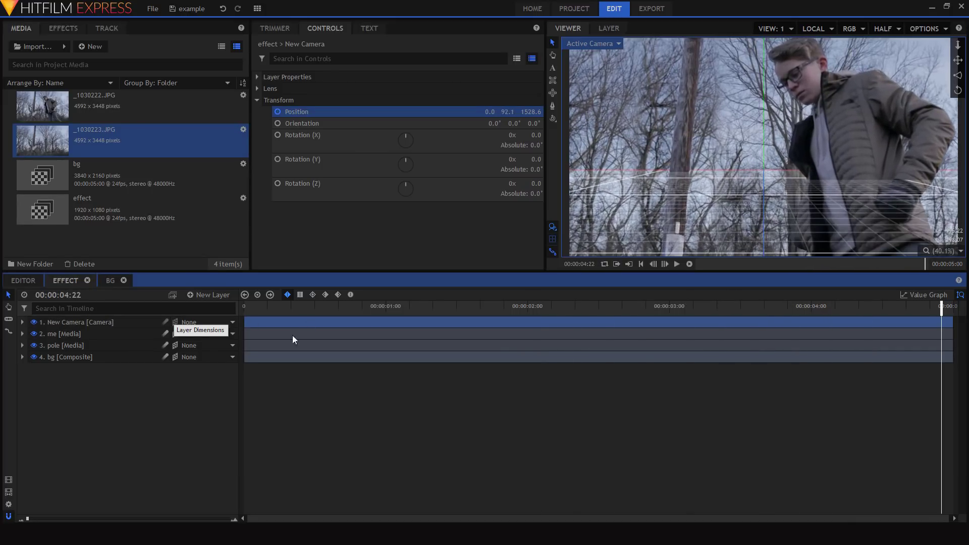
key("Home")
- Add a grade layer to the effect composite shot and apply the Shake effect to it
left_click(204, 294)
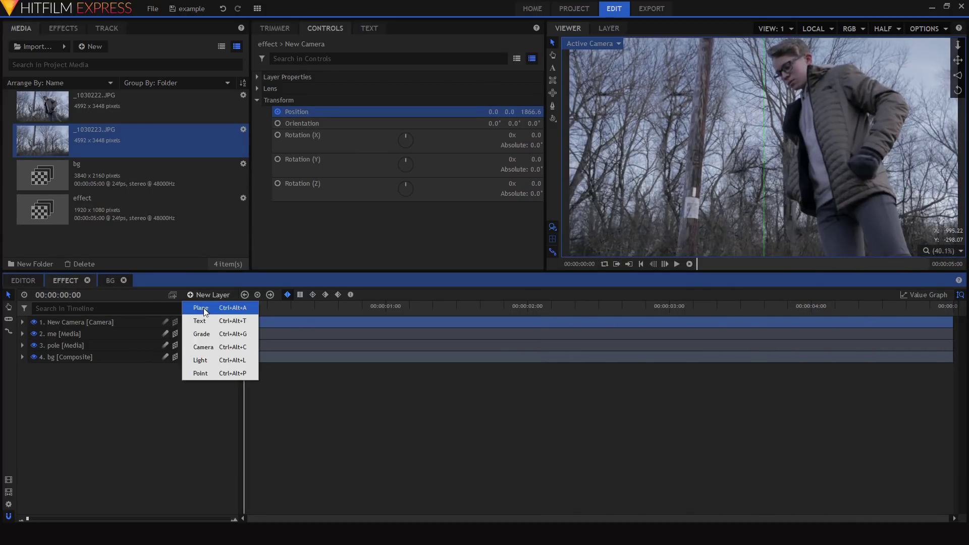
left_click(200, 323)
left_click(64, 28)
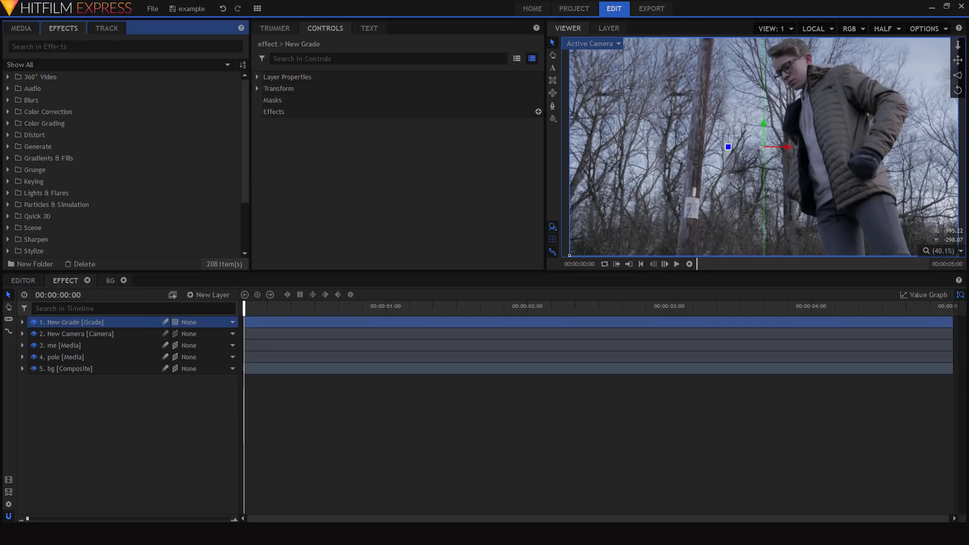
left_click(63, 49)
type("shake")
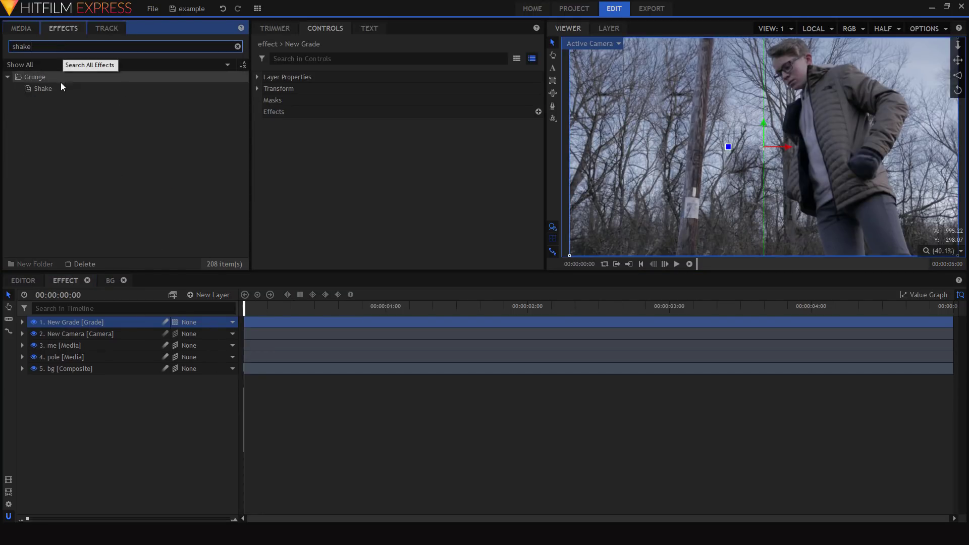
left_click_drag(61, 88, 47, 320)
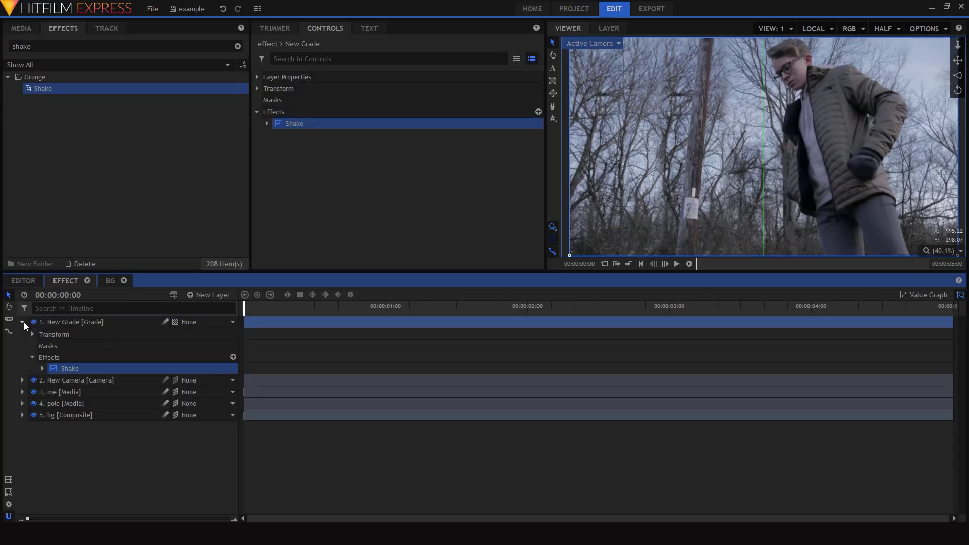
left_click(22, 322)
- Set the Shake effect's Amount to 5.0 and Speed to 0.2, and play back the shot
left_click(266, 124)
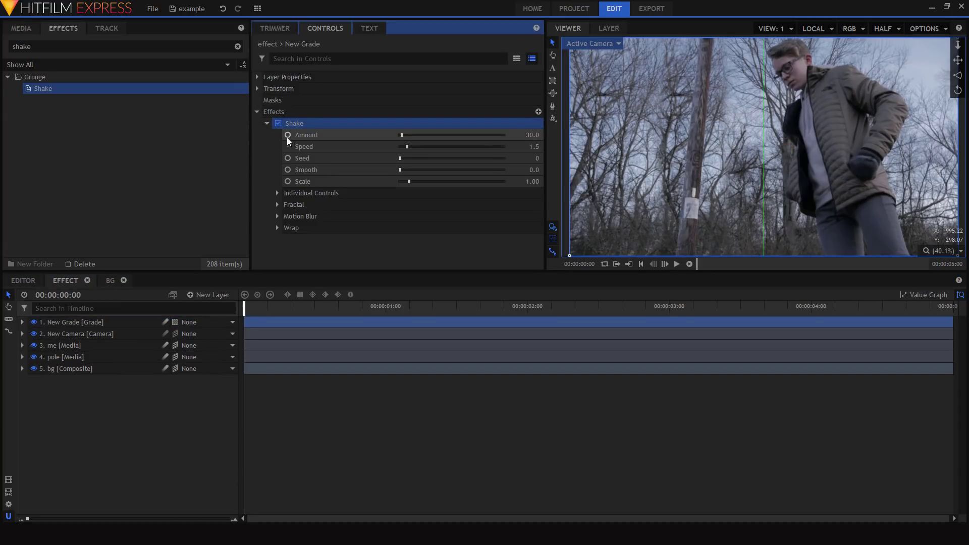
left_click(531, 135)
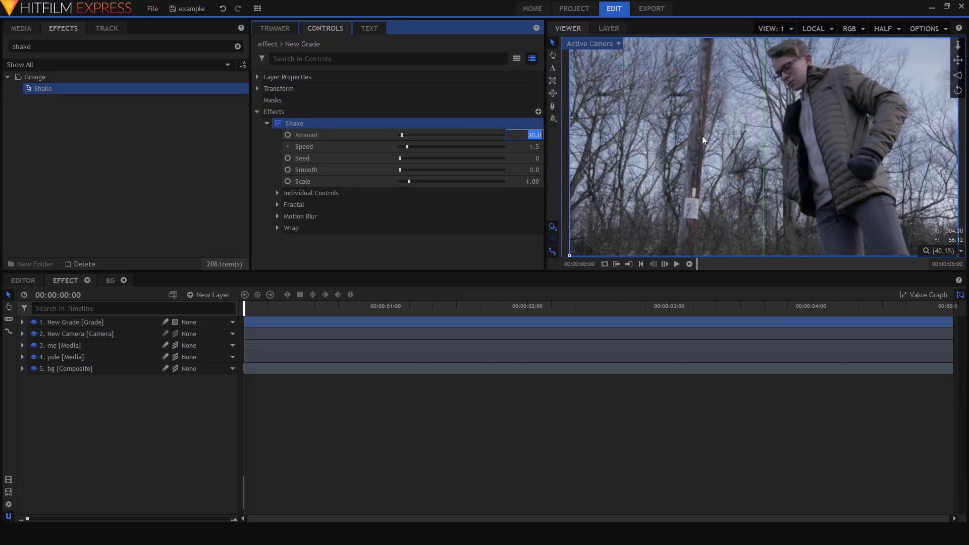
type("5")
key("Return")
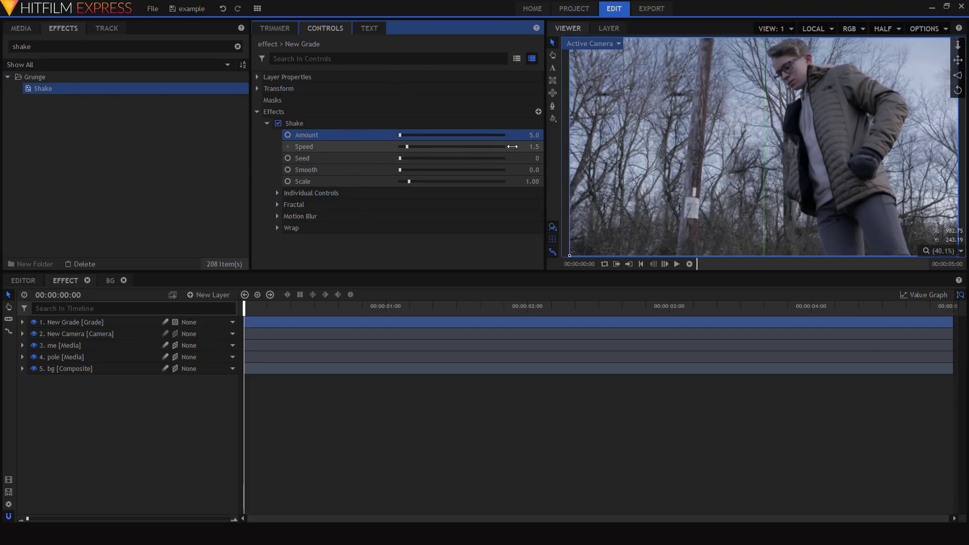
left_click(534, 146)
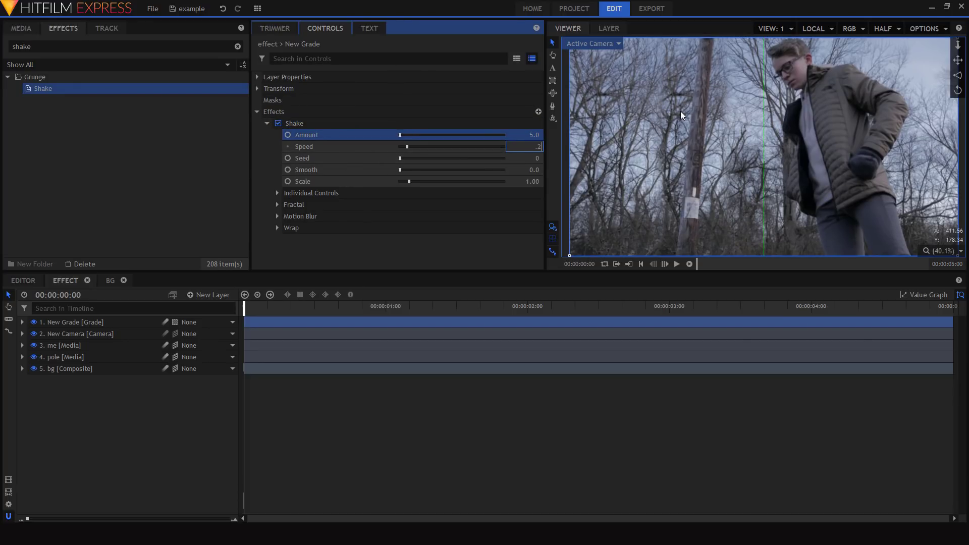
key("Return")
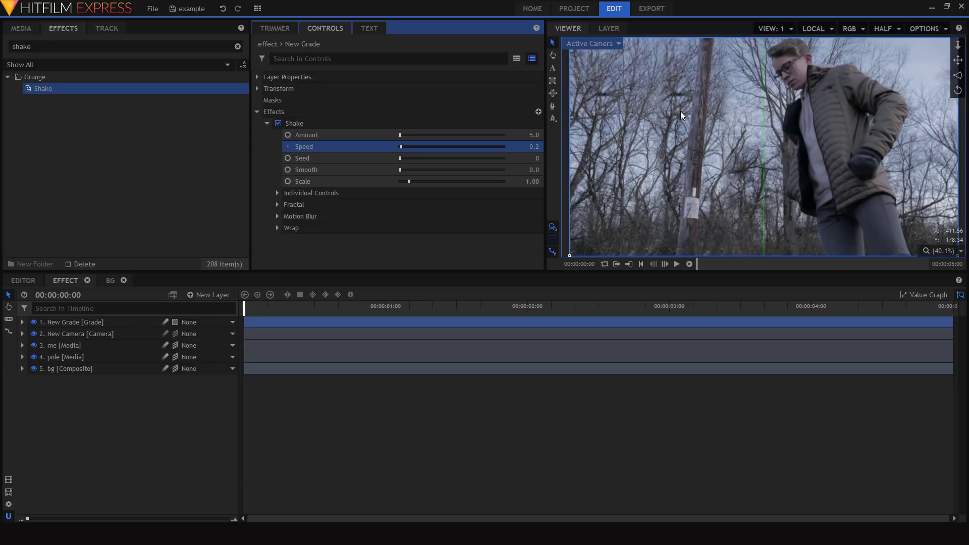
left_click(100, 369)
key("space")
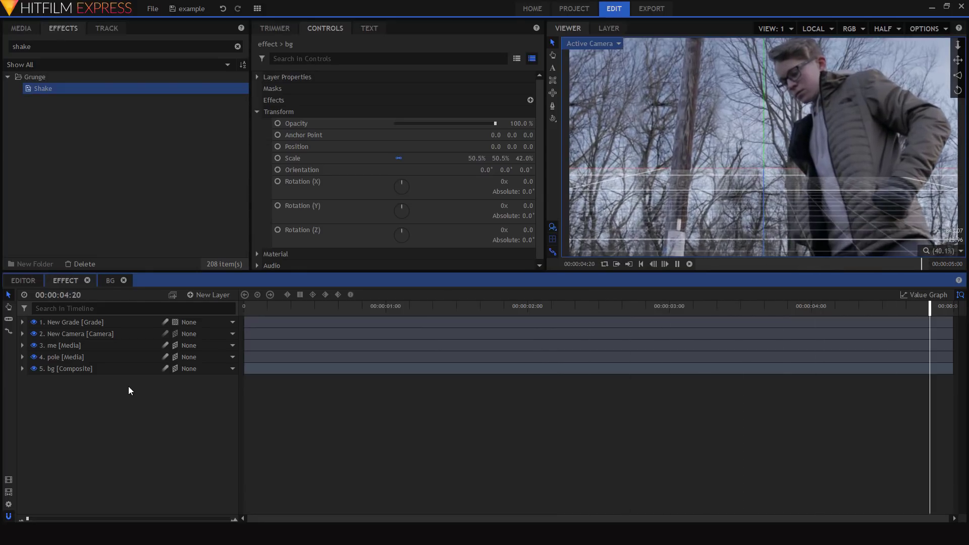
key("space")
left_click_drag(266, 310, 491, 304)
left_click_drag(606, 282, 101, 306)
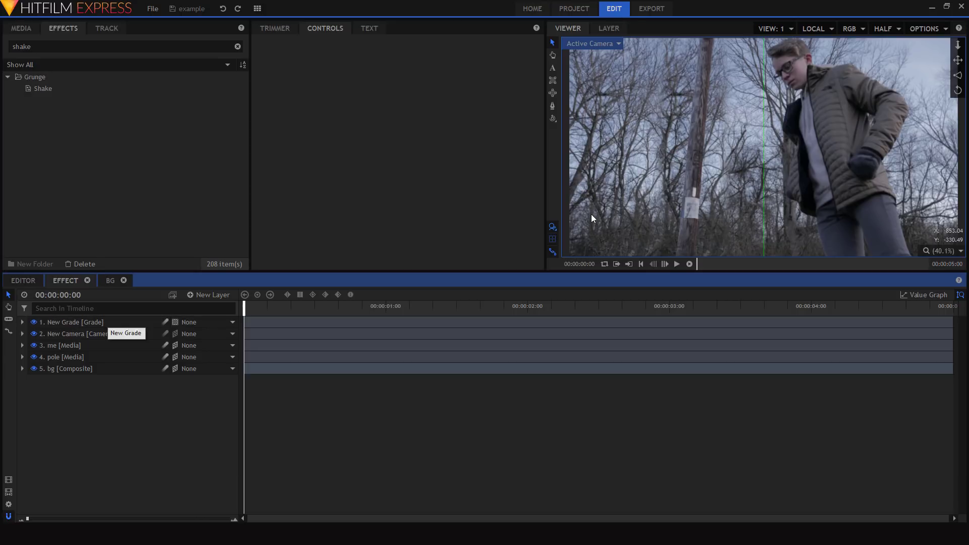
- Delete the grade layer and reset the camera layer's Transform properties to clear its position animation
left_click(94, 322)
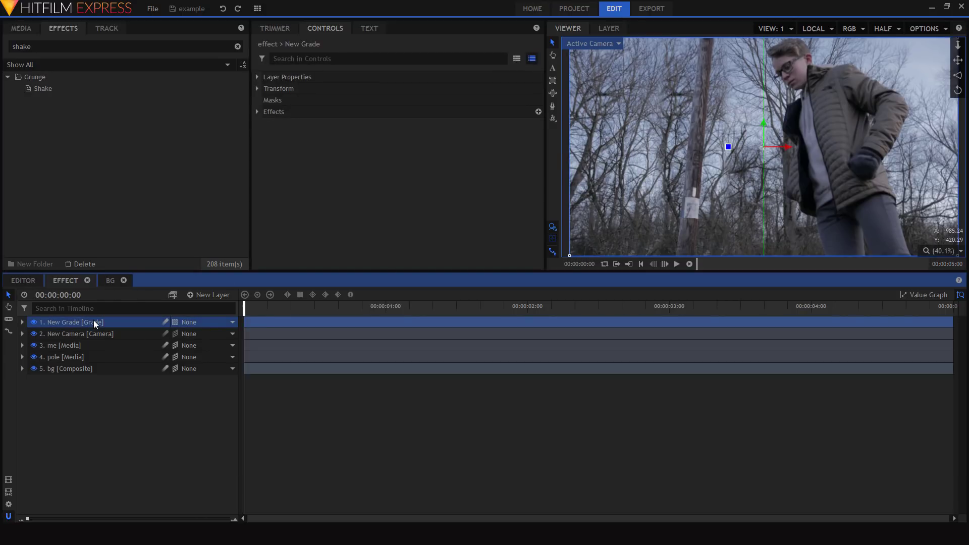
key("Delete")
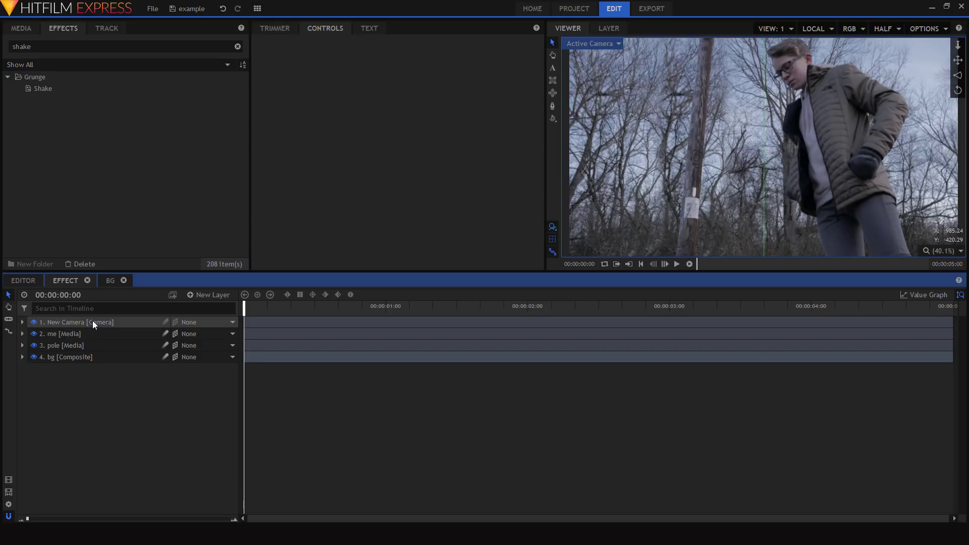
left_click(93, 323)
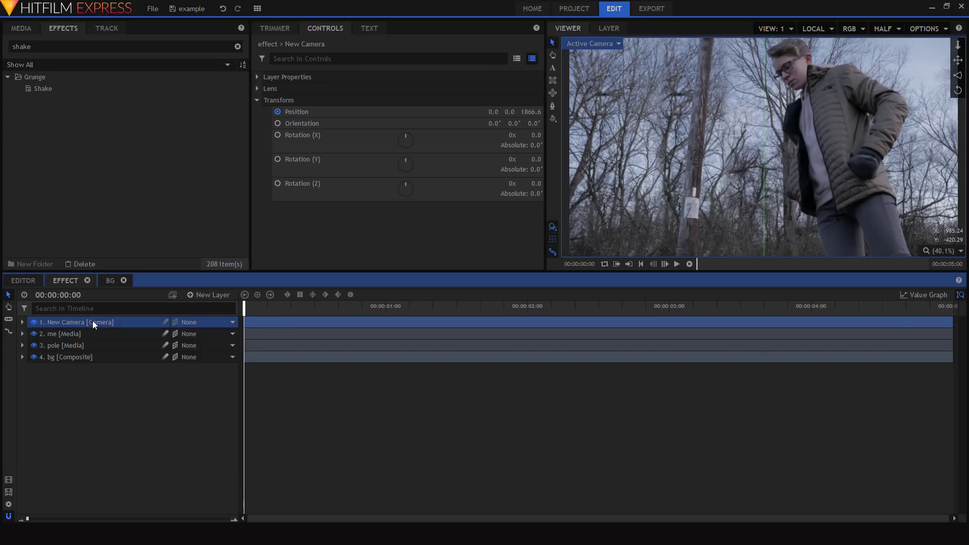
right_click(293, 100)
left_click(310, 104)
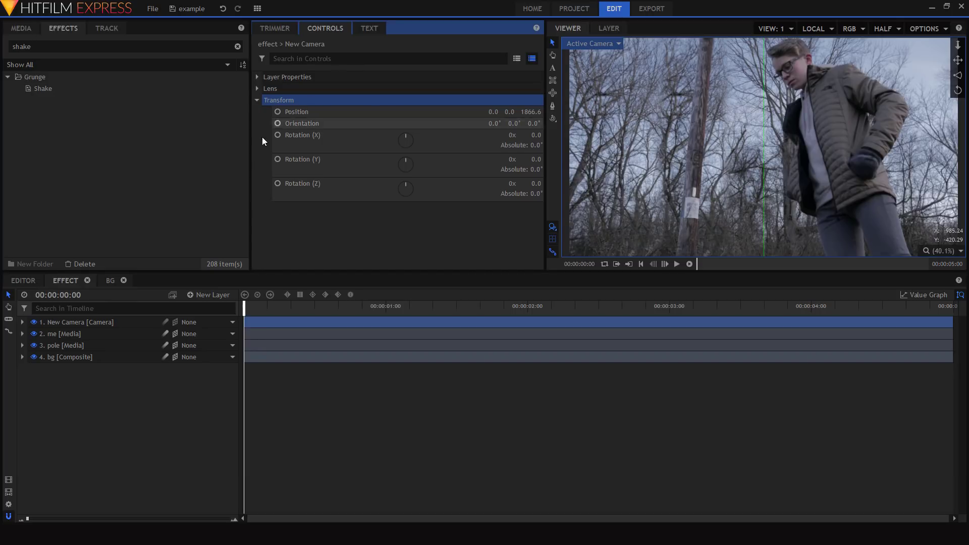
left_click(52, 217)
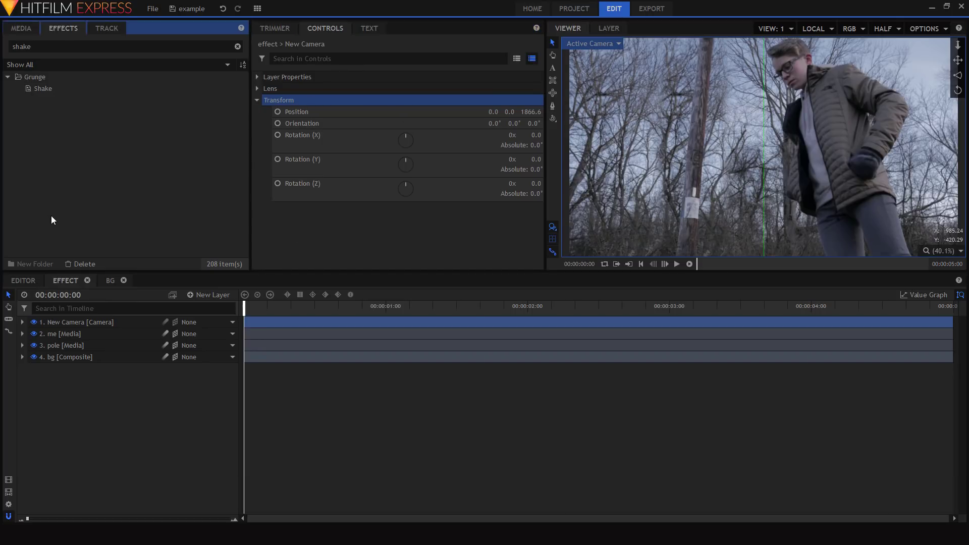
- Trim the P1030230.MP4 clip to a short section ending at 00:00:10:04
left_click(37, 32)
left_click(291, 28)
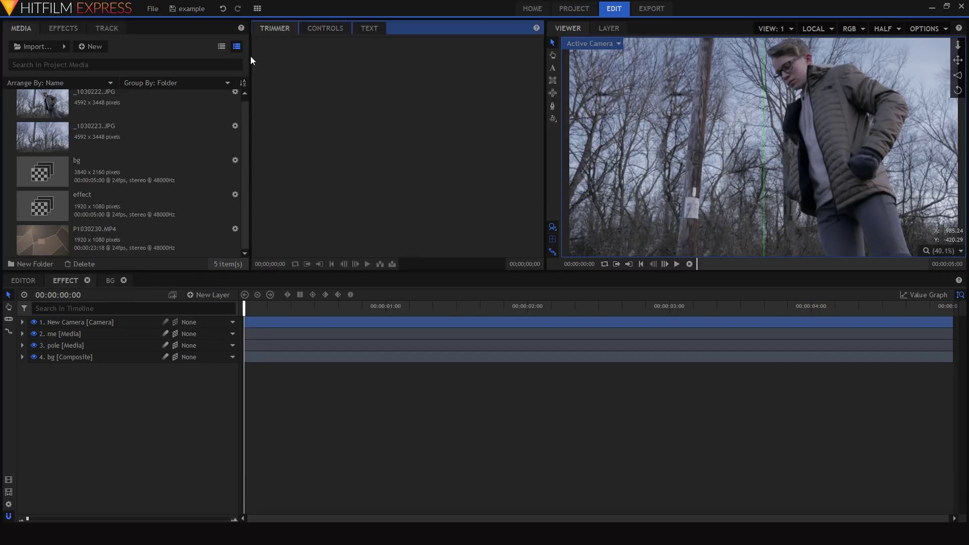
left_click(76, 236)
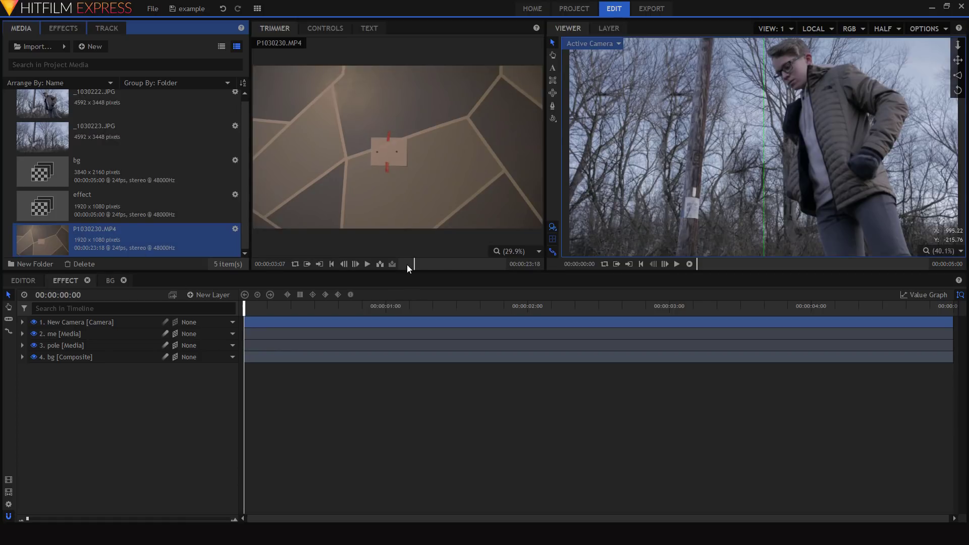
left_click_drag(406, 265, 414, 262)
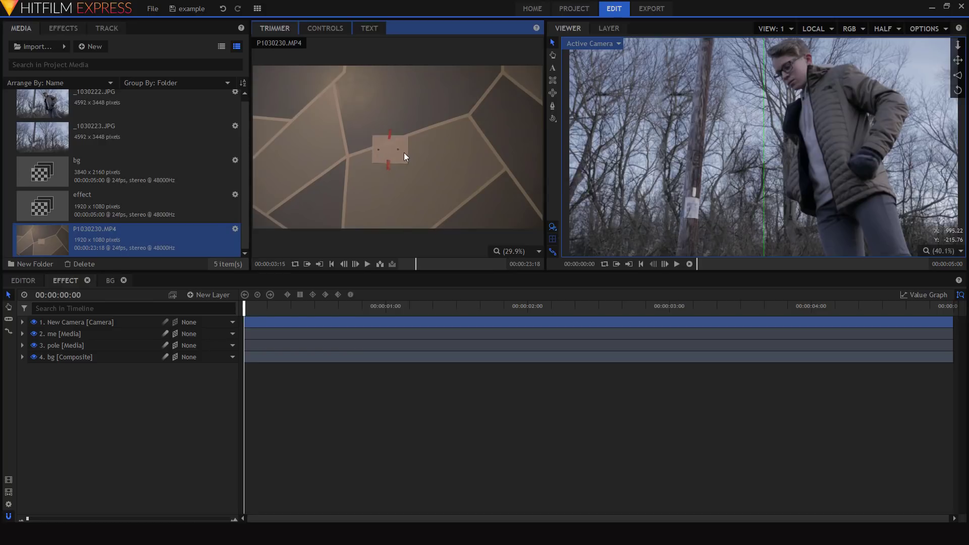
mouse_move(426, 263)
left_mouse_down()
mouse_move(463, 263)
mouse_move(414, 265)
mouse_move(443, 266)
left_mouse_up()
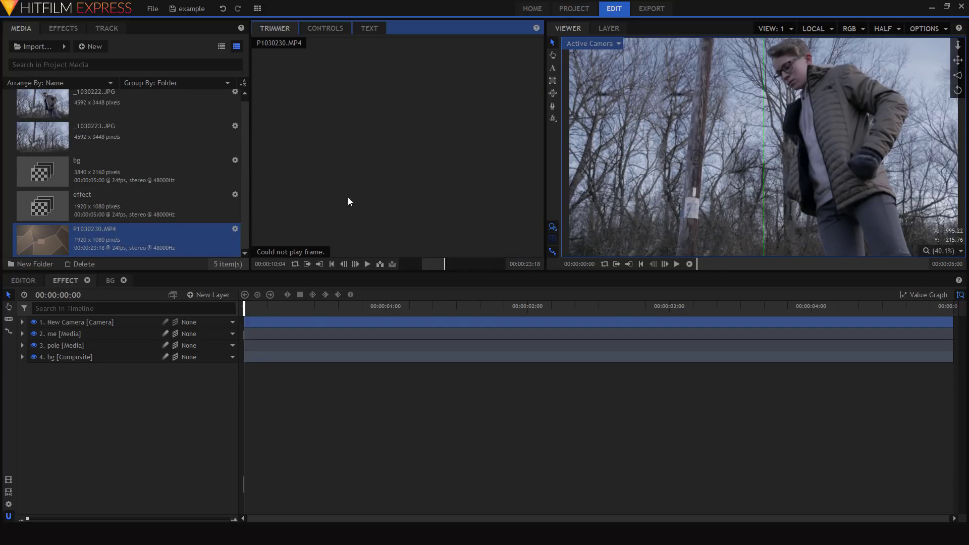
- Place the trimmed P1030230.MP4 clip above the camera layer in the effect shot and rename it track
left_click_drag(83, 333, 169, 322)
key("F2")
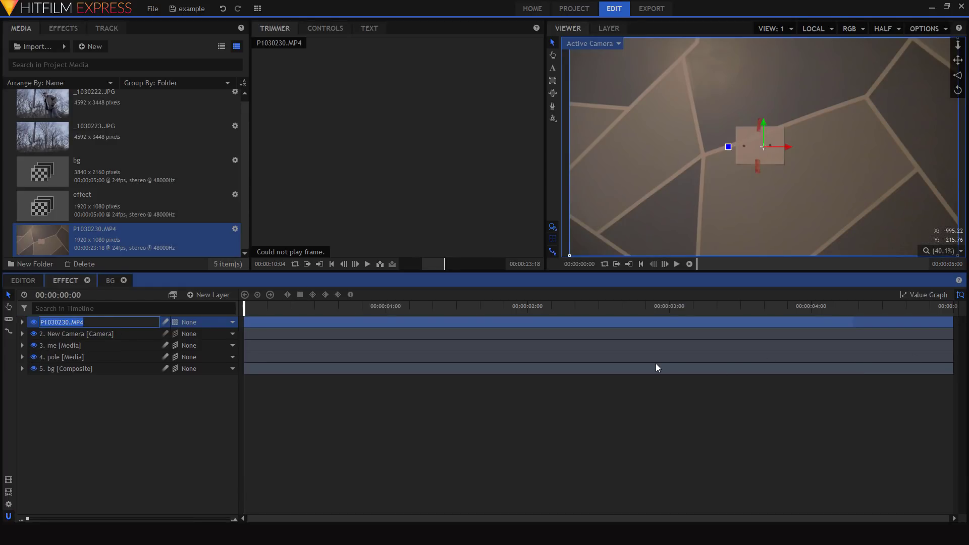
type("track")
key("Return")
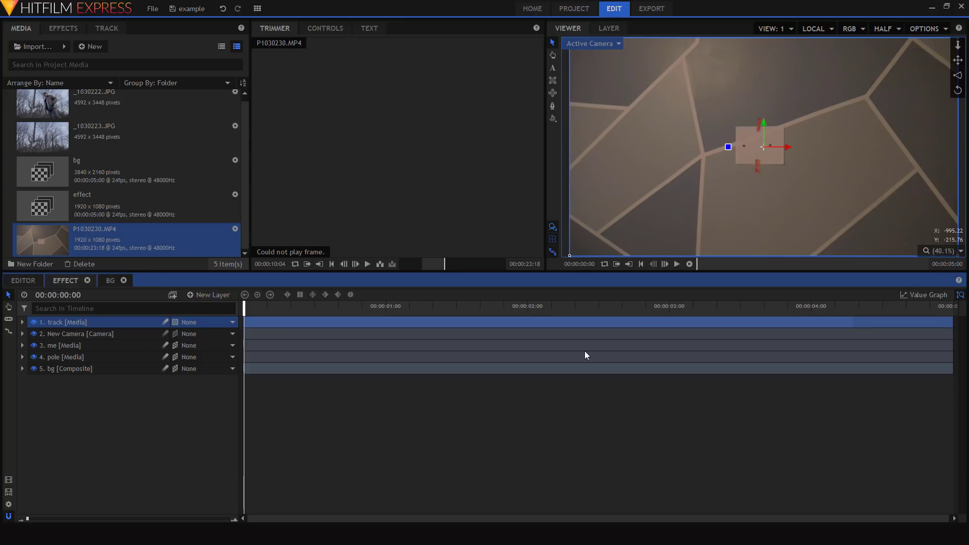
- Add a tracker to the track layer
left_click(71, 320)
left_click(271, 89)
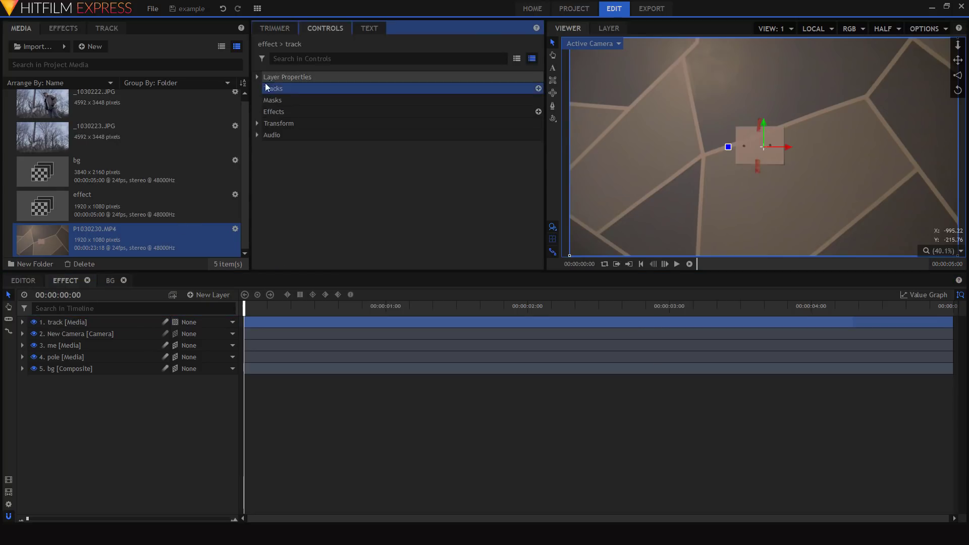
left_click(538, 88)
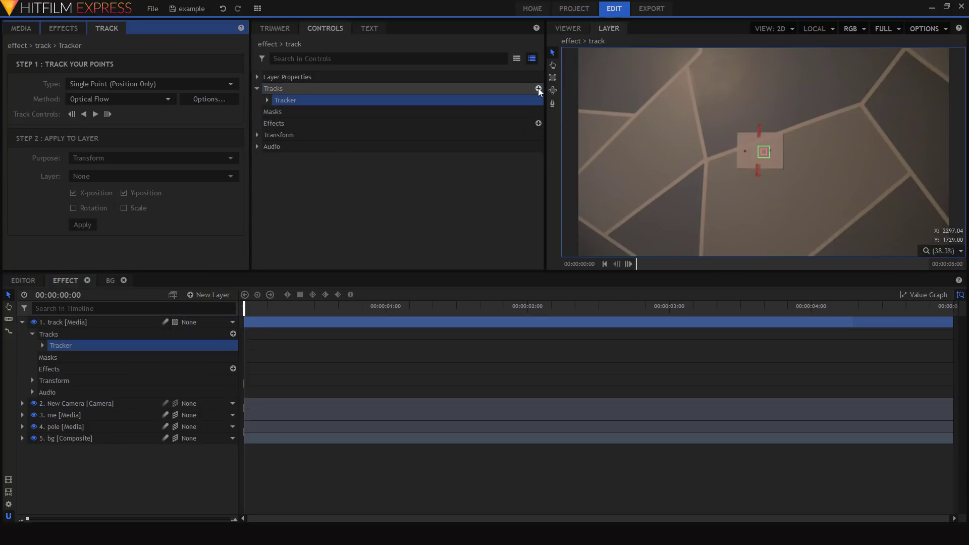
- Set the tracker type to Double Points (Position/Scale/Rotation)
scroll(87, 81, "down", 1)
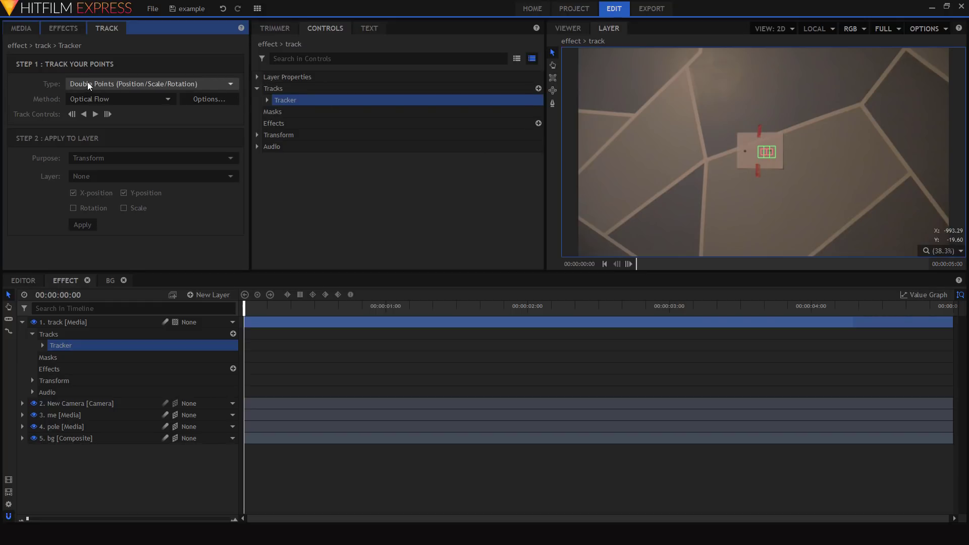
left_click(95, 83)
left_click(108, 108)
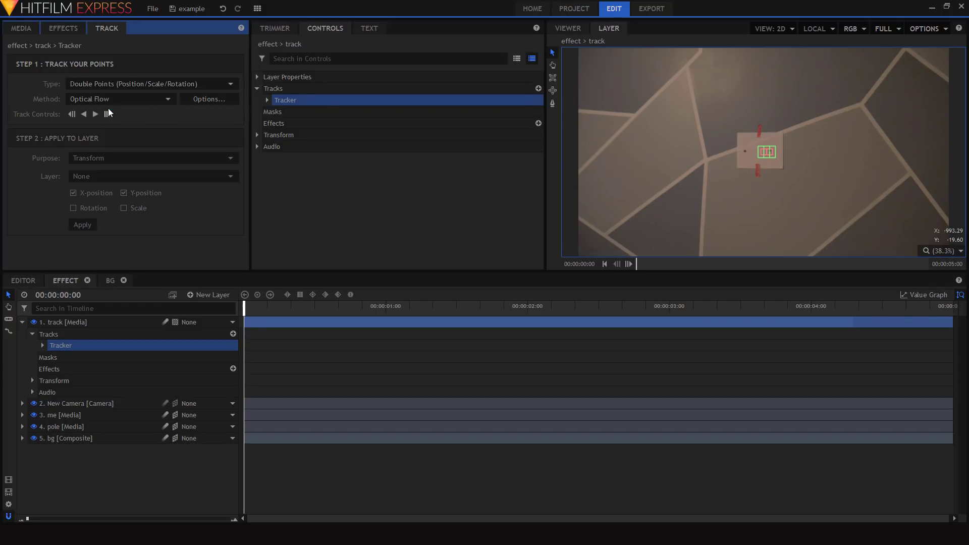
- Place the two tracking points on the black dots of the wall paper and slightly enlarge their search areas
scroll(733, 180, "up", 3)
scroll(750, 165, "up", 3)
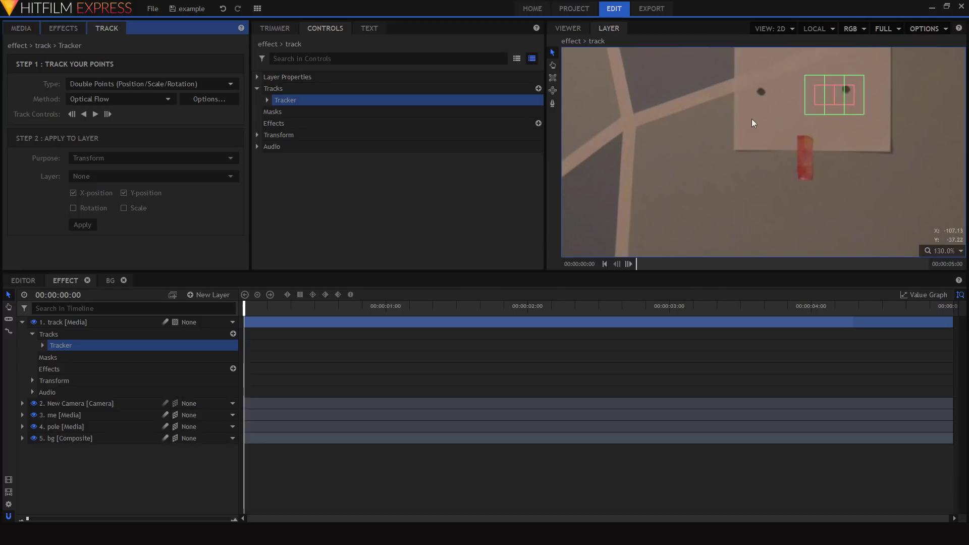
left_click(786, 152)
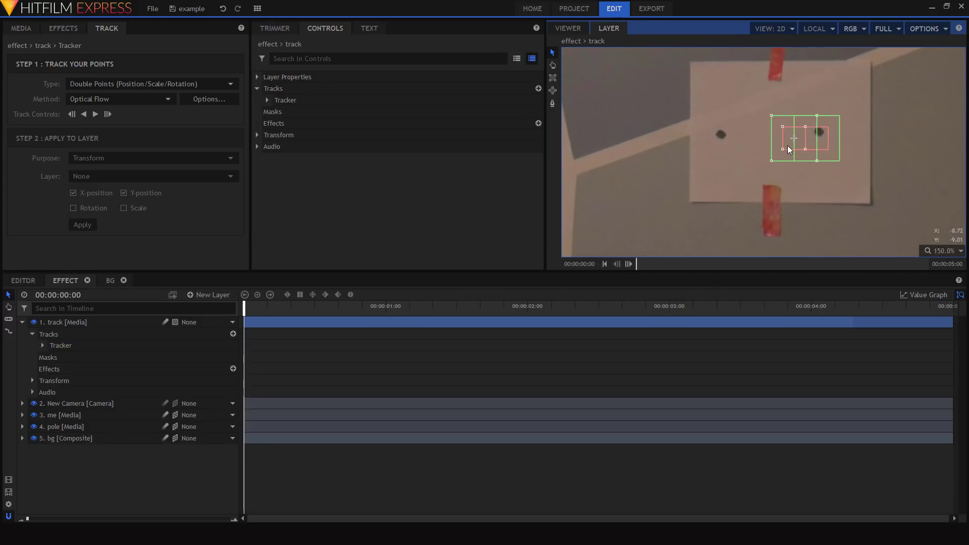
left_click_drag(788, 146, 714, 142)
left_click_drag(815, 152, 816, 141)
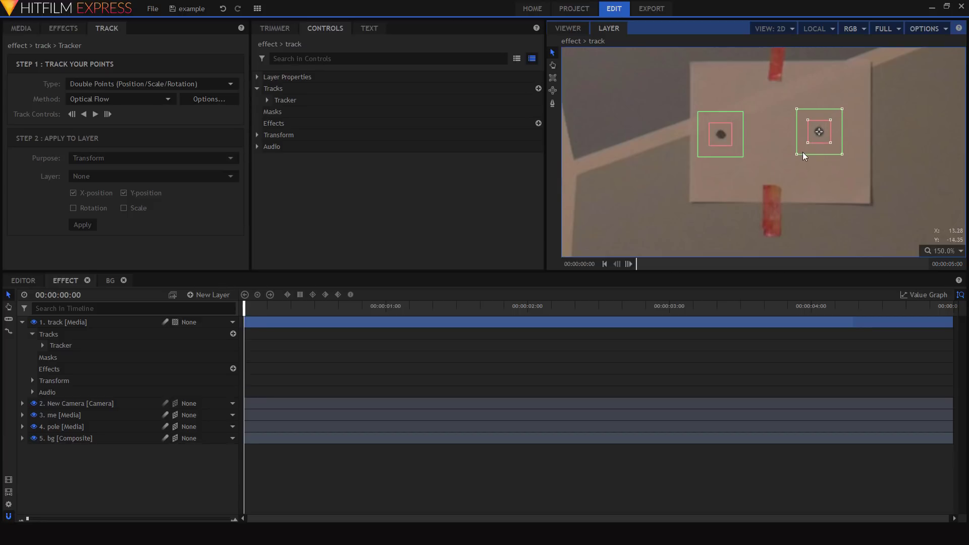
left_click_drag(796, 156, 795, 157)
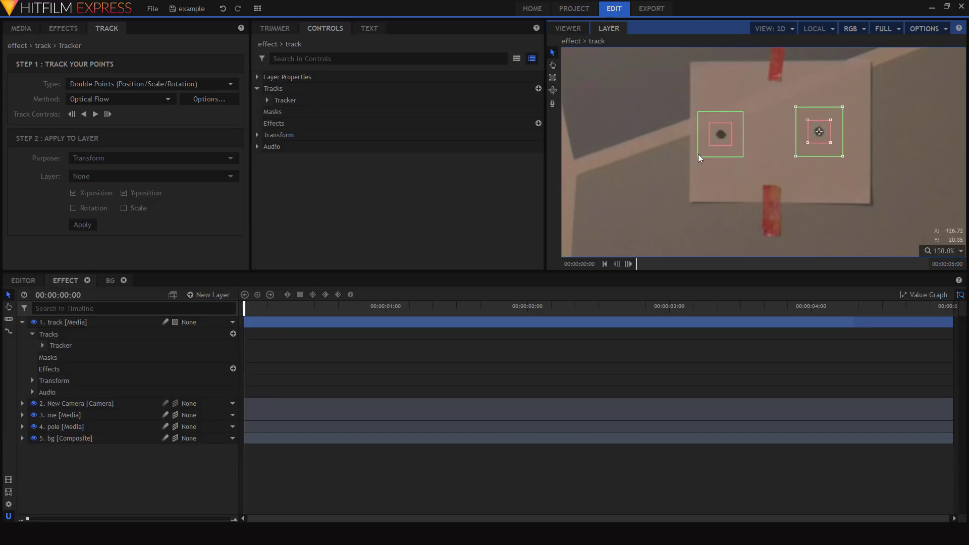
left_click_drag(698, 156, 698, 159)
scroll(738, 219, "down", 3)
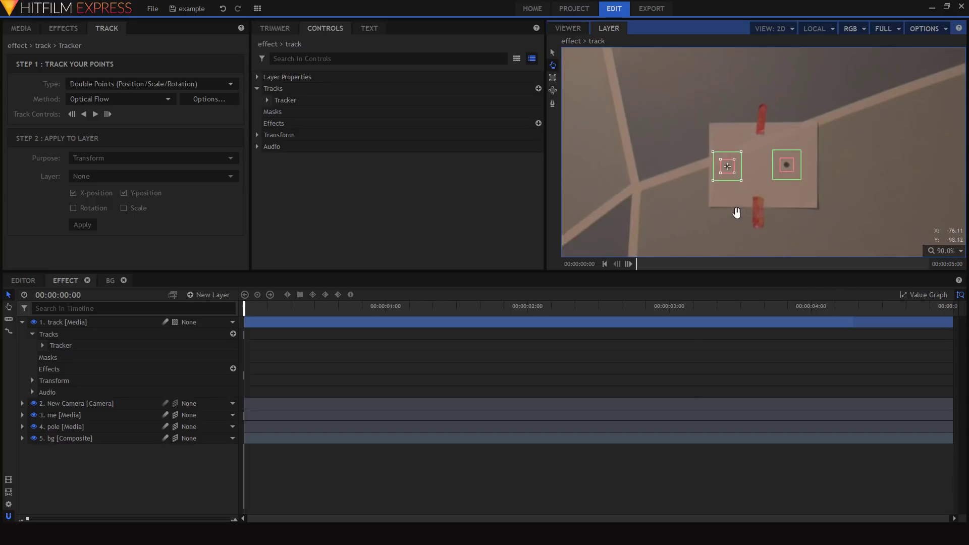
- Track both points forward through the whole clip and return the playhead to the start
left_click(108, 115)
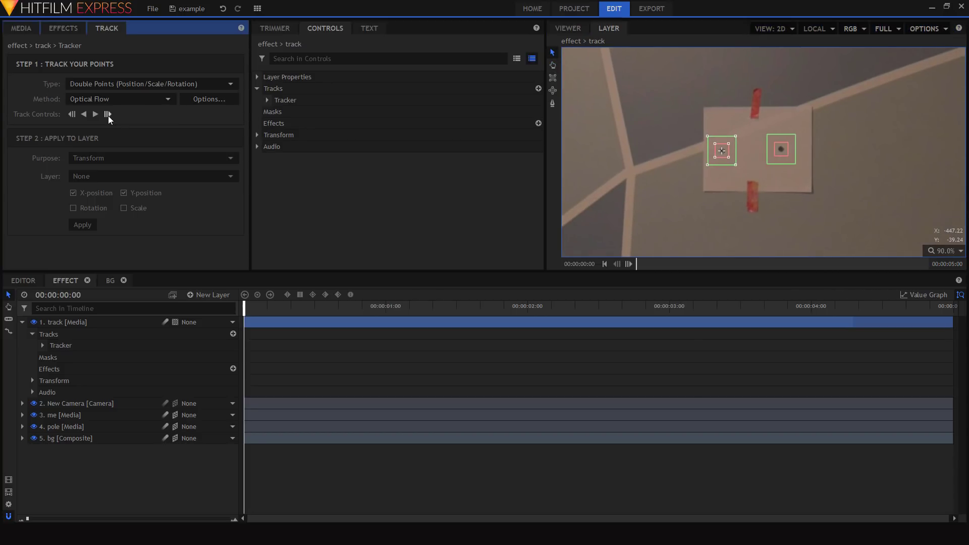
left_click(108, 115)
left_click(107, 115)
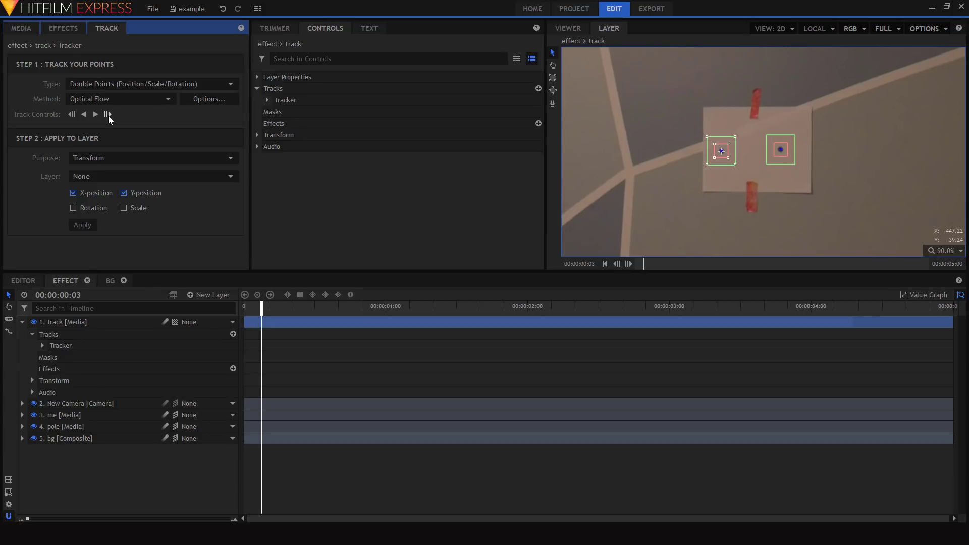
left_click(108, 115)
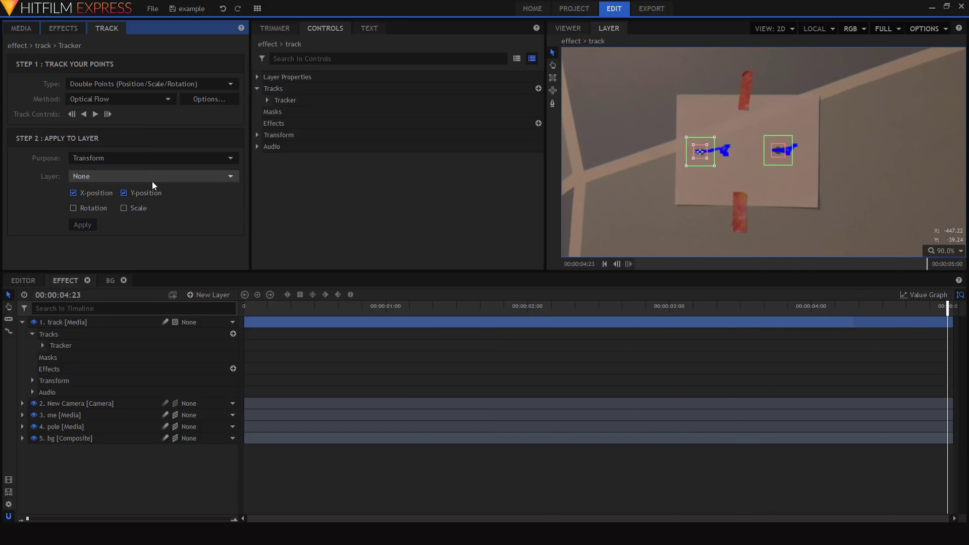
left_click(22, 322)
left_click(302, 307)
left_click_drag(364, 307, 125, 322)
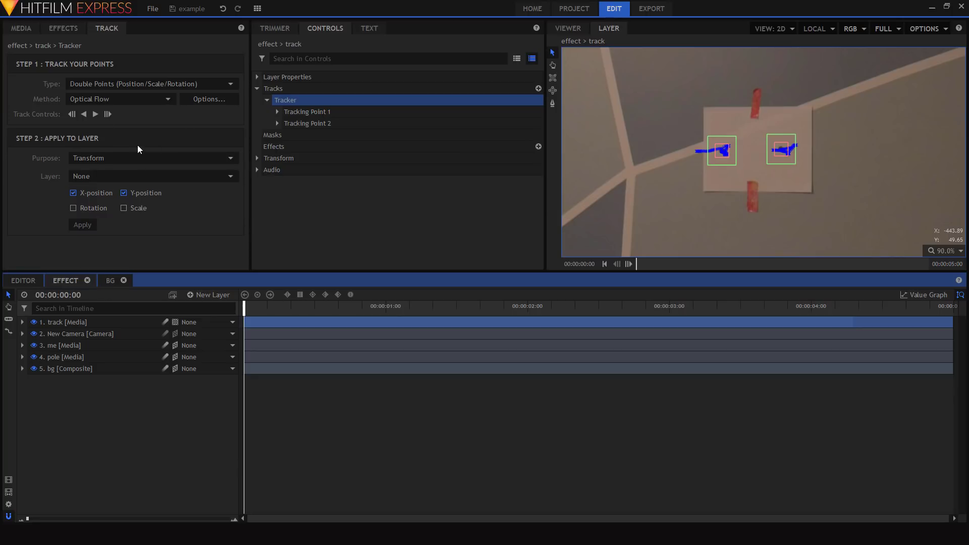
- Stabilize the track layer with the tracking data, using X-position, Y-position, Rotation and Scale
left_click(99, 159)
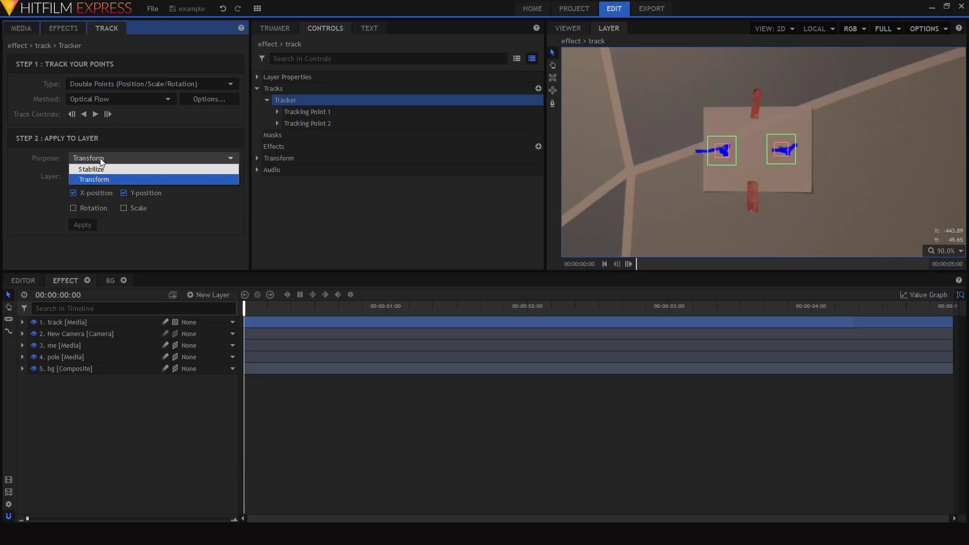
left_click(99, 169)
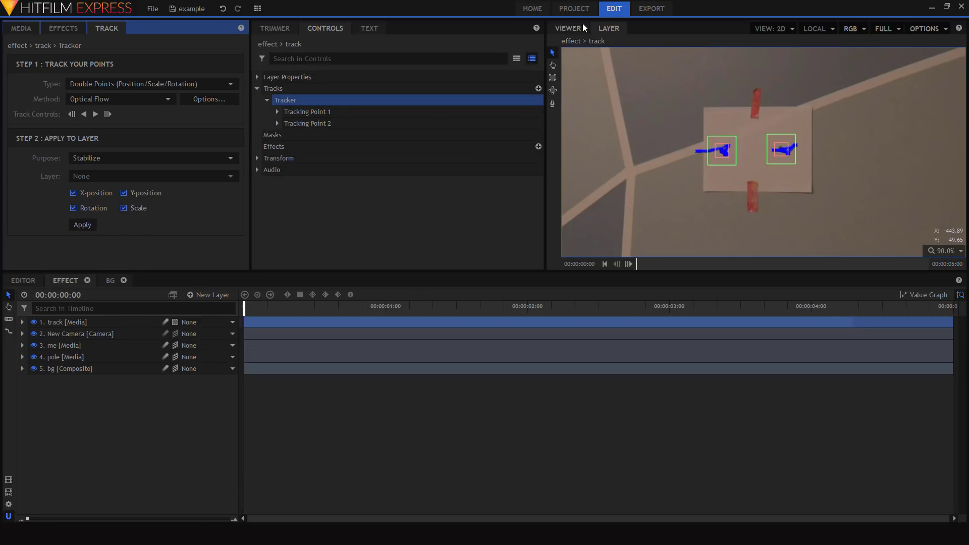
- Hide the bg, pole and me layers and play the stabilized track footage on its own
left_click(567, 28)
left_click(60, 386)
left_click(62, 368)
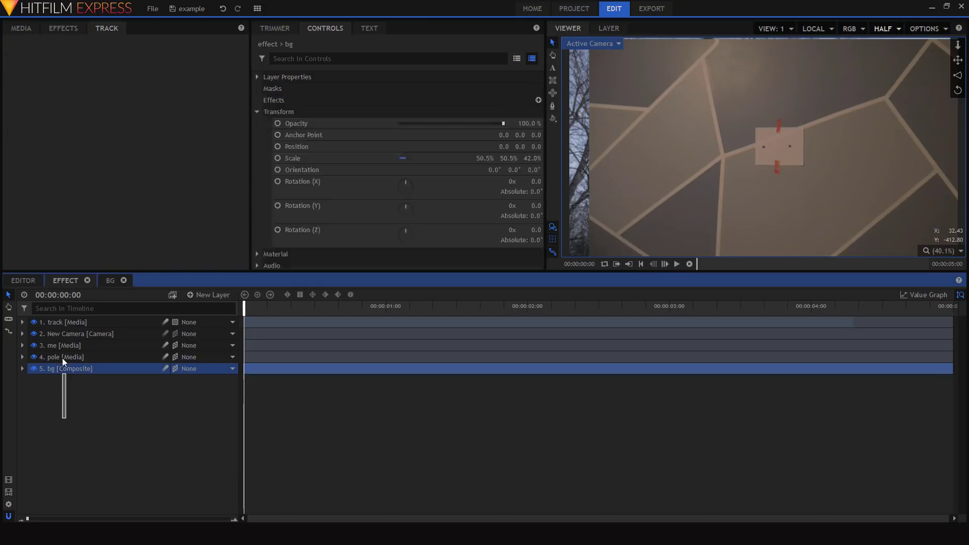
left_click(26, 347, "shift")
left_click(35, 346)
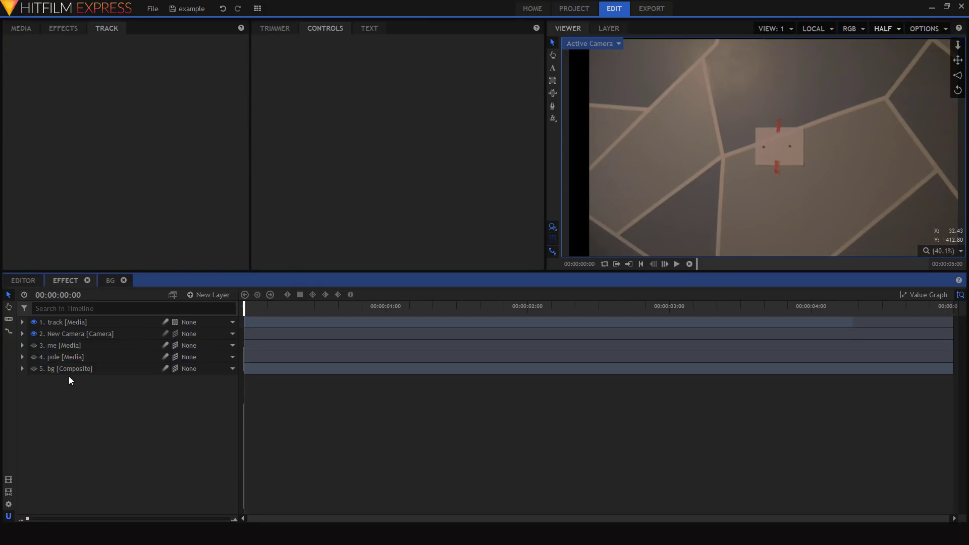
left_click(79, 325)
key("space")
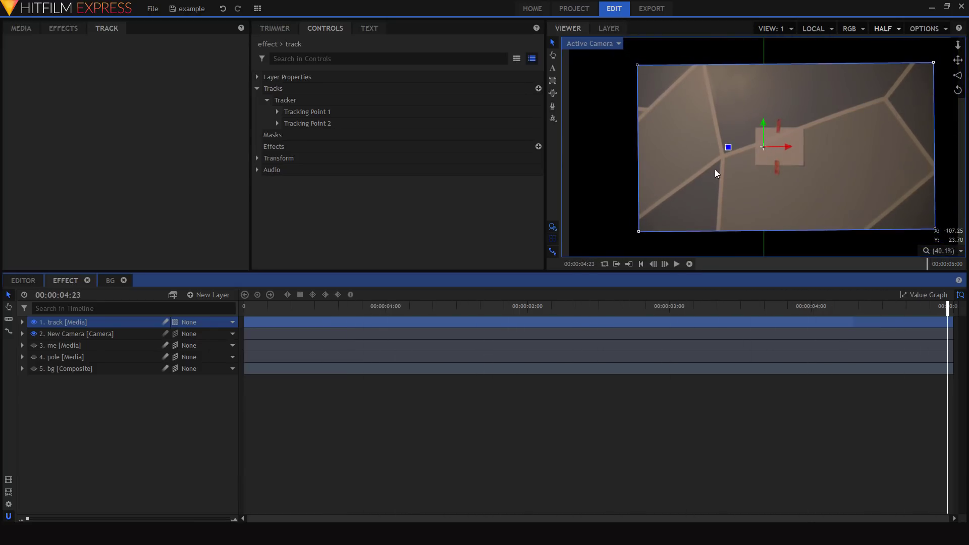
- Return to the first frame, show the me, pole and bg layers again, and hide the track layer
left_click(267, 307)
key("Home")
left_click_drag(56, 401, 46, 346)
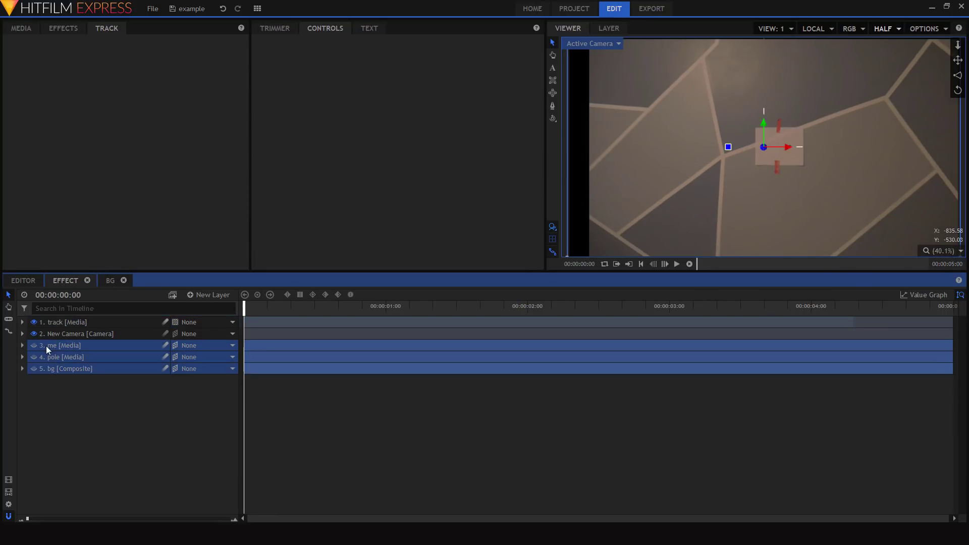
left_click(55, 392)
left_click(69, 323)
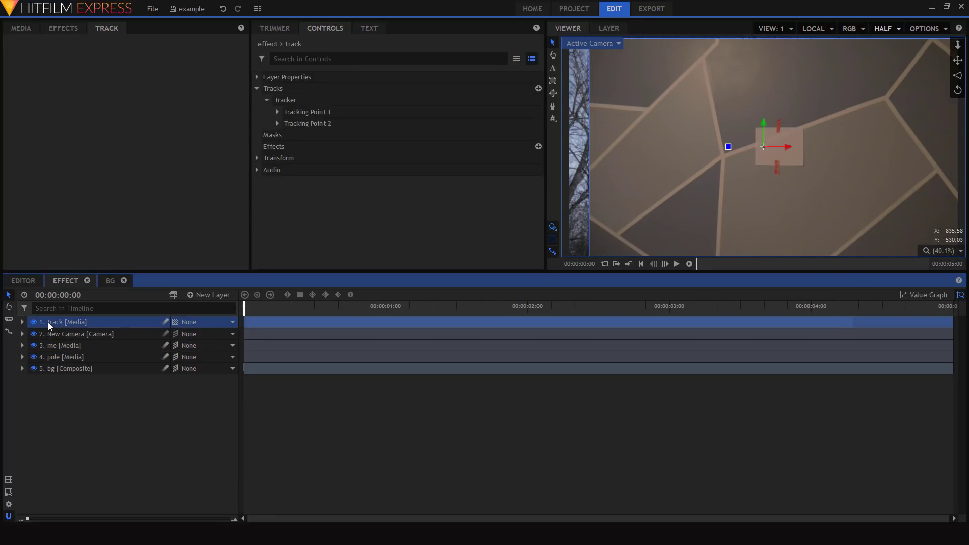
left_click(33, 322)
- Parent the camera layer to the track layer
left_click(98, 336)
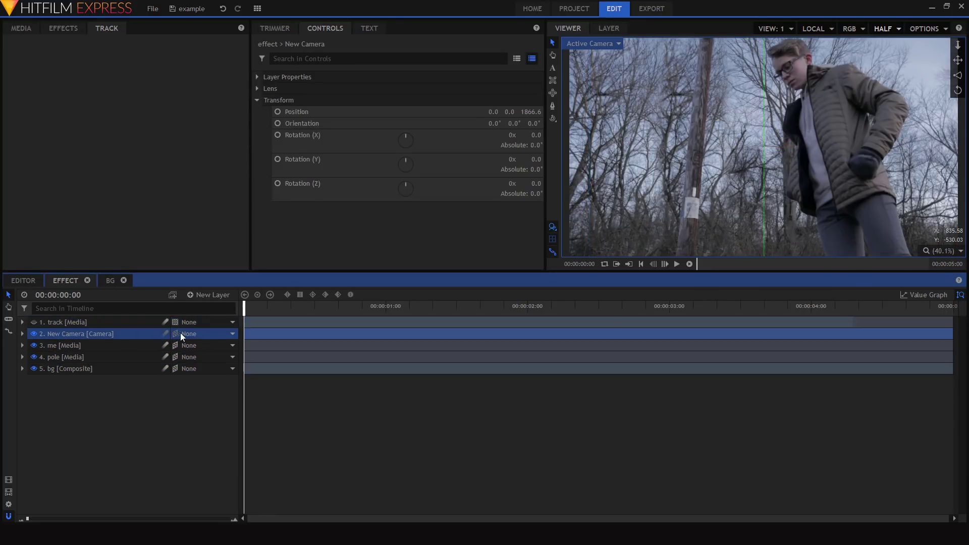
left_click(201, 333)
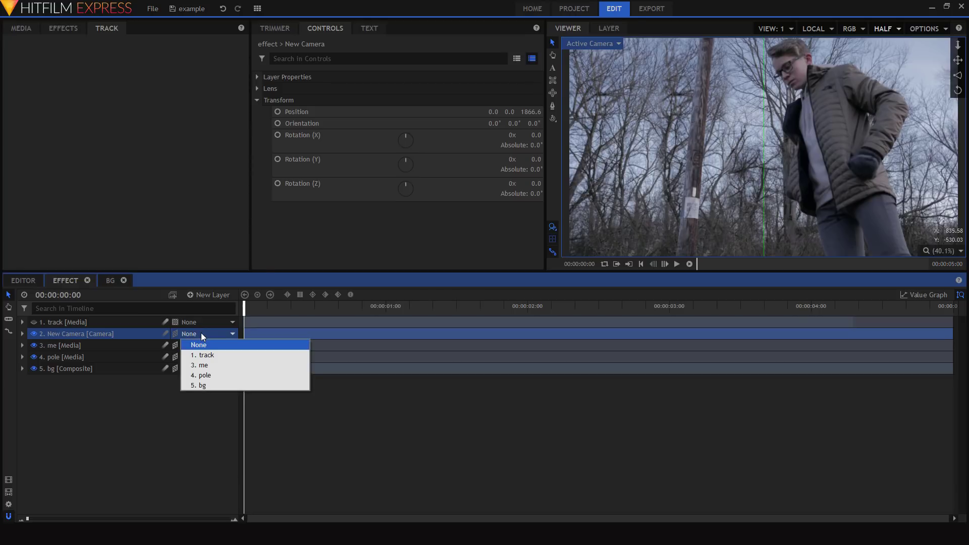
left_click(217, 355)
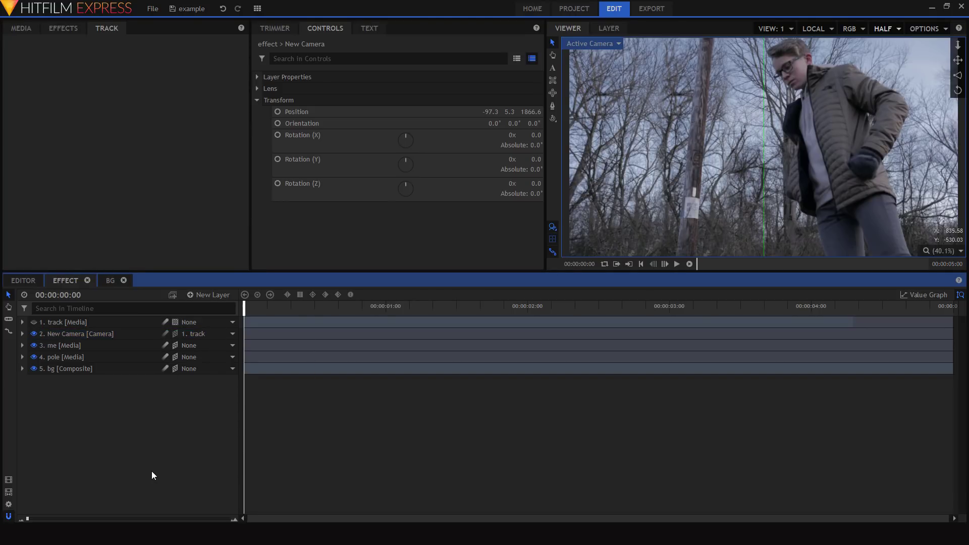
- Play and scrub through the shot to review the tracked camera movement
key("space")
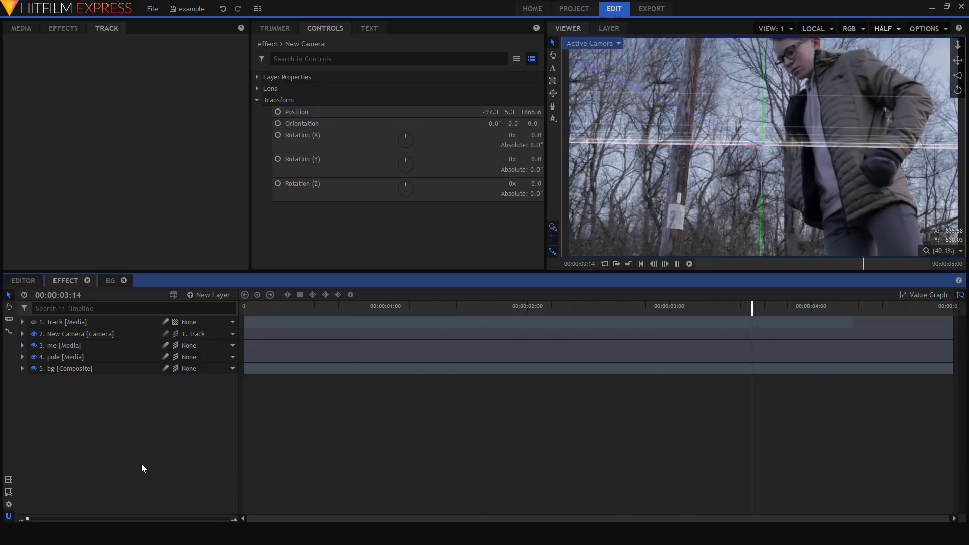
key("space")
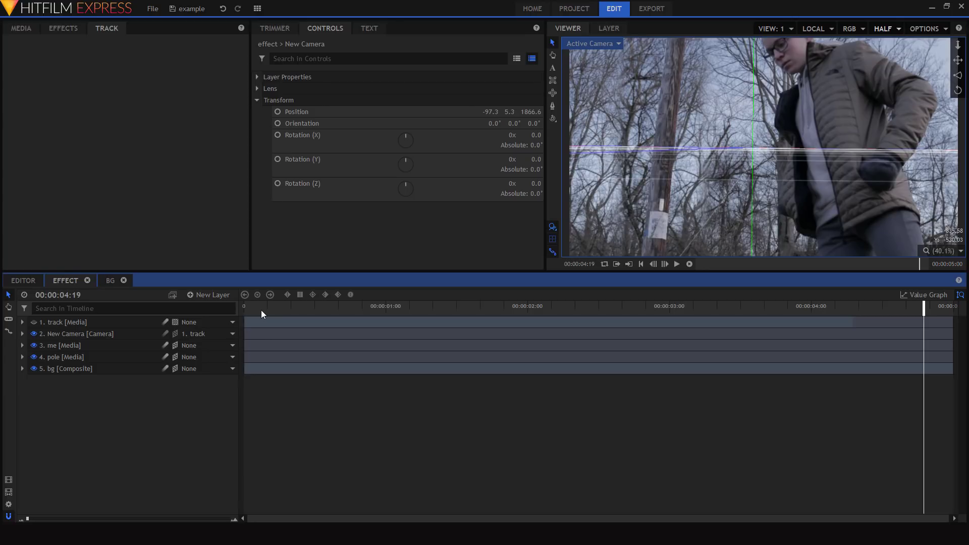
left_click_drag(502, 308, 634, 306)
left_click(107, 334)
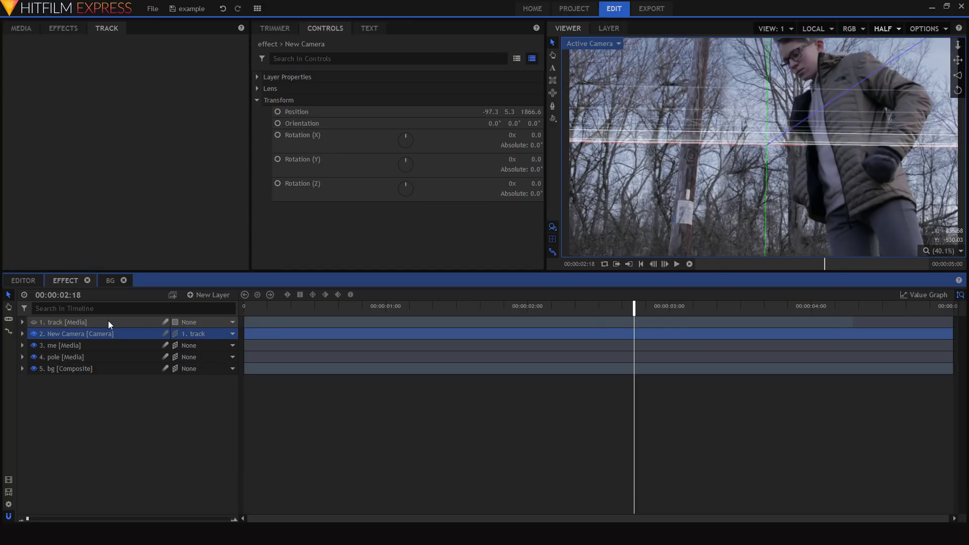
left_click(676, 216)
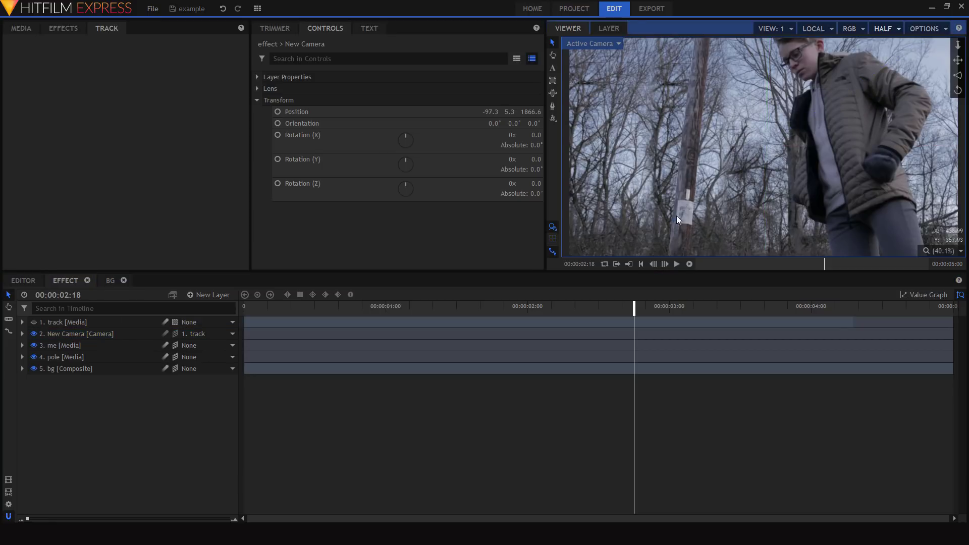
- Find Blur among the blur effects and apply it to the bg layer
left_click(84, 29)
double_click(70, 47)
key("BackSpace")
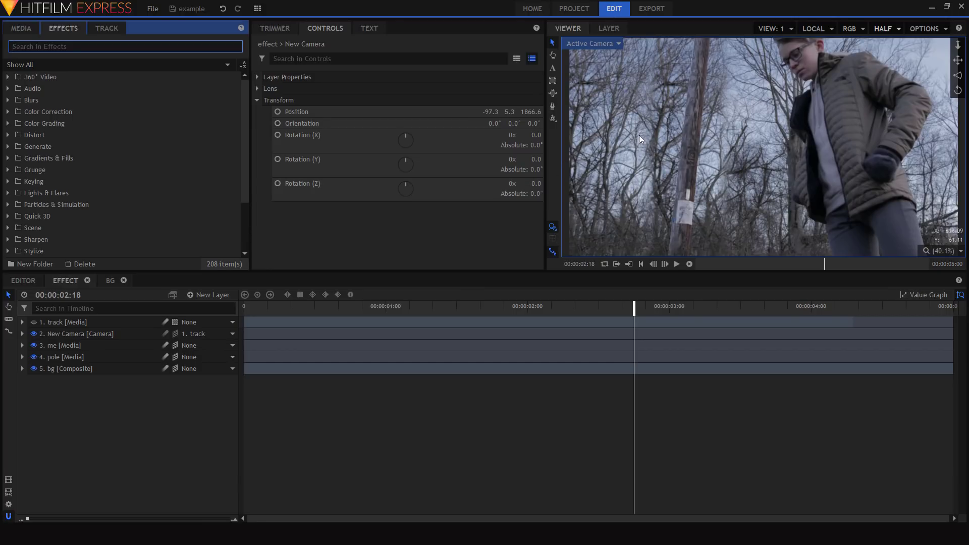
left_click(10, 100)
left_click(38, 121)
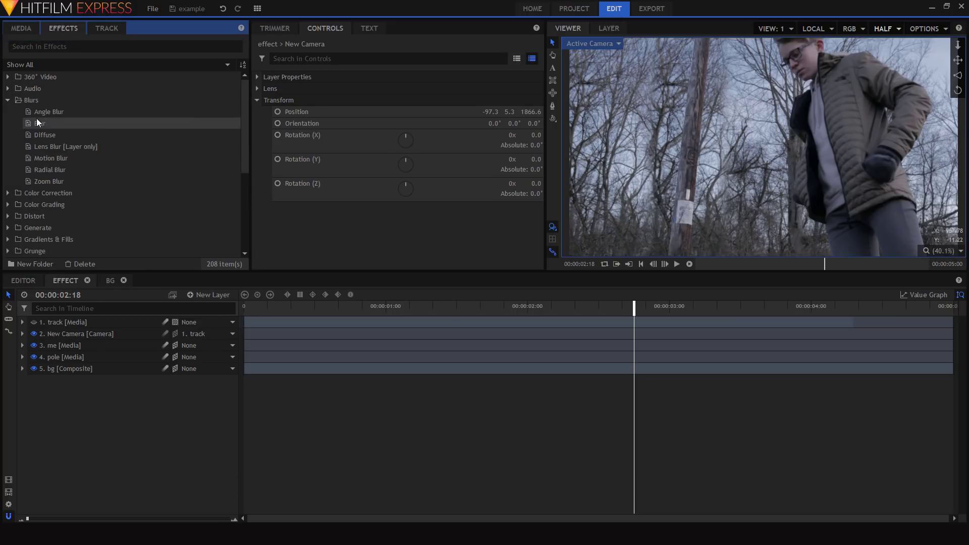
left_click_drag(39, 122, 25, 371)
- Set the bg layer's Blur radius to 10 px
left_click(256, 123)
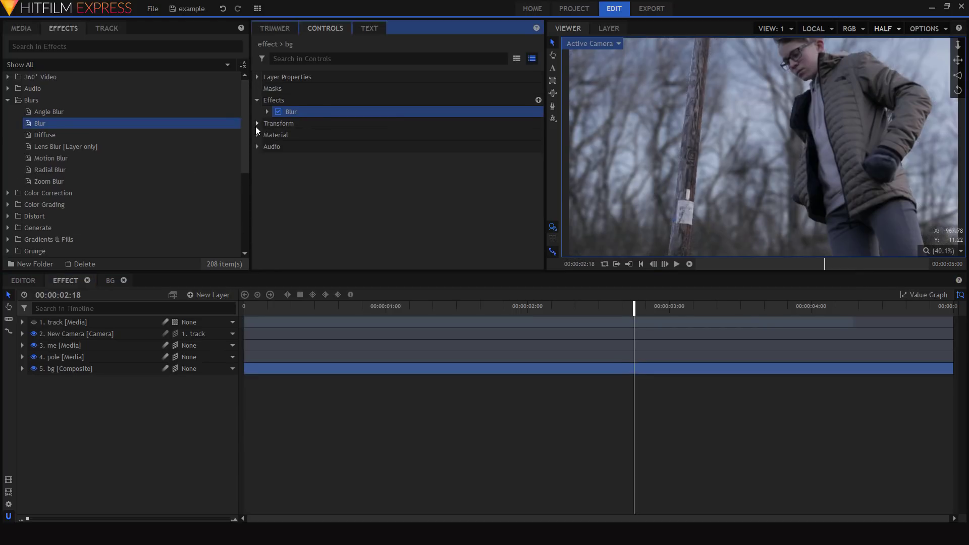
left_click(267, 111)
left_click(524, 135)
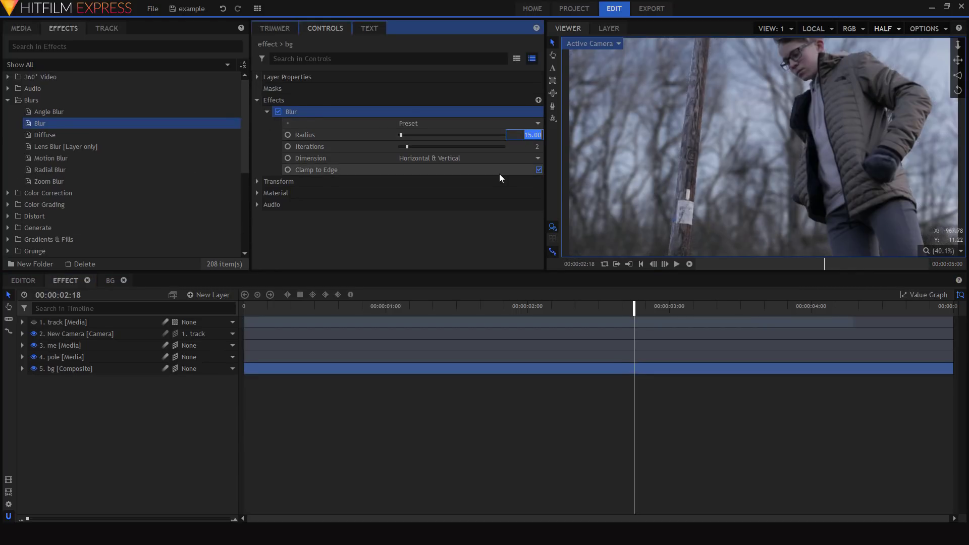
type("10")
key("Return")
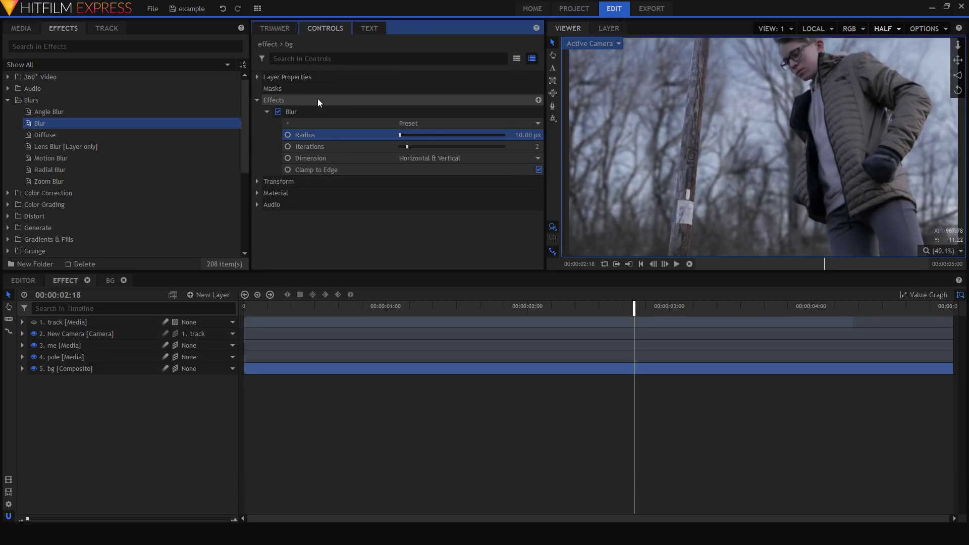
left_click(267, 112)
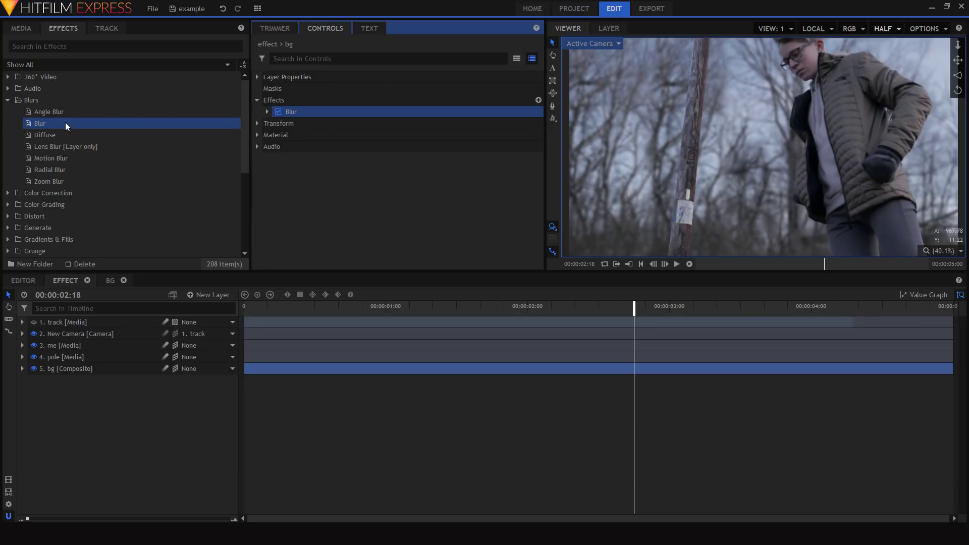
- Apply the Blur effect to the pole layer and set its radius to 3 px
left_click_drag(65, 124, 62, 357)
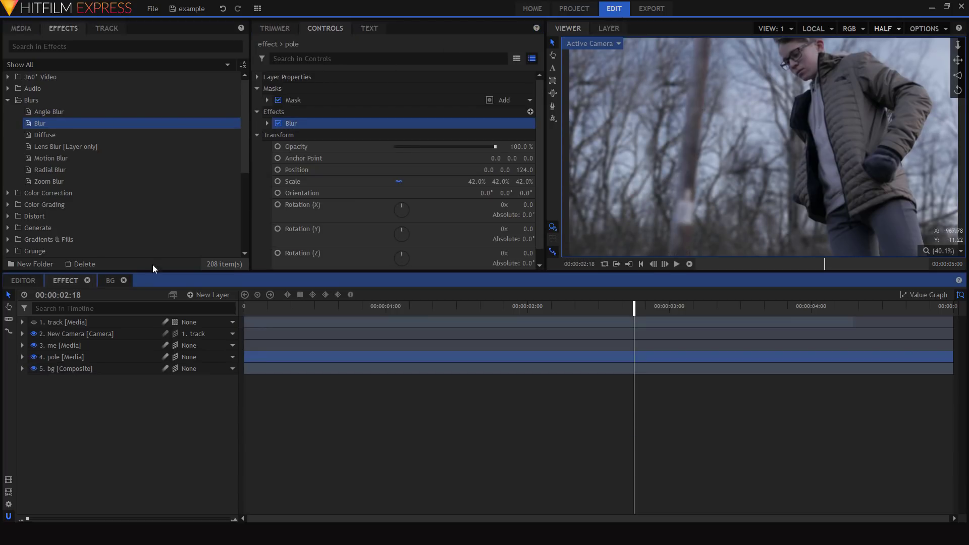
left_click(256, 135)
left_click(257, 88)
left_click(267, 111)
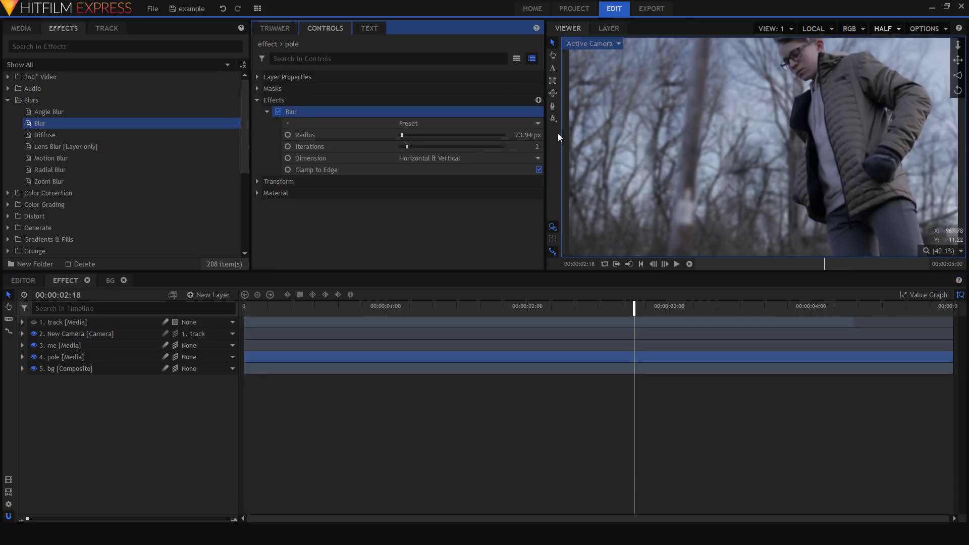
left_click(518, 135)
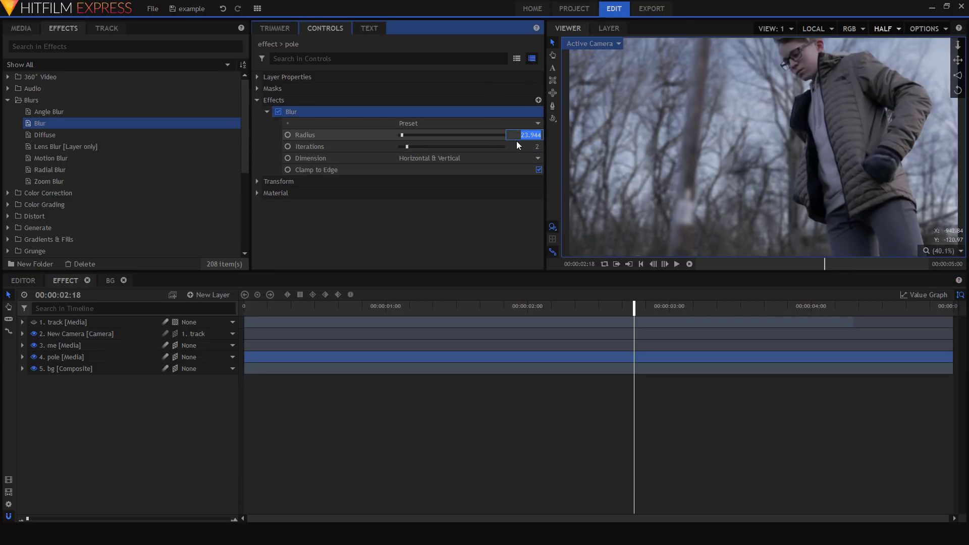
type("3")
key("Return")
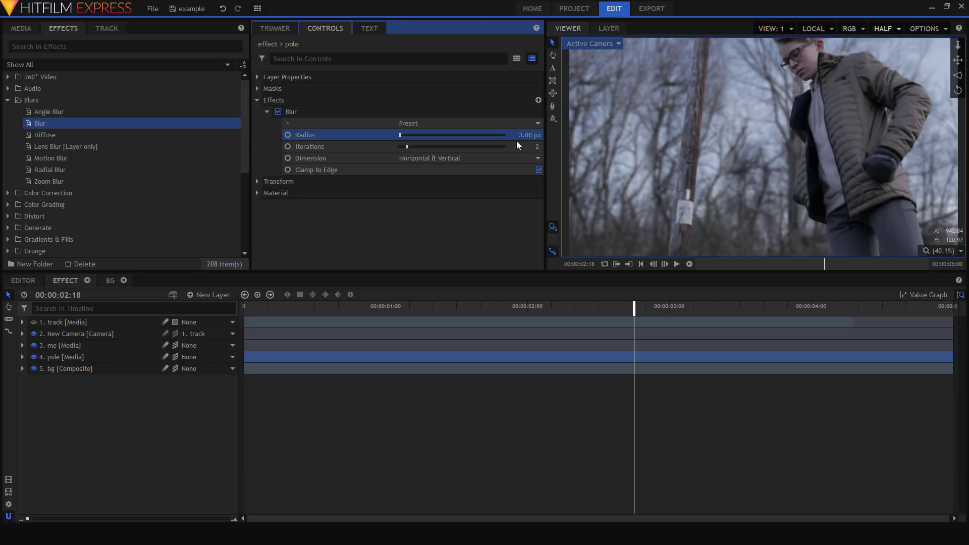
- Set the pole layer's Blur radius to 4 px and deselect the layer
left_click(522, 134)
type("4")
key("Return")
left_click(257, 100)
left_click(57, 417)
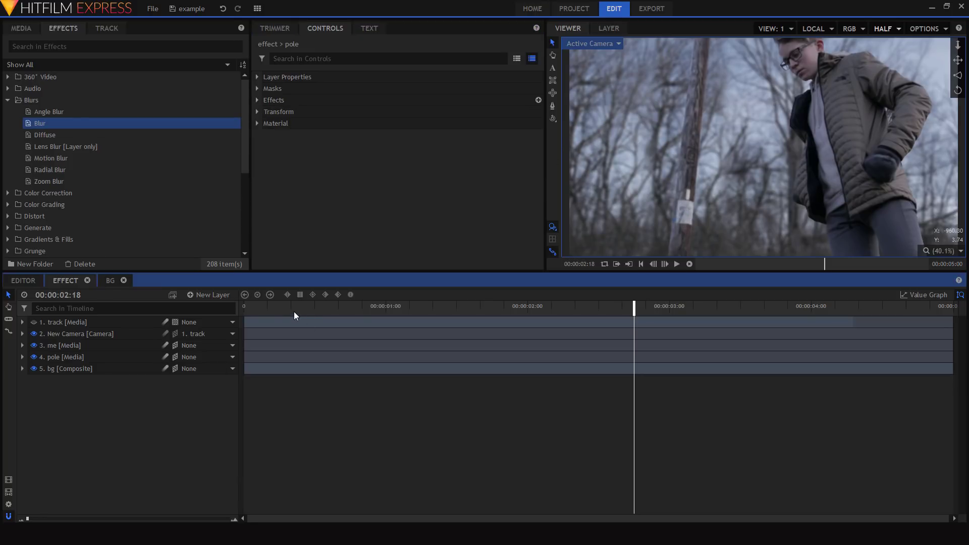
- Move the playhead to 00:00:01:06 and add a grade layer above all other layers
left_click(295, 312)
left_click(423, 309)
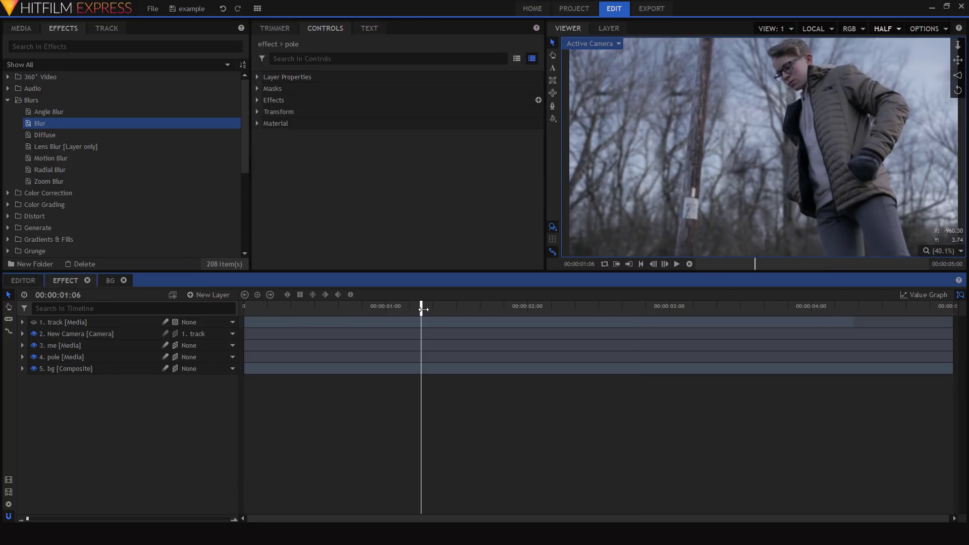
left_click(209, 295)
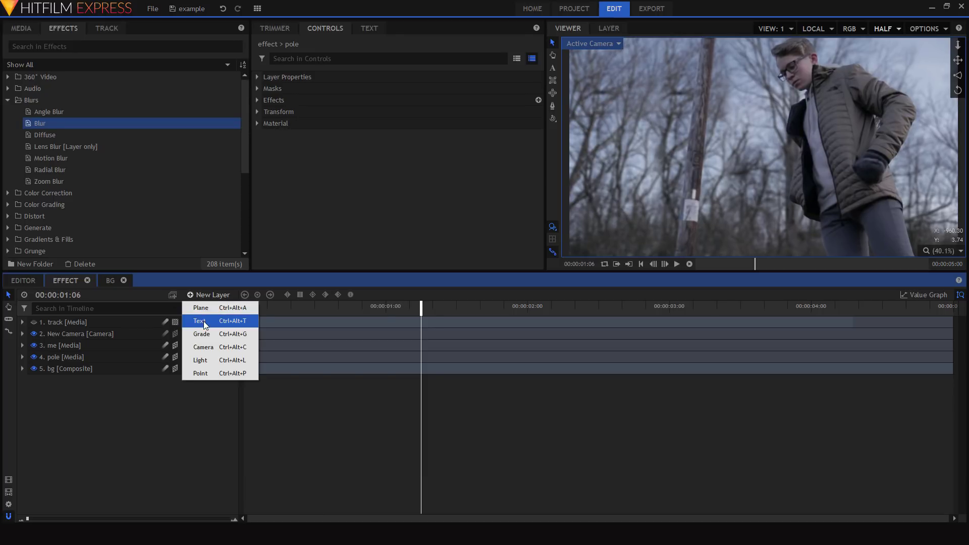
left_click(204, 331)
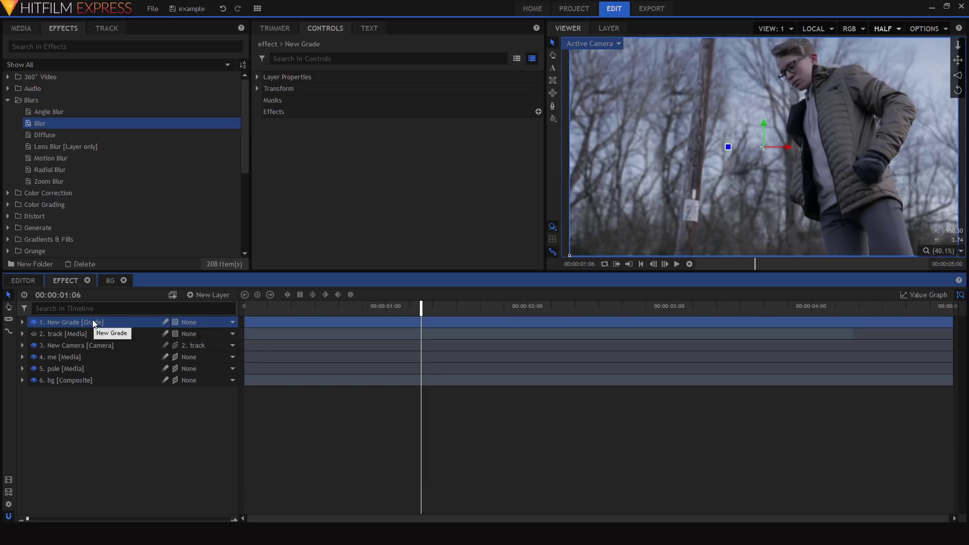